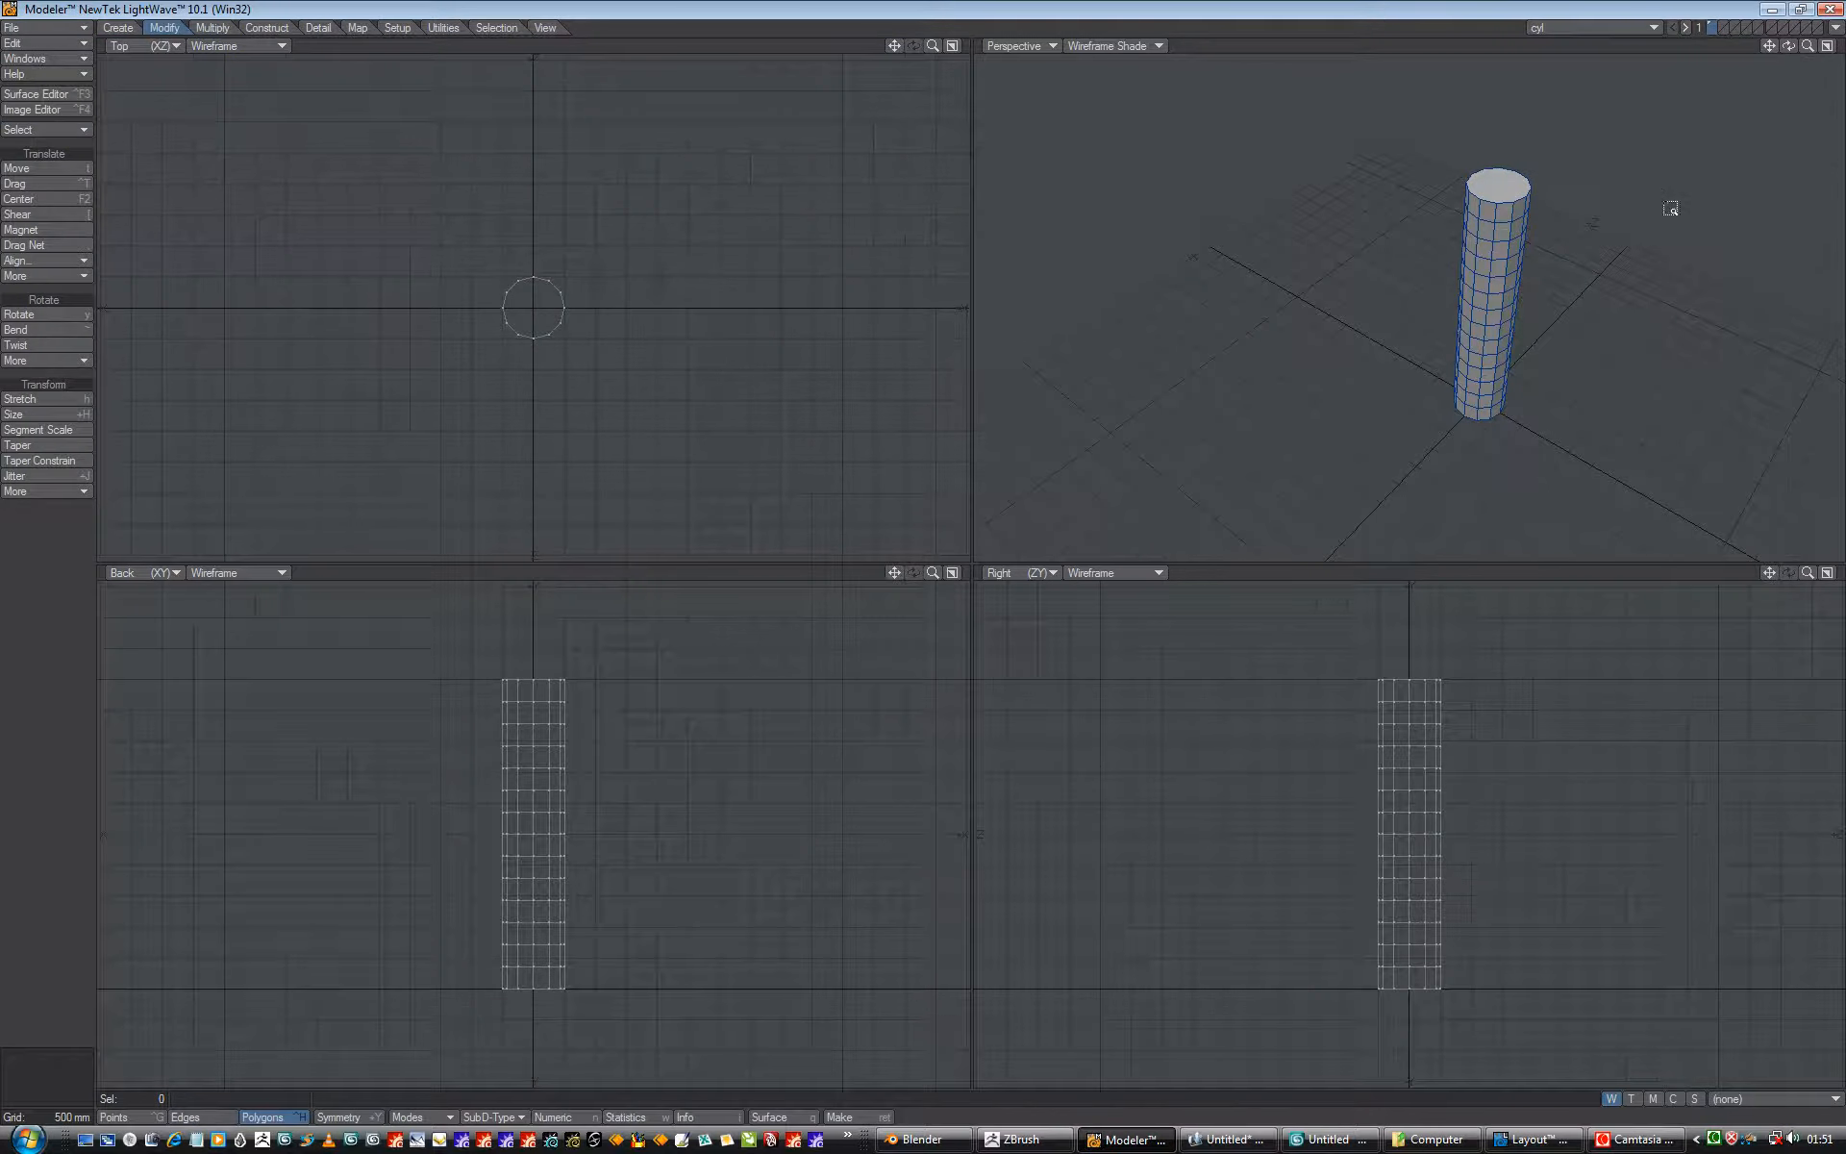
Switch from Modeler to Layout and add a null object named "Null base" to the scene
click(1835, 27)
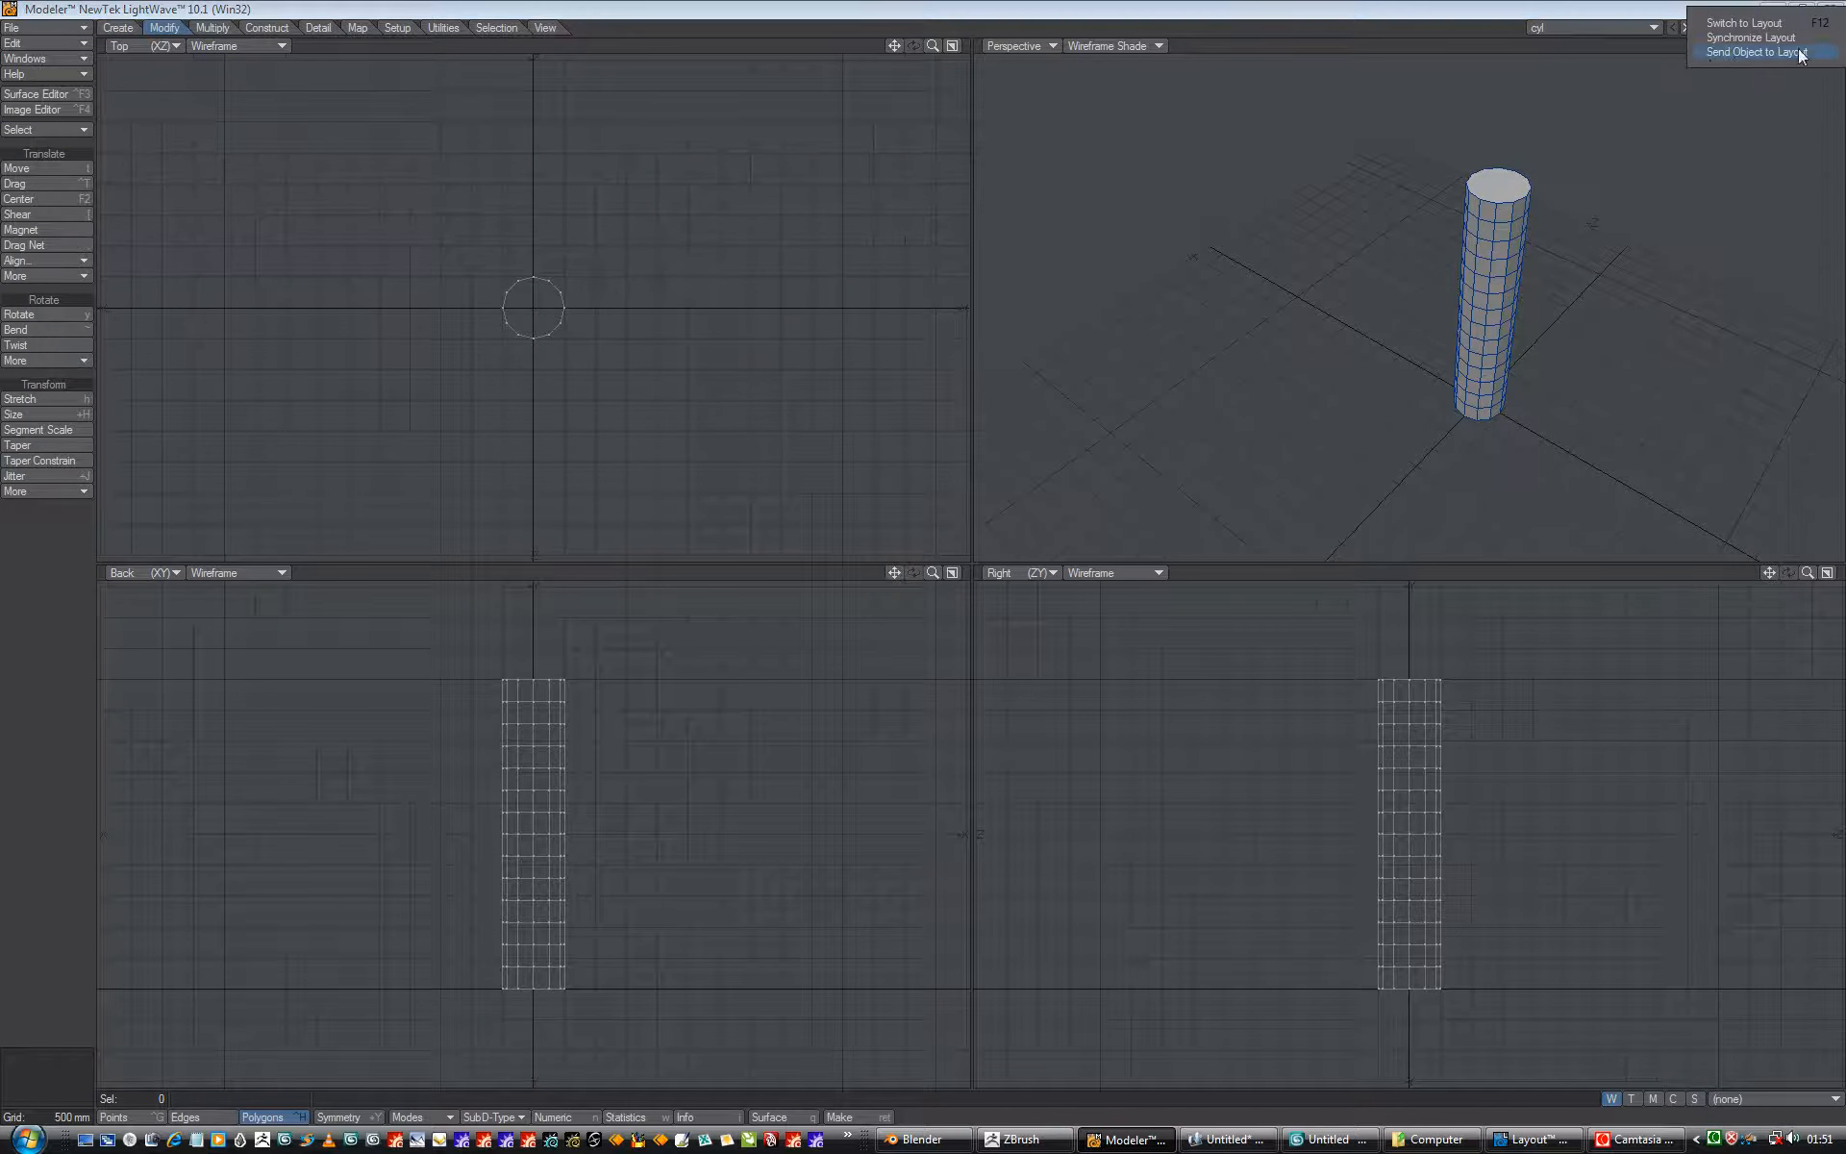
click(1736, 25)
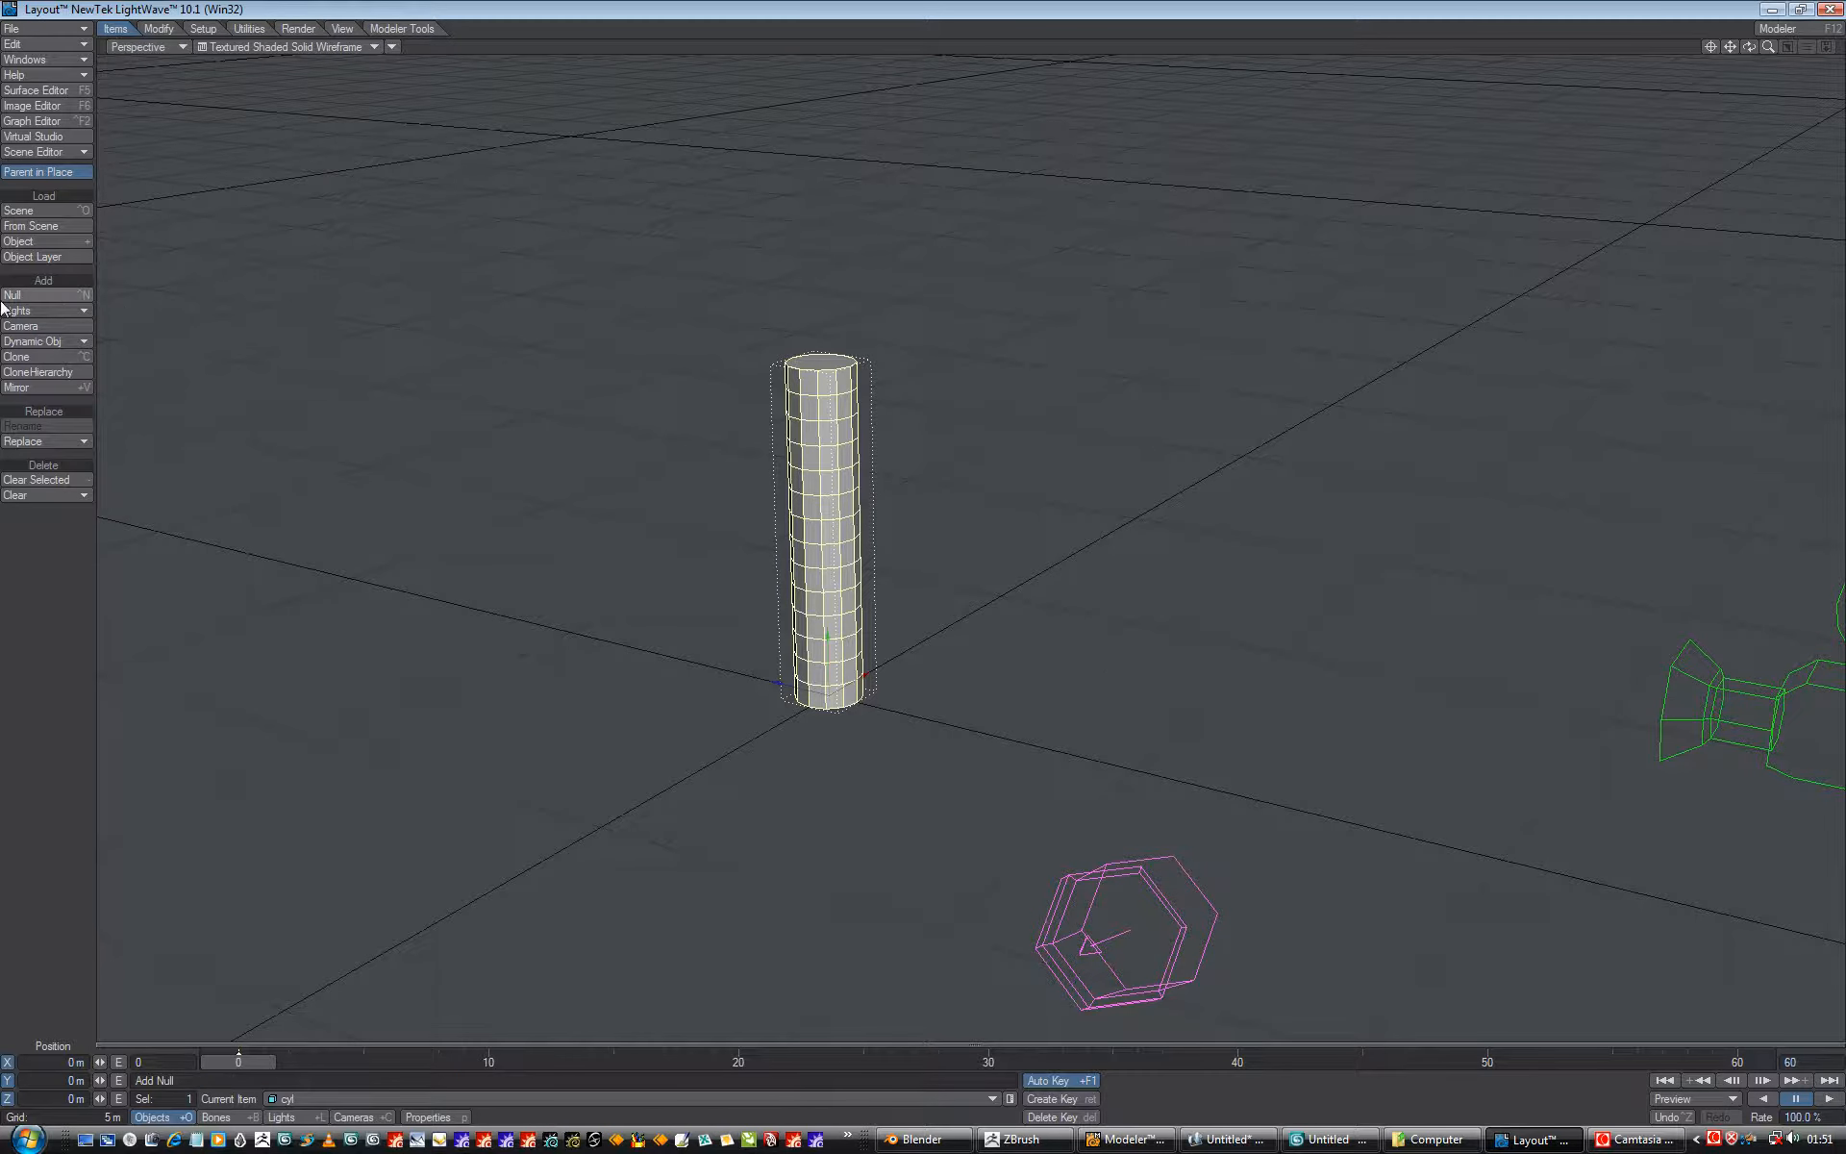
click(42, 299)
click(911, 450)
text(base)
key(Return)
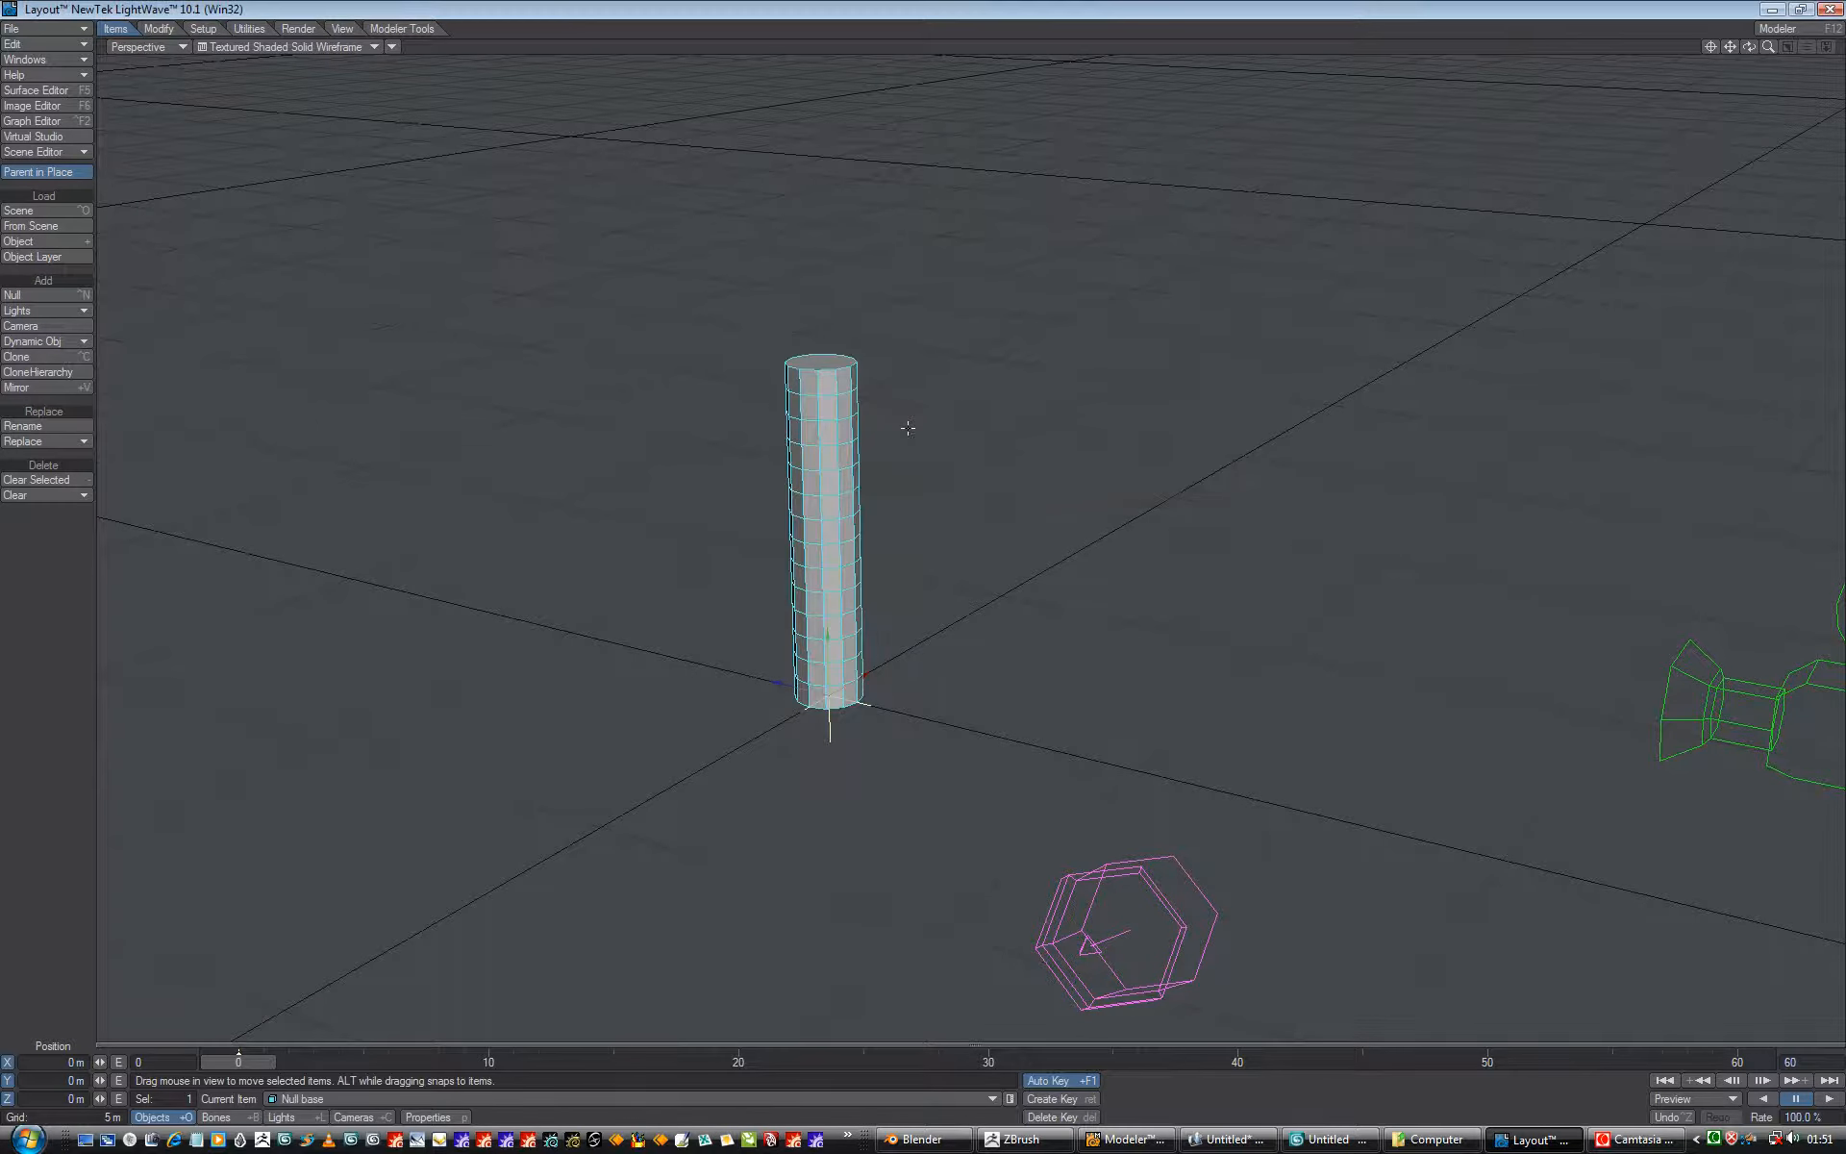
Add a second null object named "Null handle" to the scene
click(43, 296)
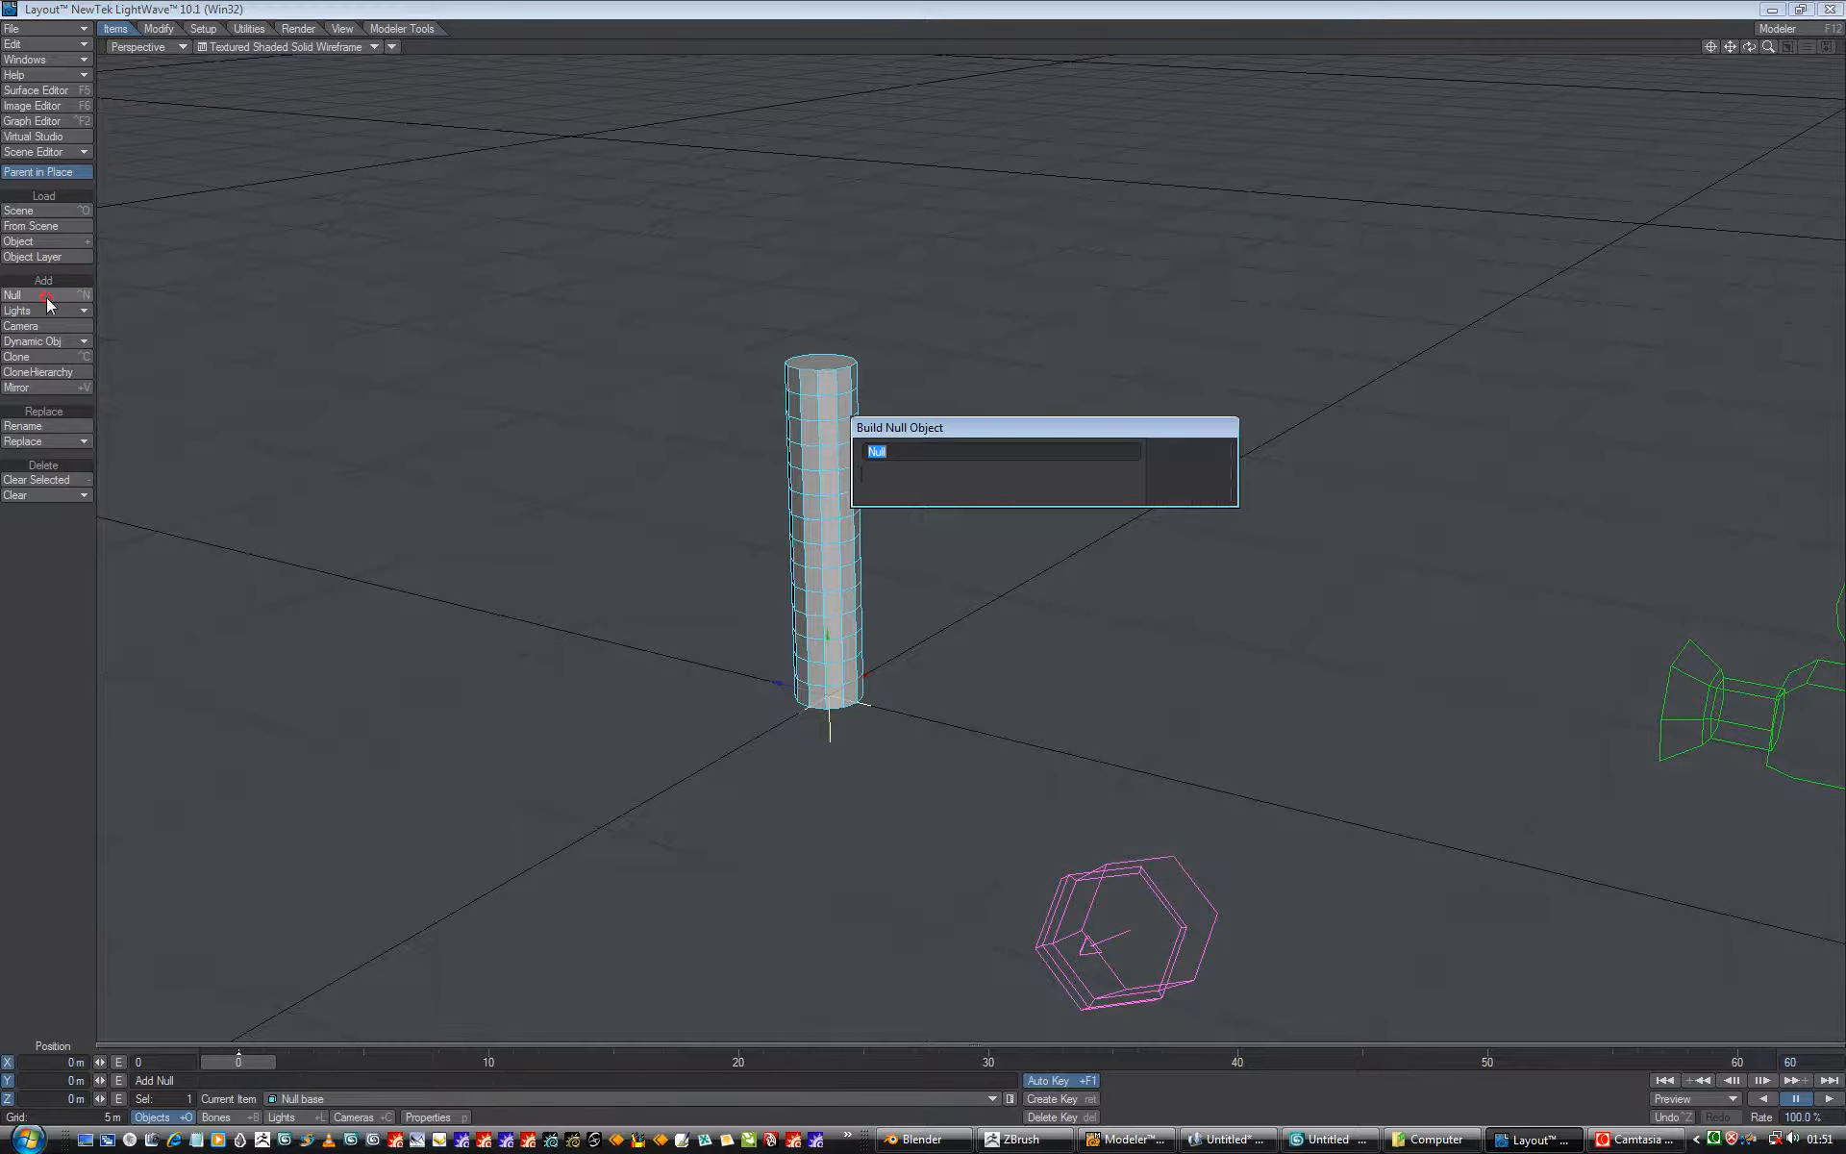
click(926, 452)
text(handle)
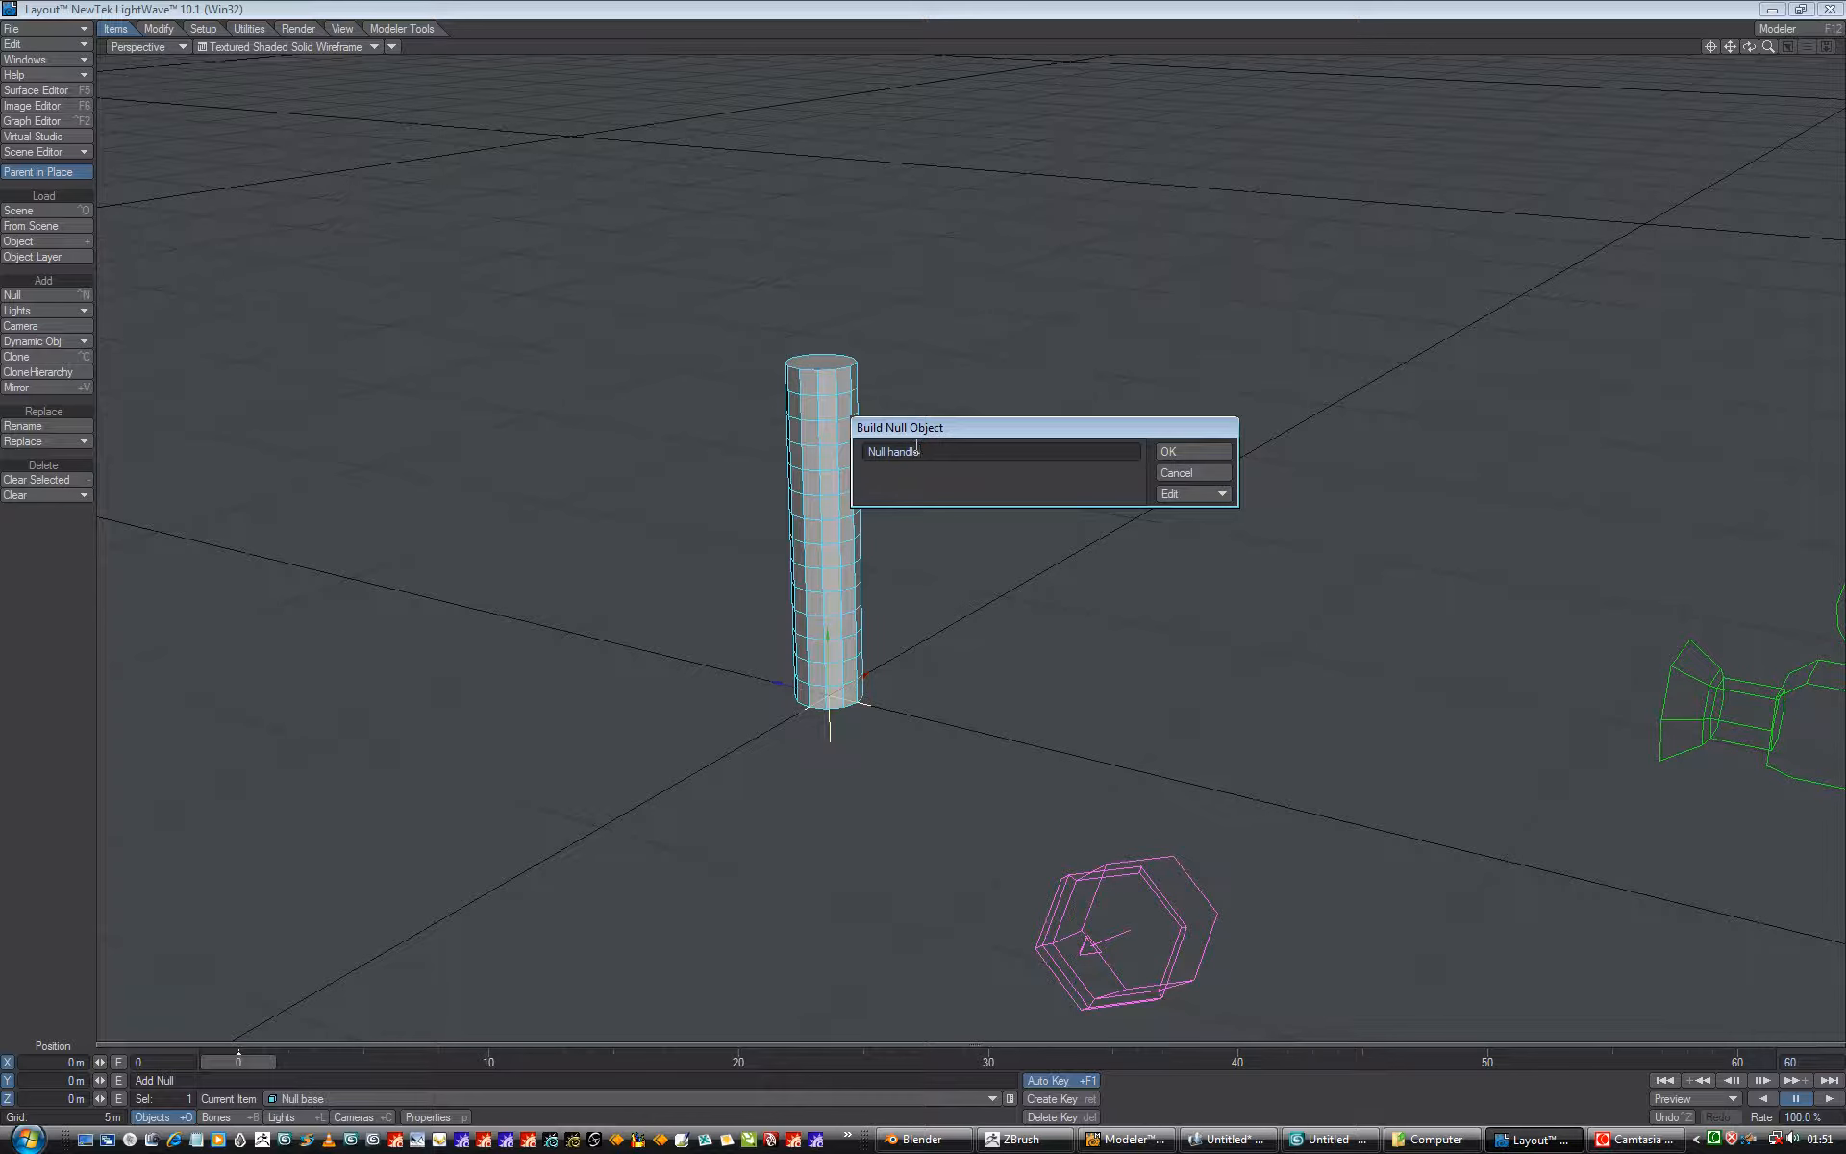
key(Return)
Raise the handle null to the top of the cylinder, at about 5.03 m in Y, and check its alignment in the Back view
drag(829, 650, 821, 325)
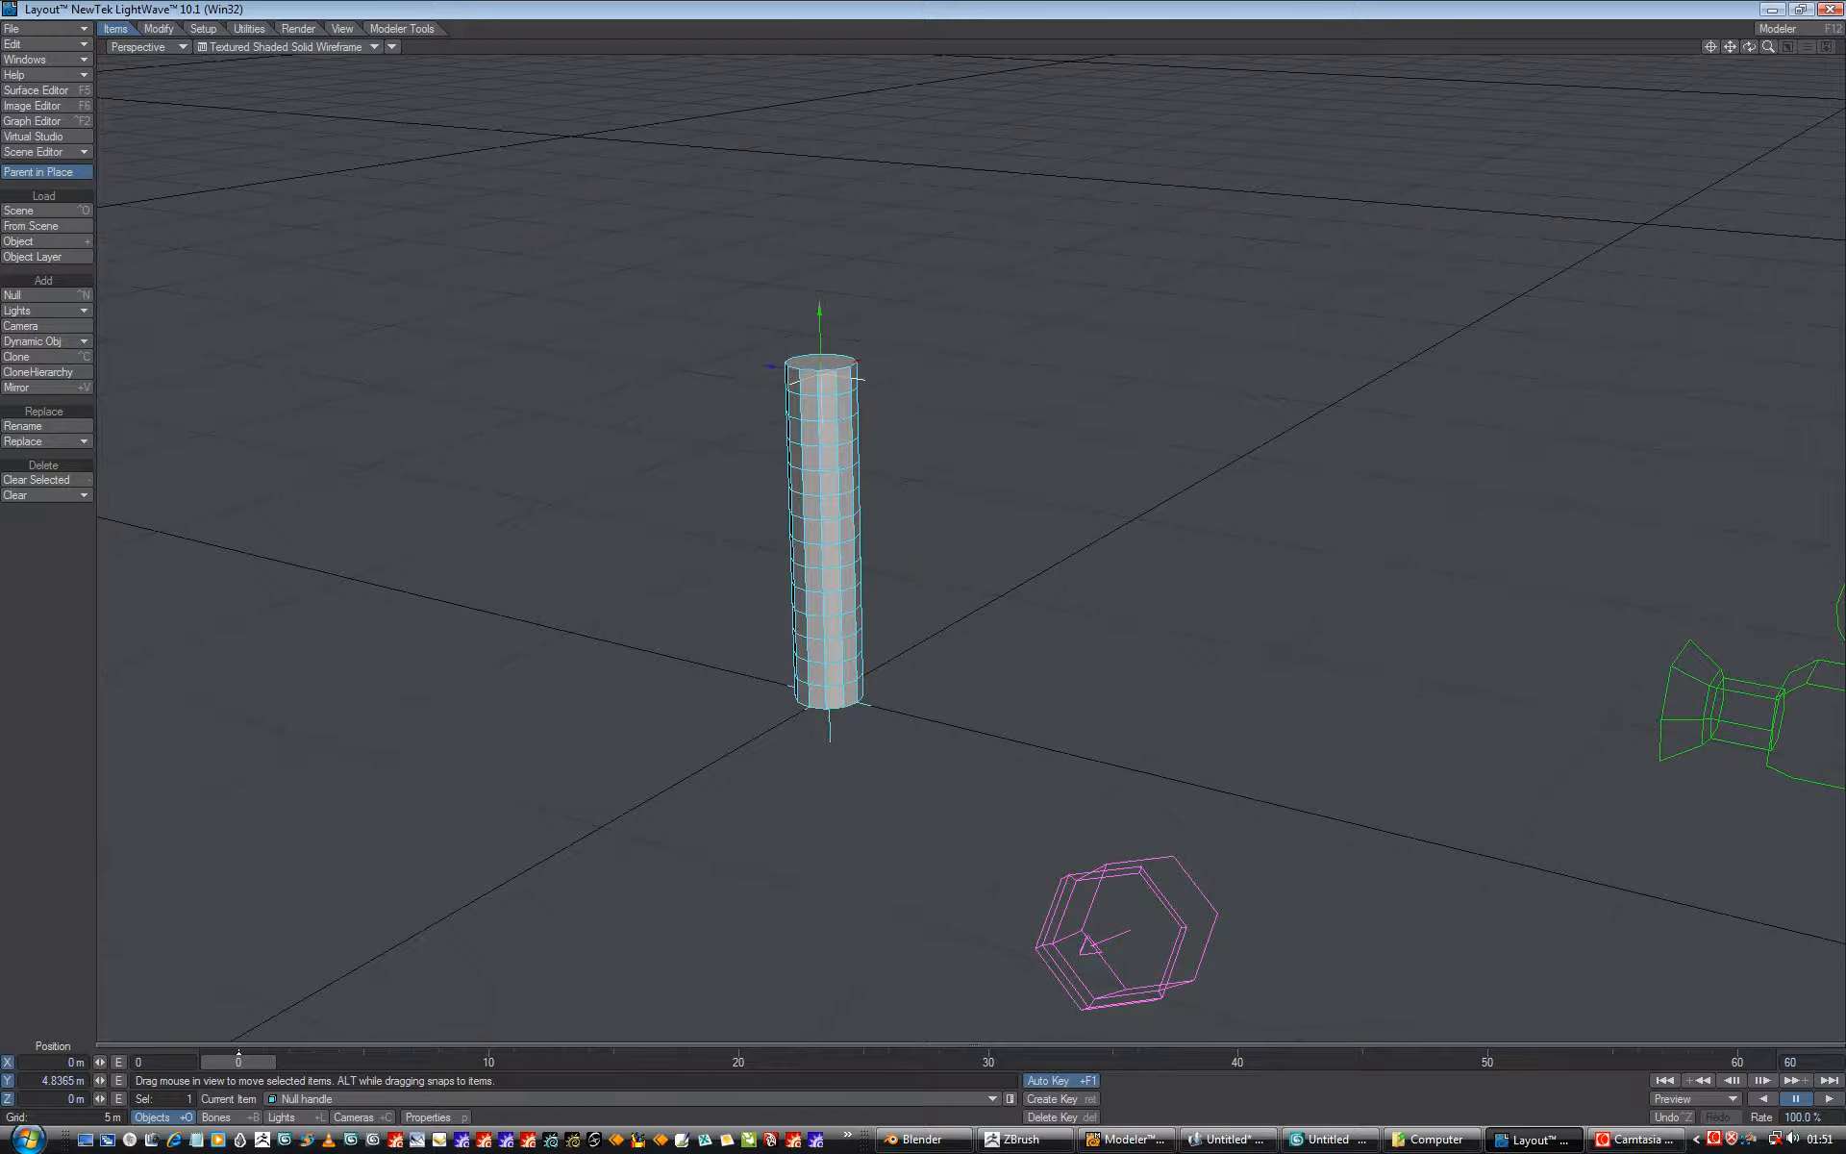
drag(819, 362, 819, 357)
key(1)
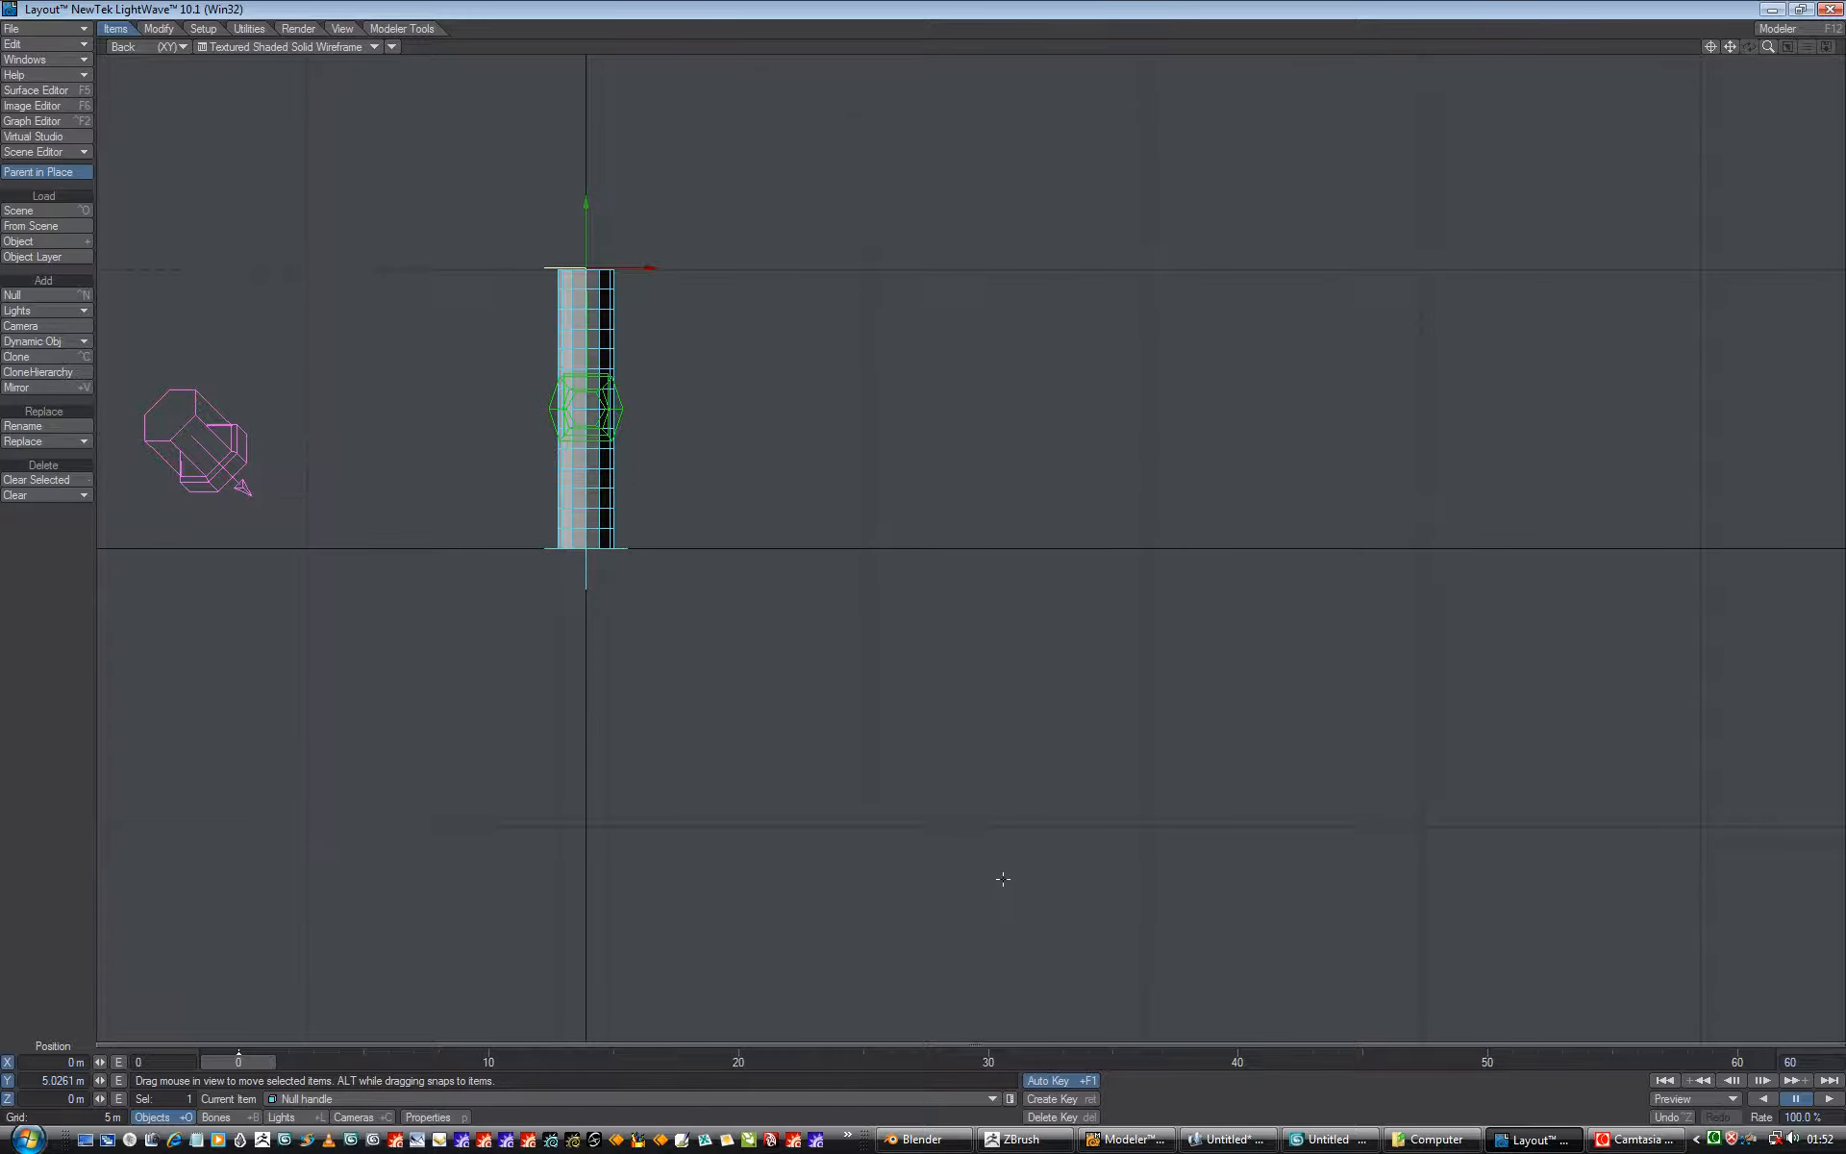
key(4)
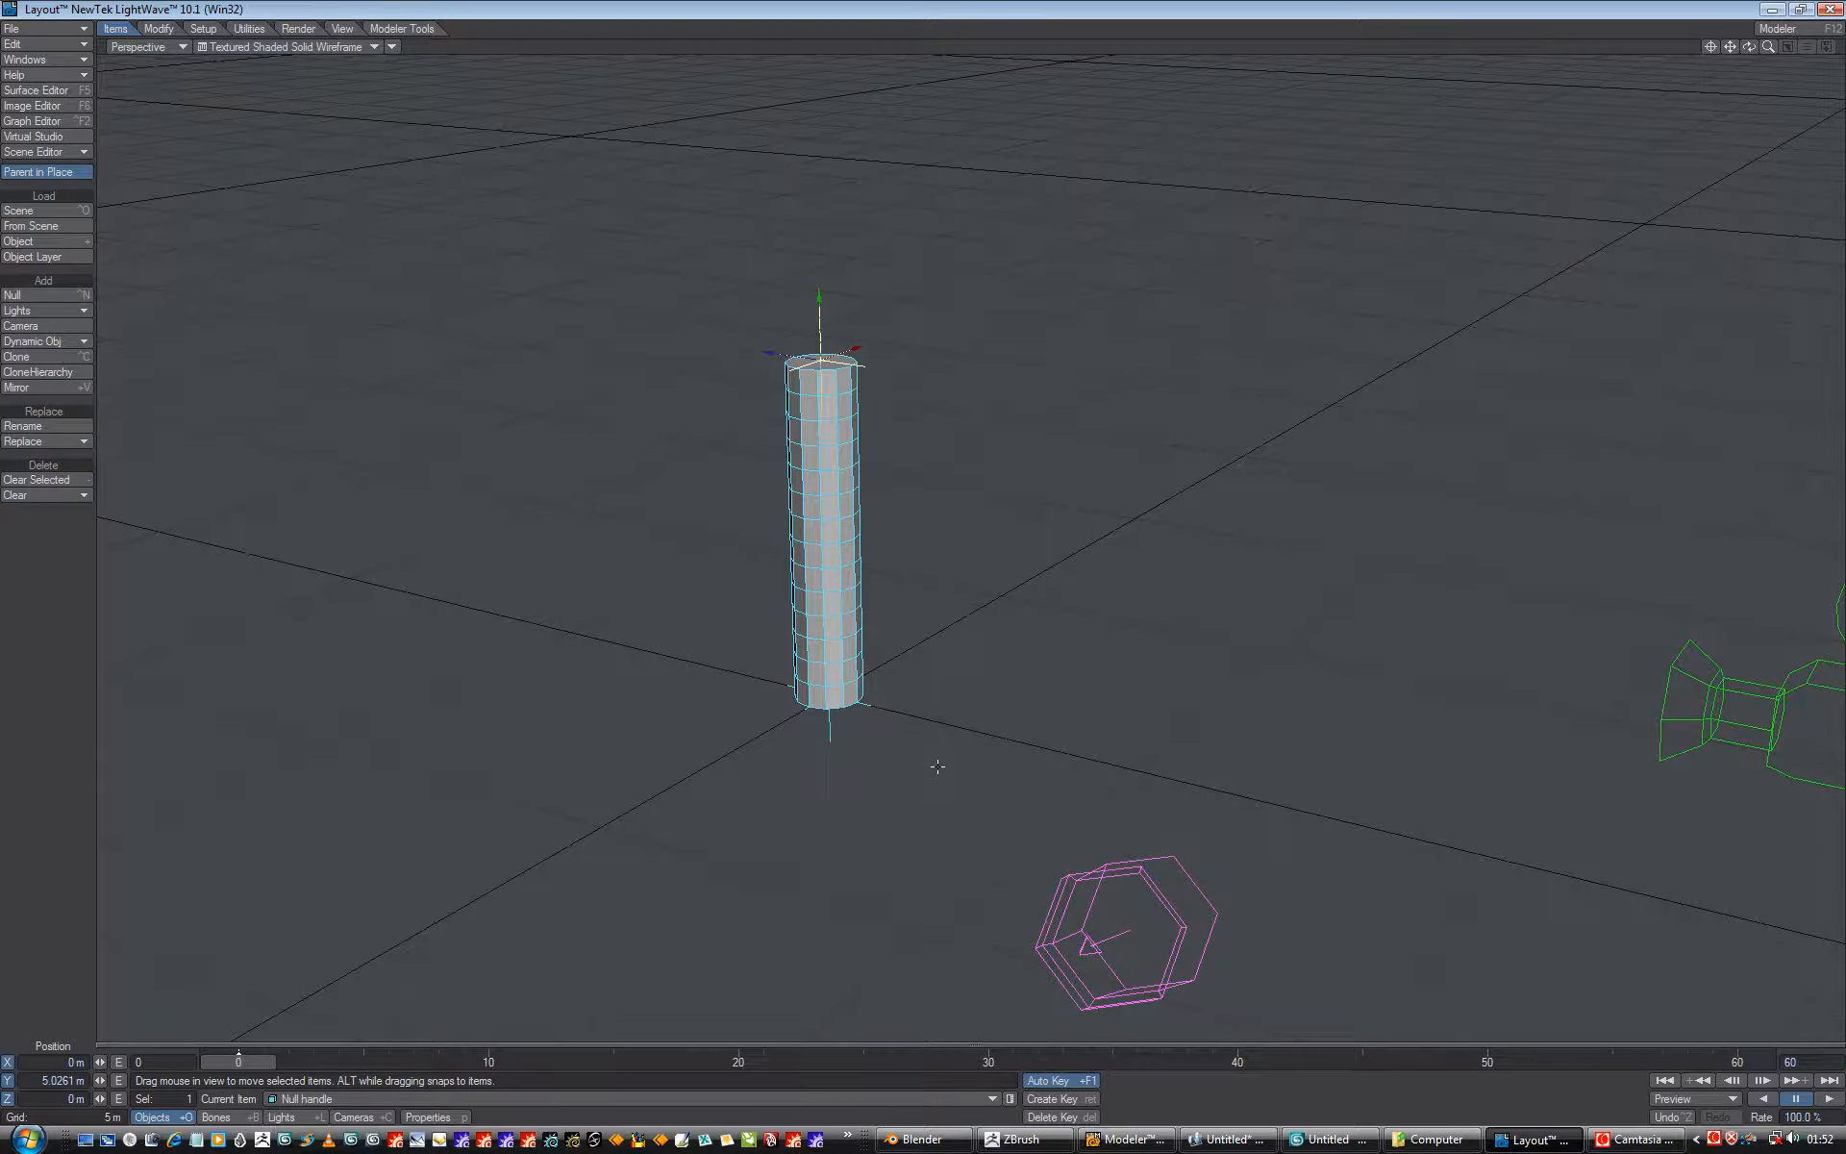
Remove the existing inactive Bend displacement from the cyl object's deformation properties
drag(1768, 50, 1767, 58)
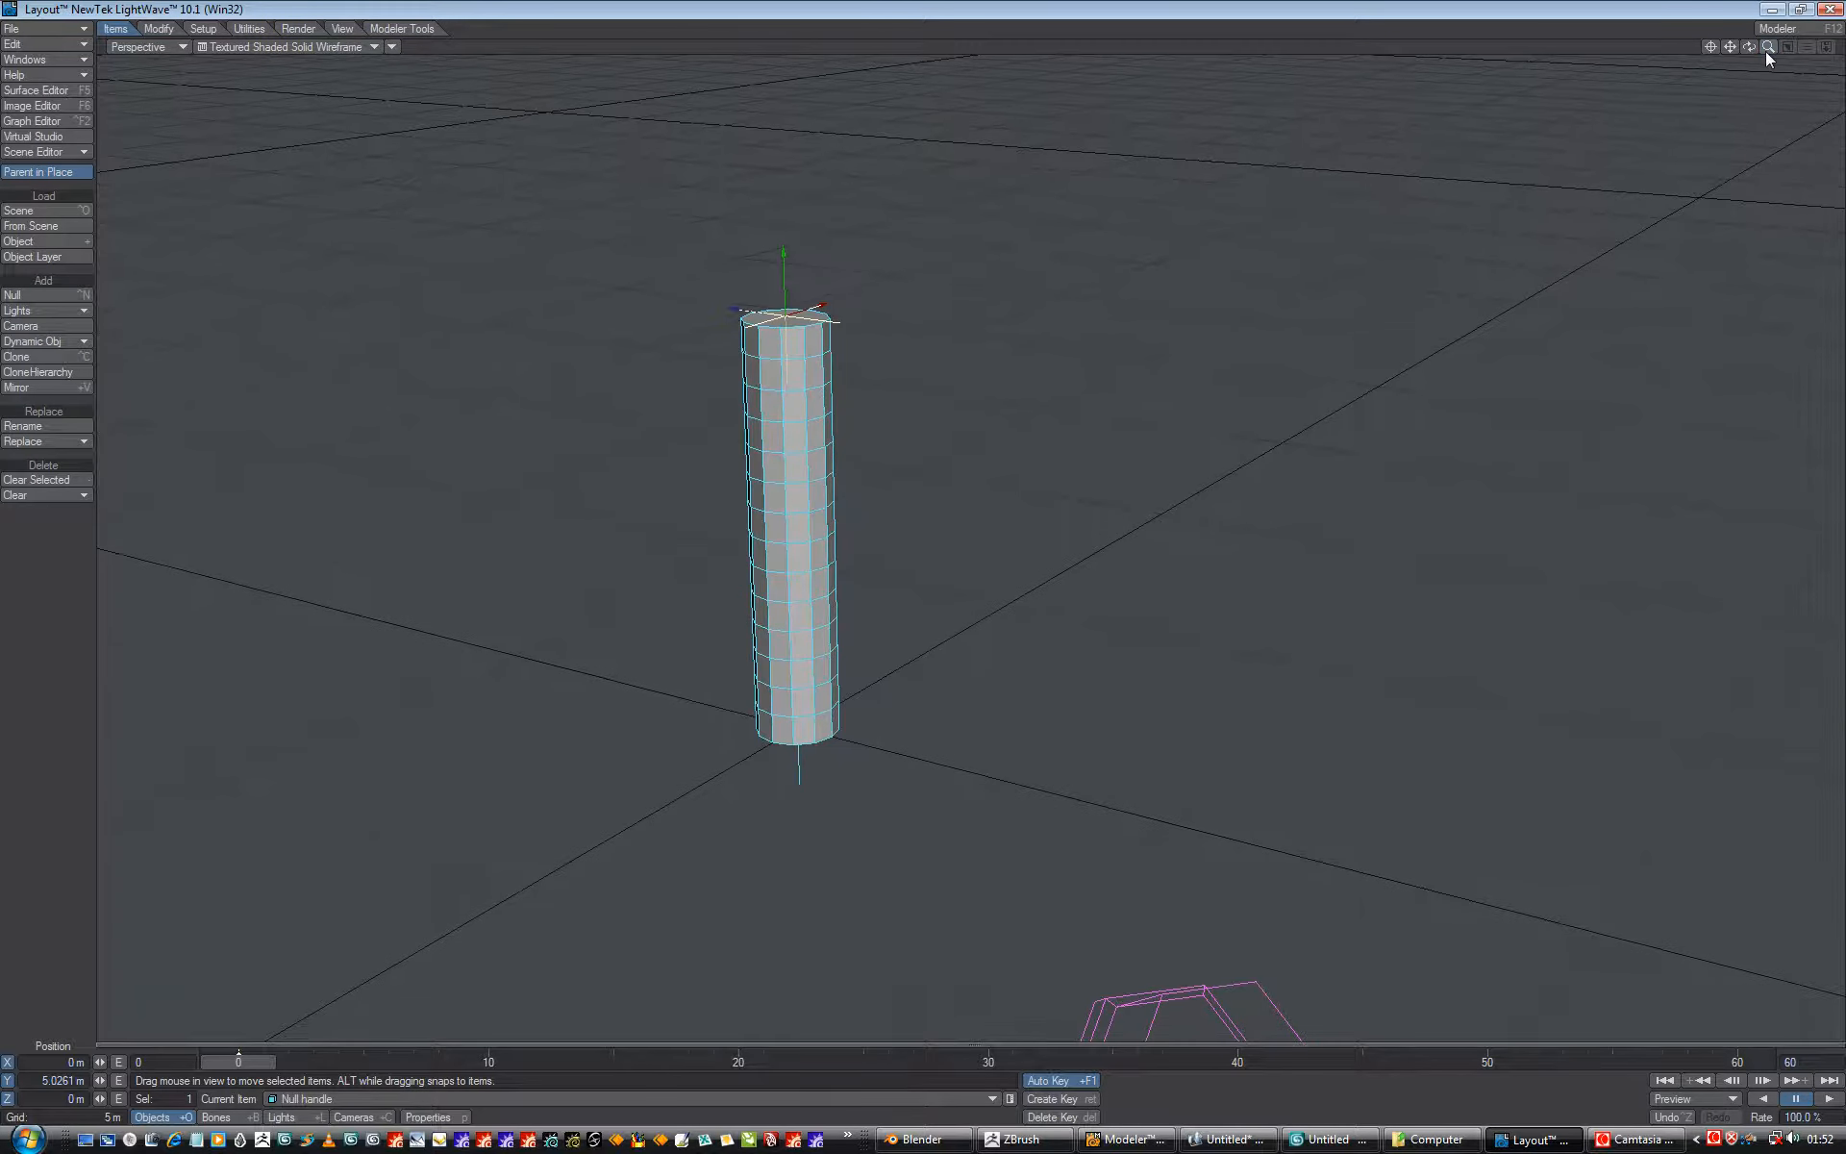
click(805, 612)
click(408, 1121)
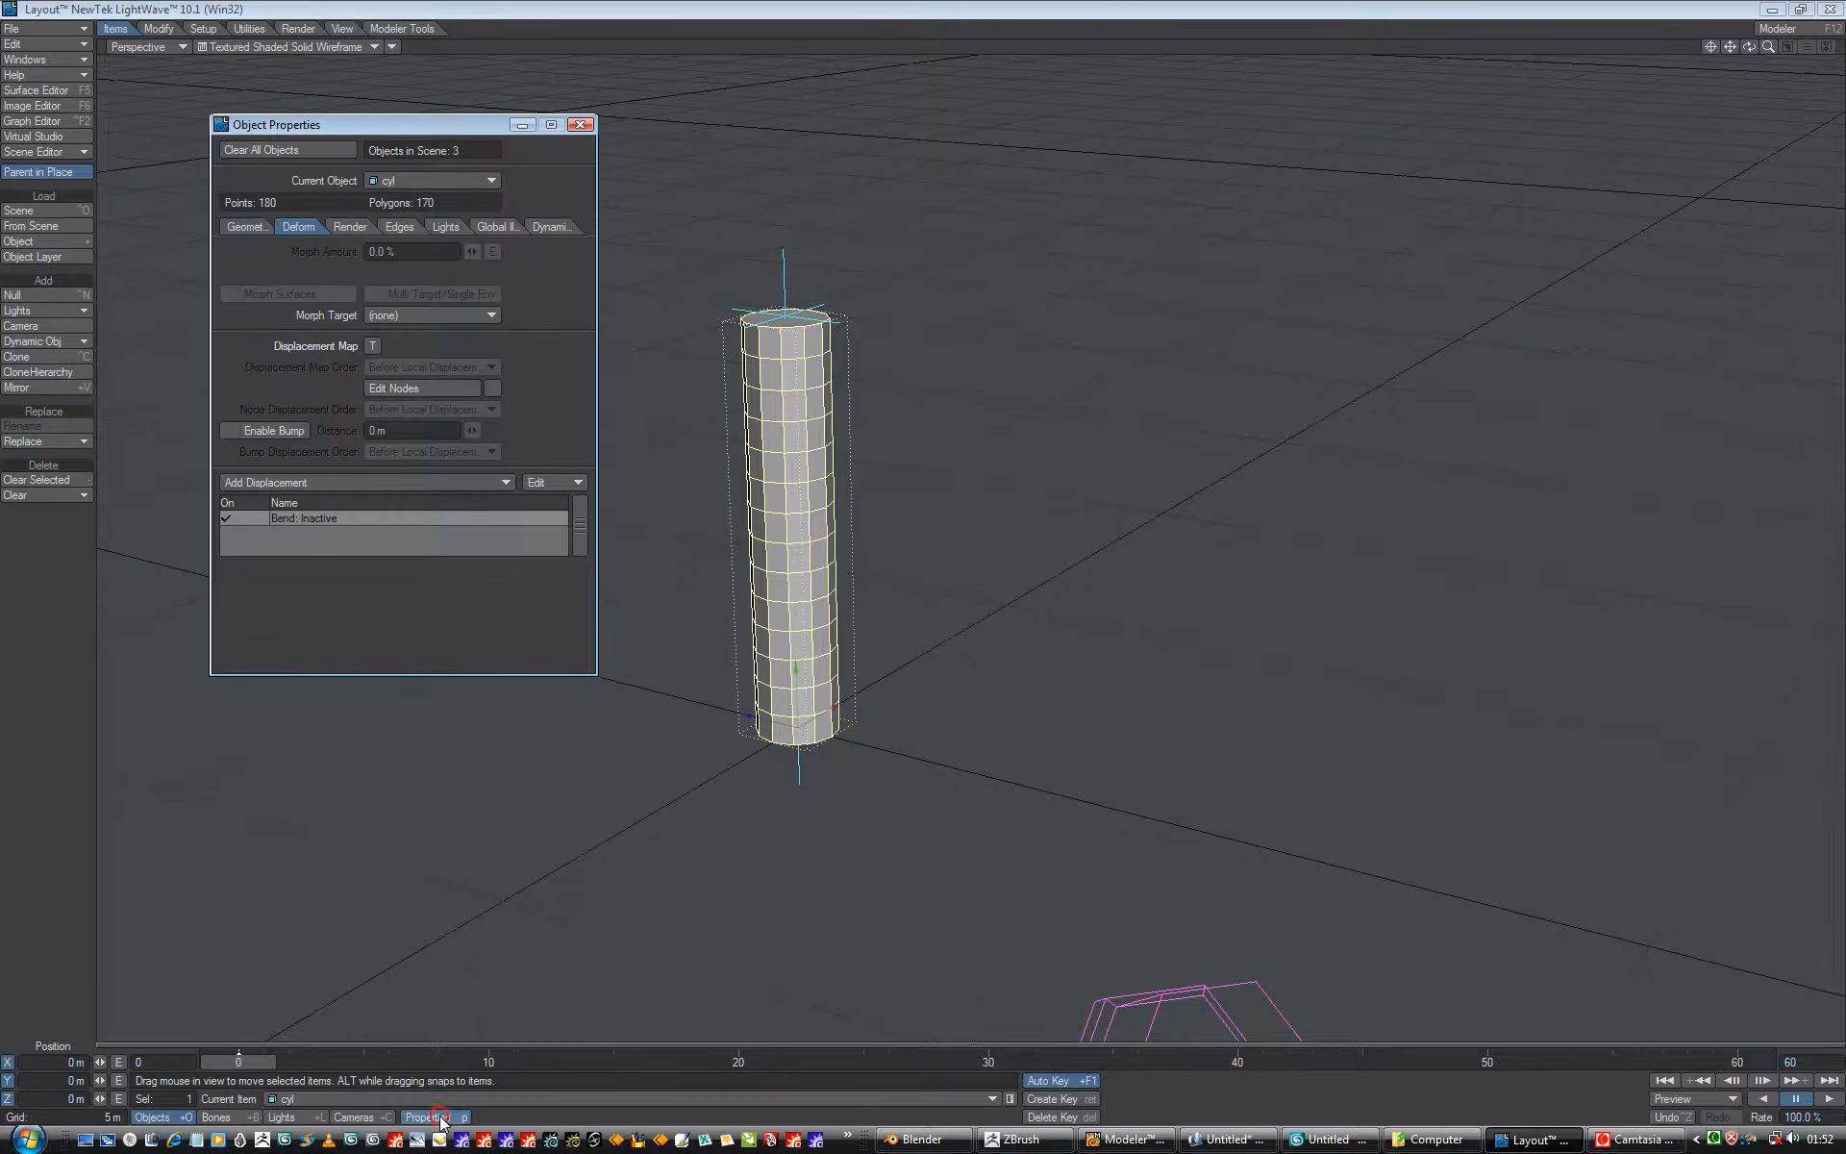
drag(444, 130, 1414, 276)
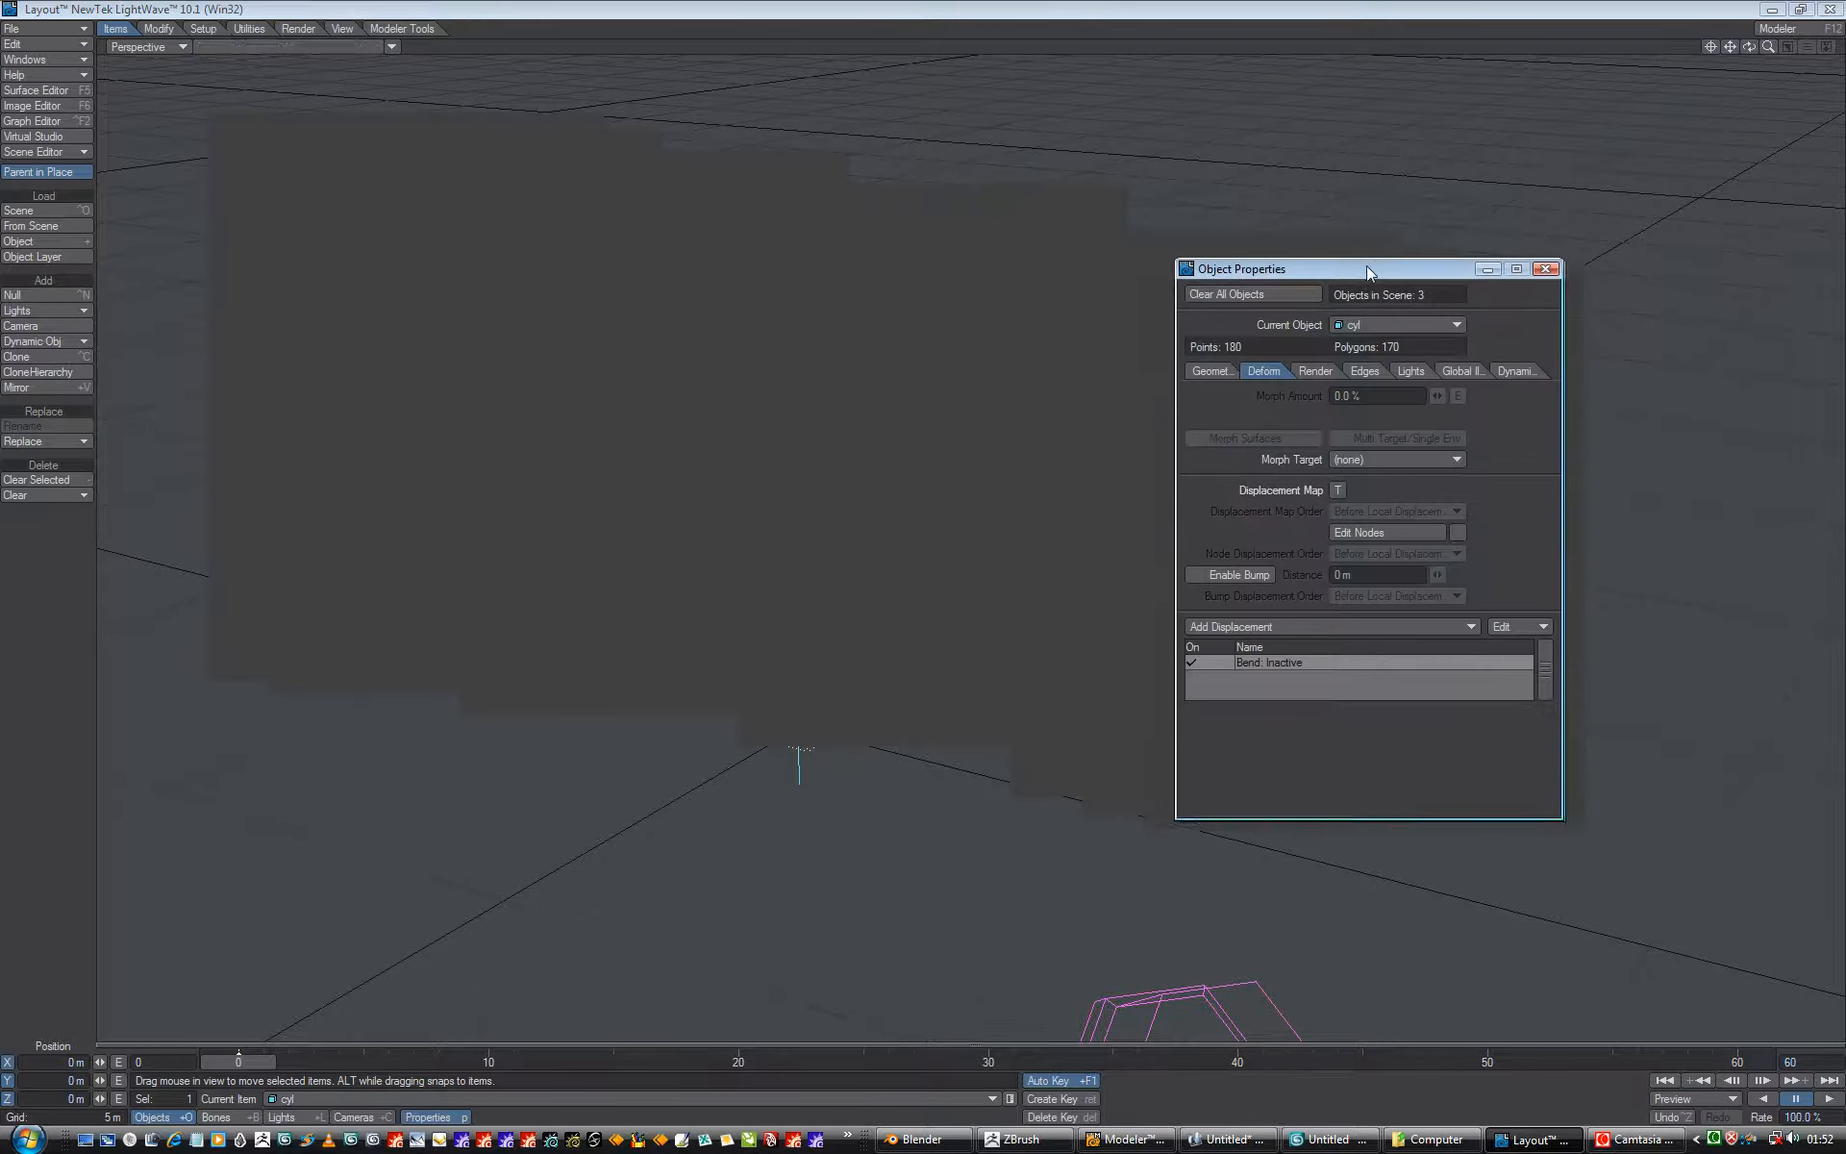
right_click(1275, 665)
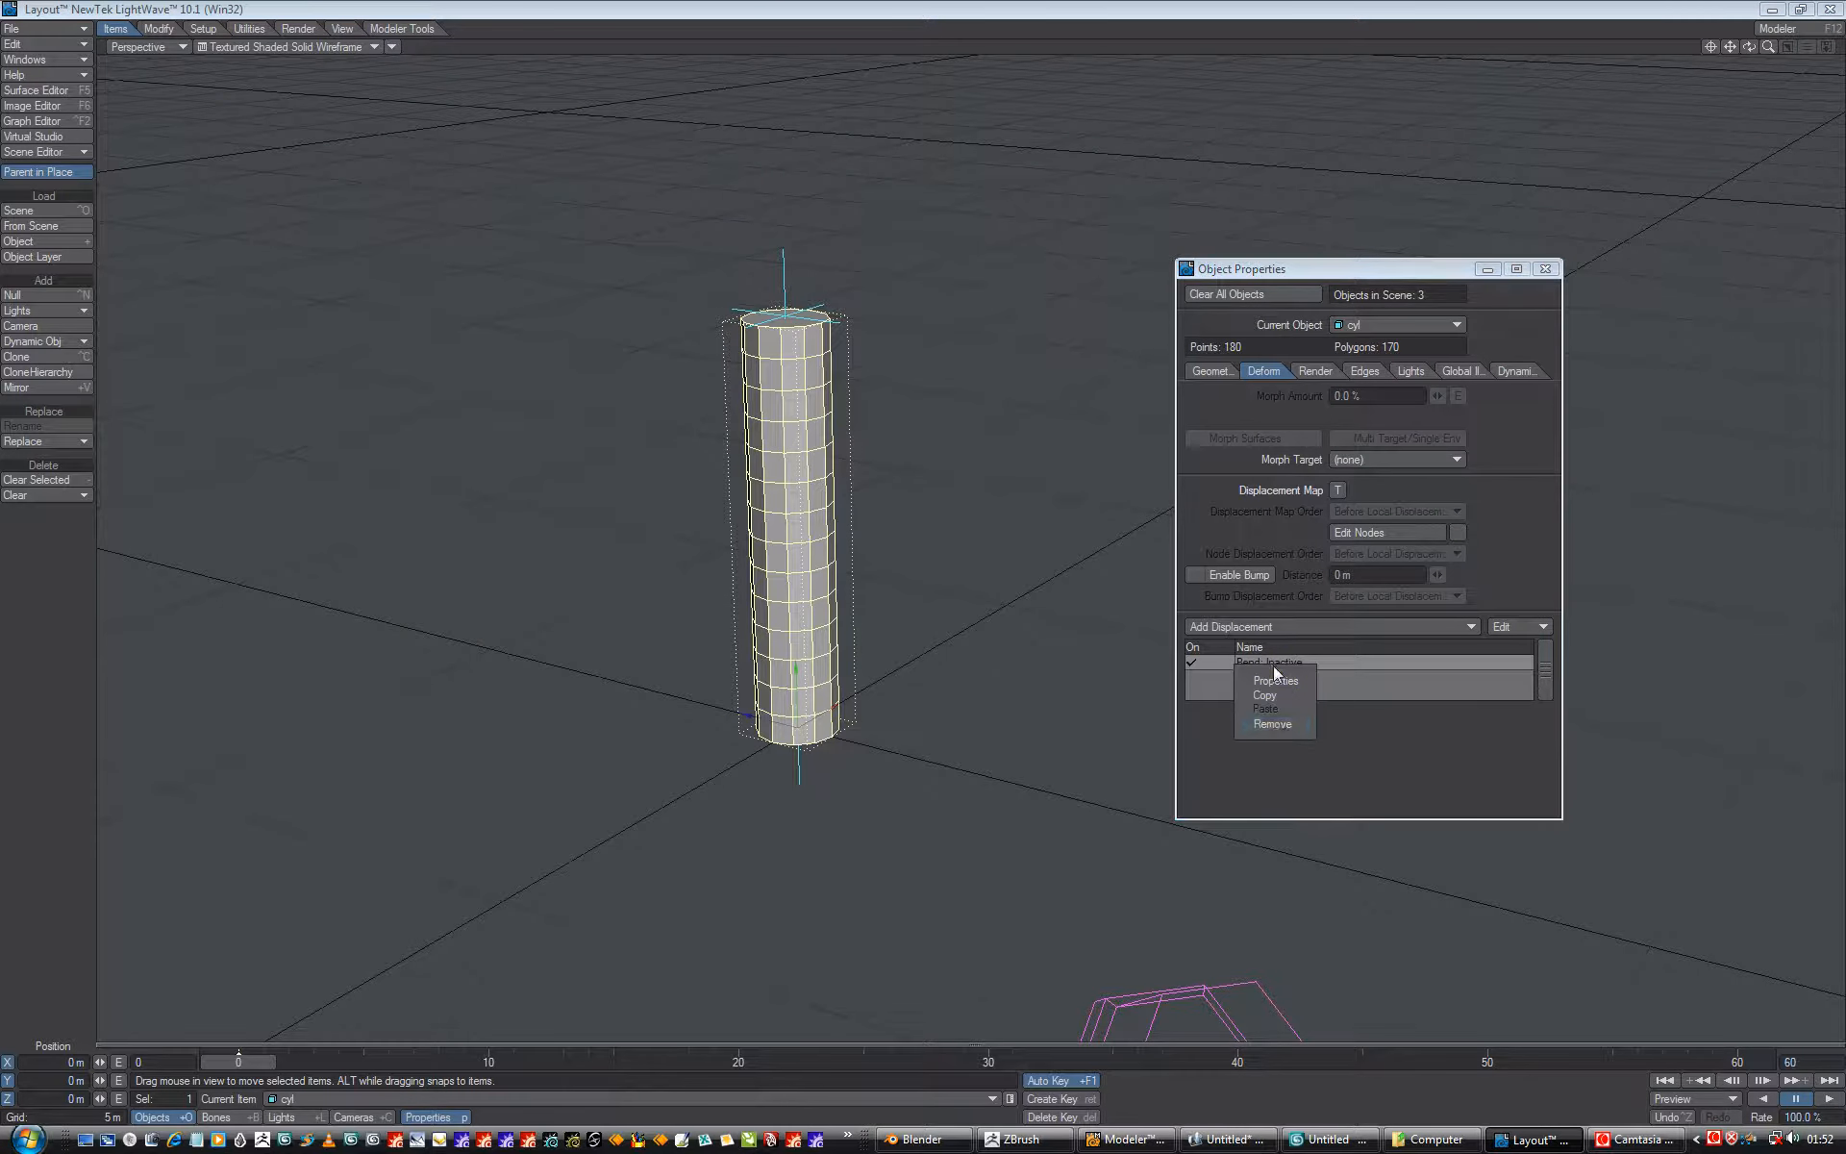
click(1271, 725)
Add and enable a Deform: Bend displacement on cyl with Null base as effect base, Null handle as effect handle and axis Y
click(1226, 625)
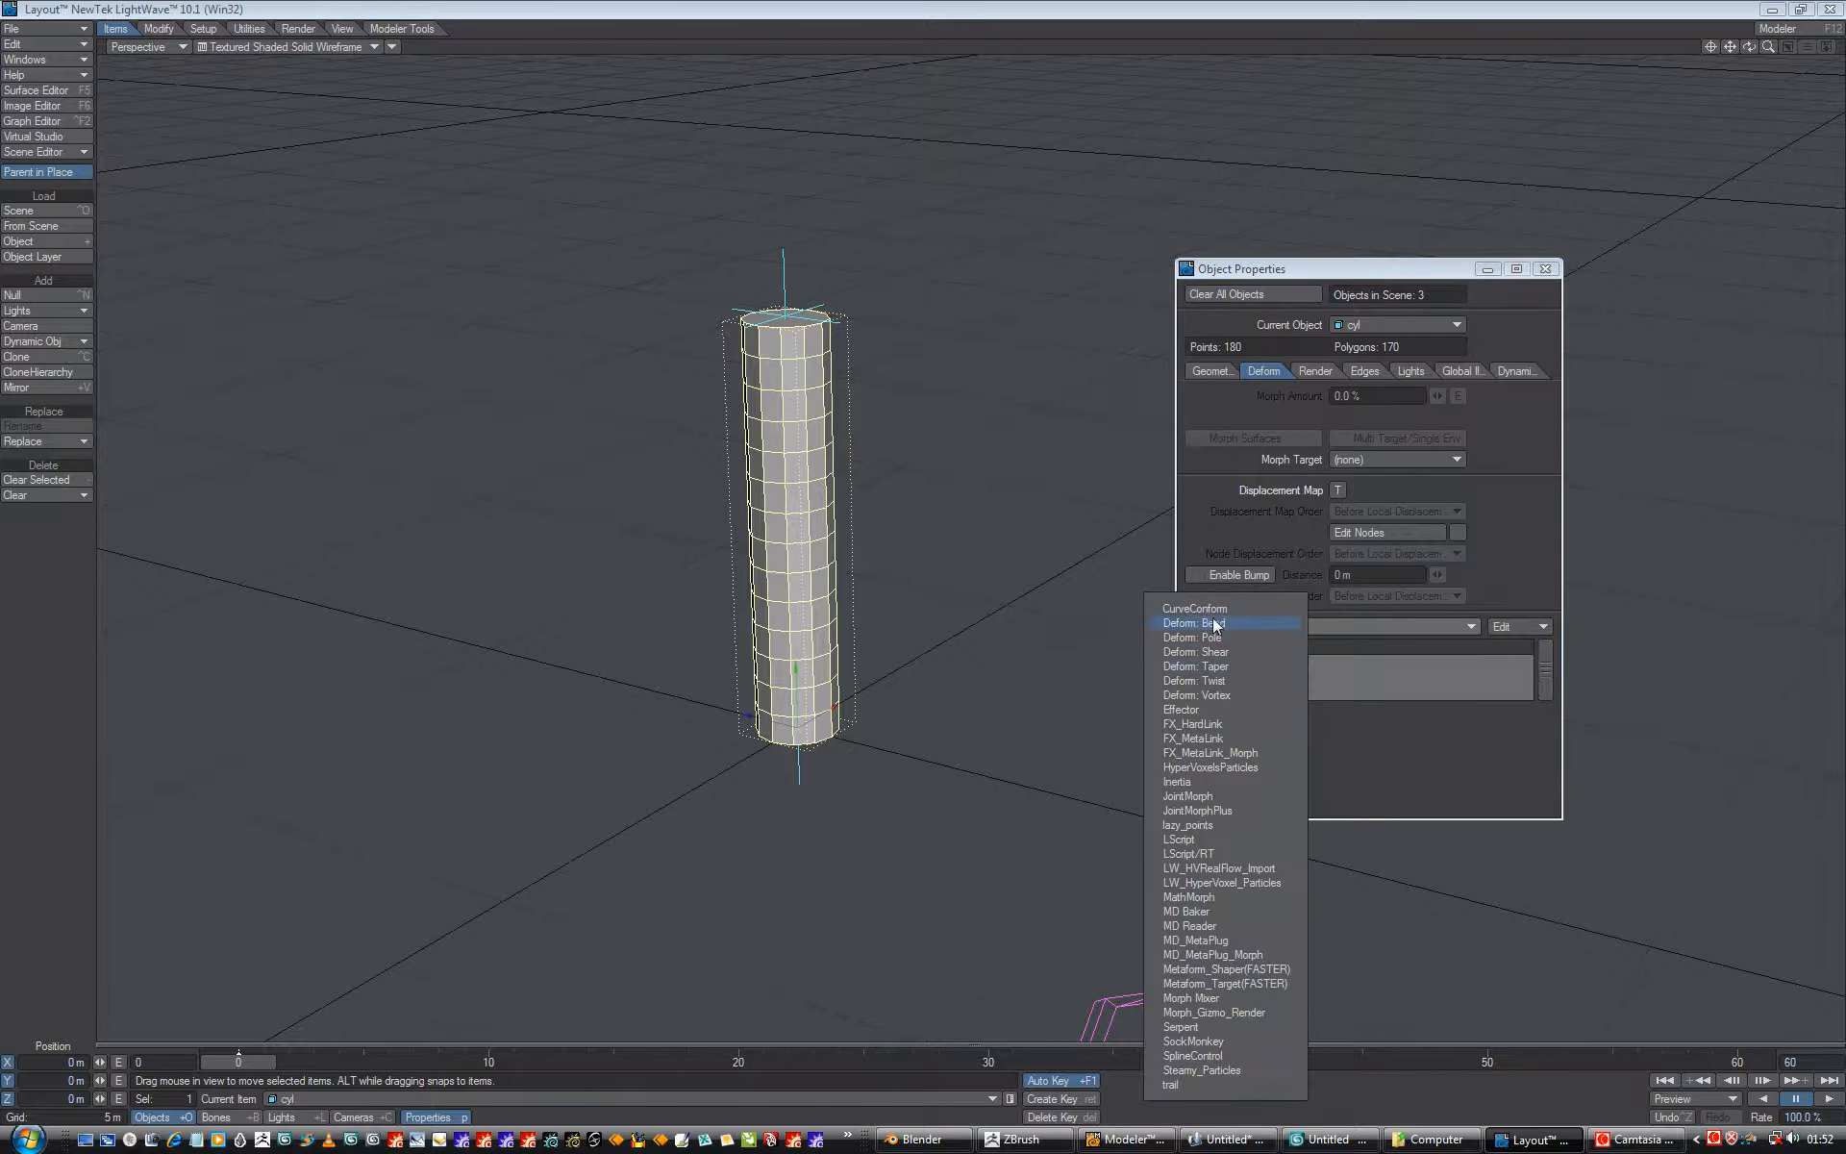
click(1215, 624)
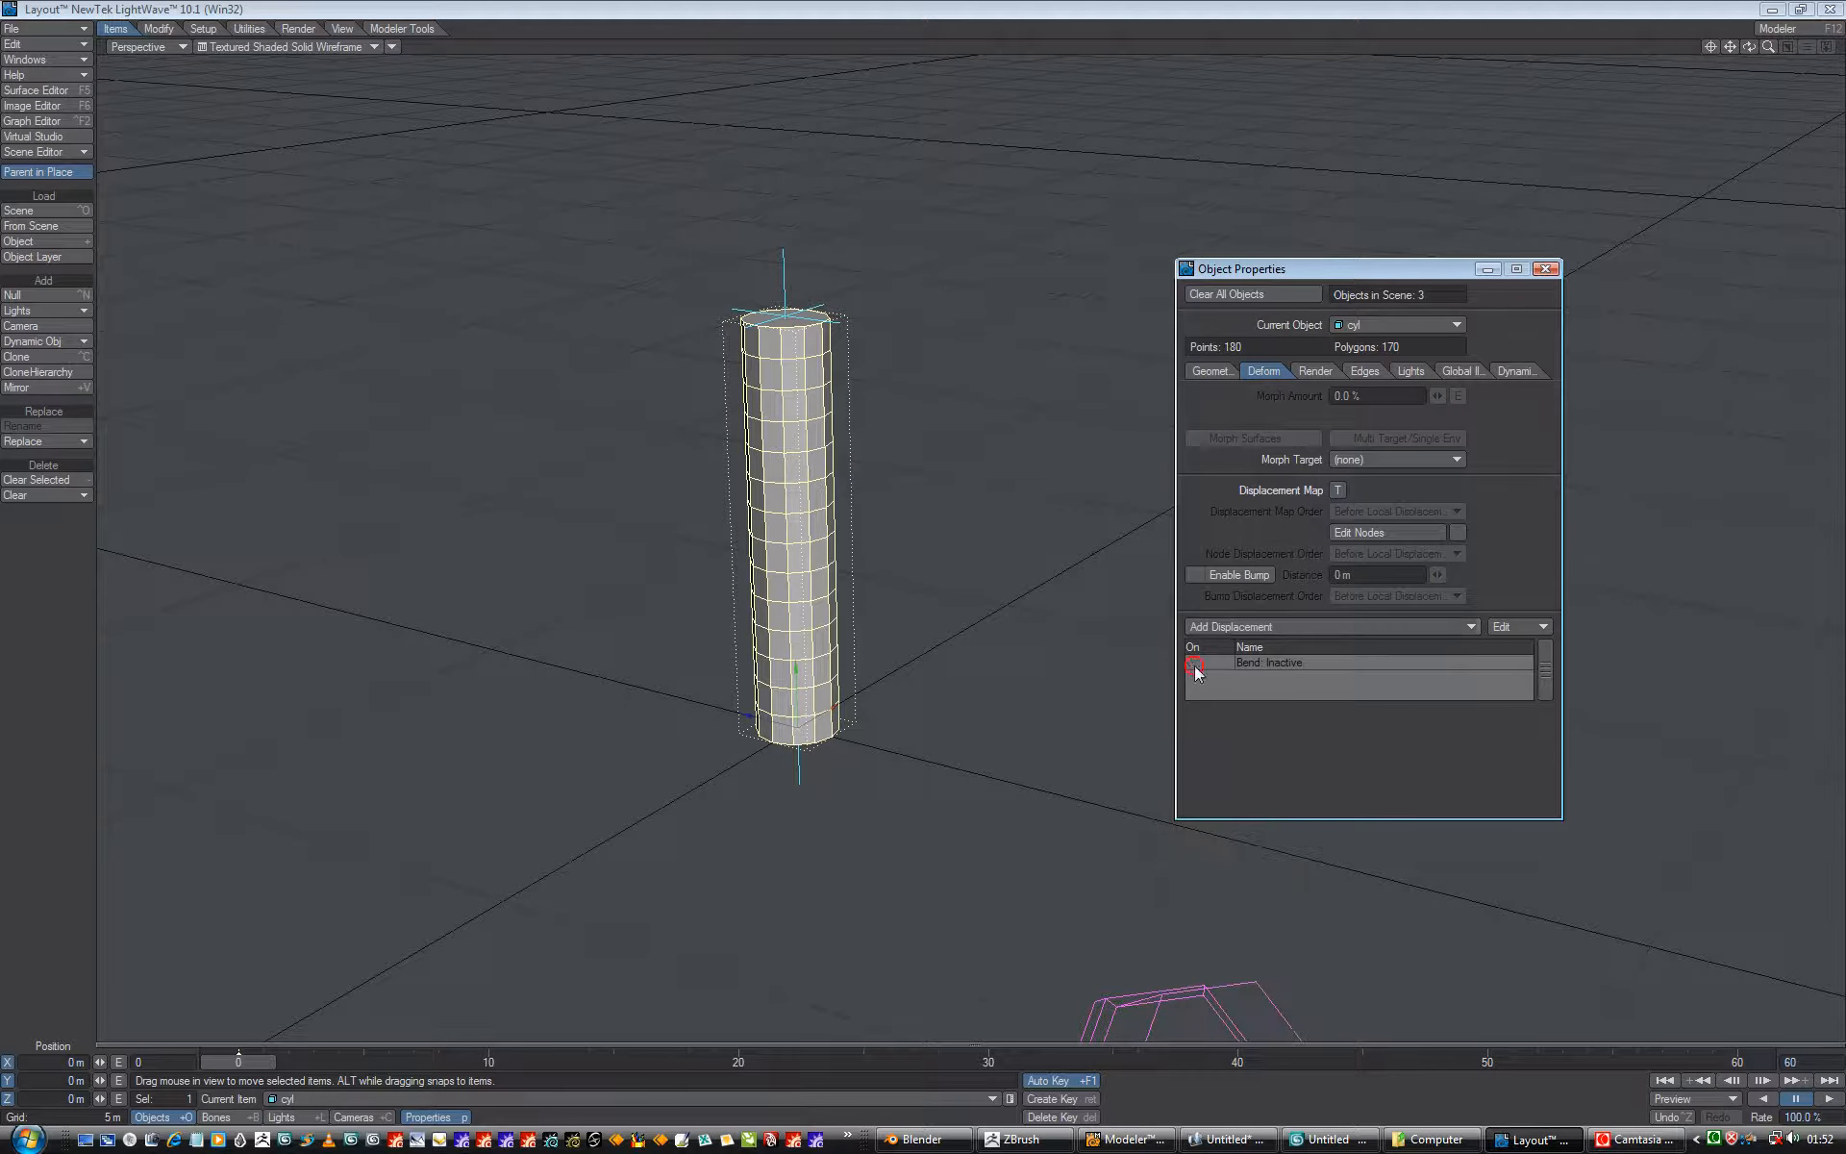
double_click(1288, 662)
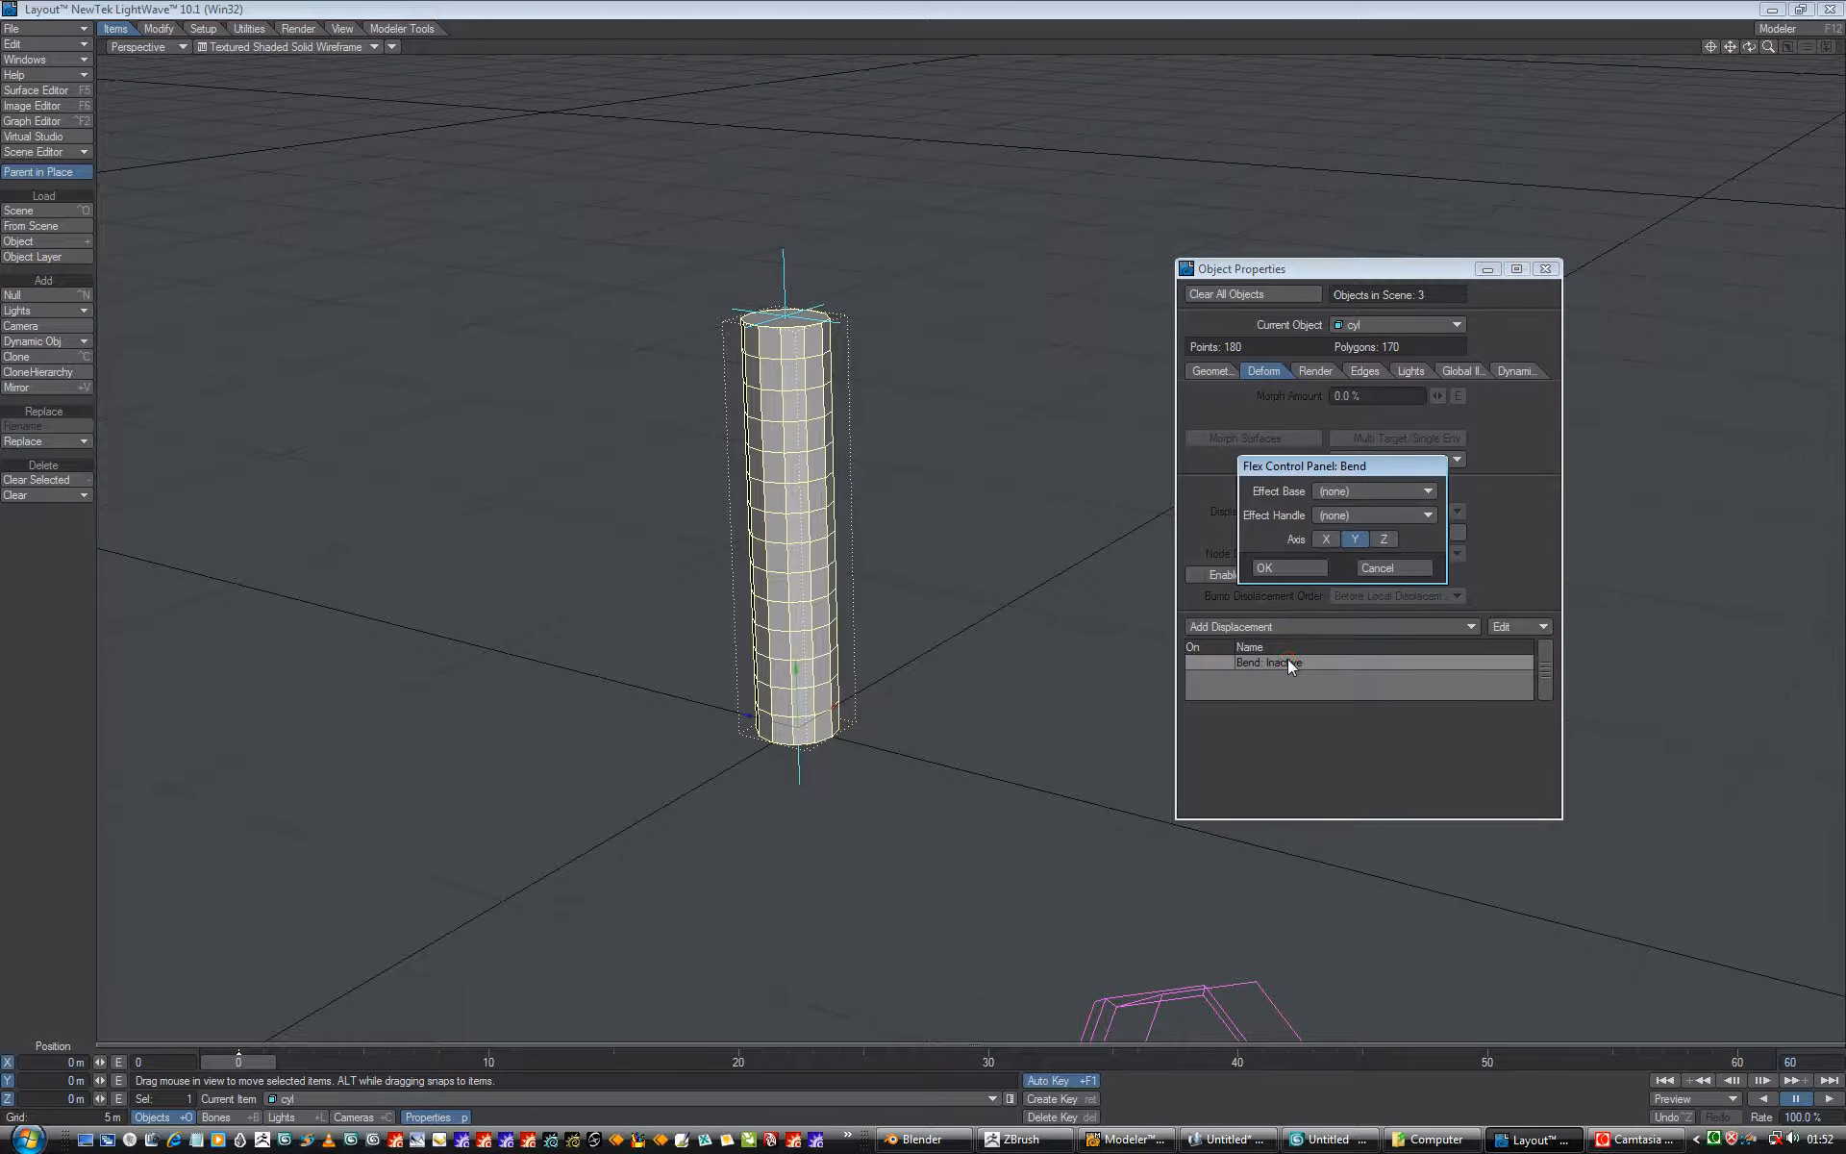
drag(1290, 461, 957, 305)
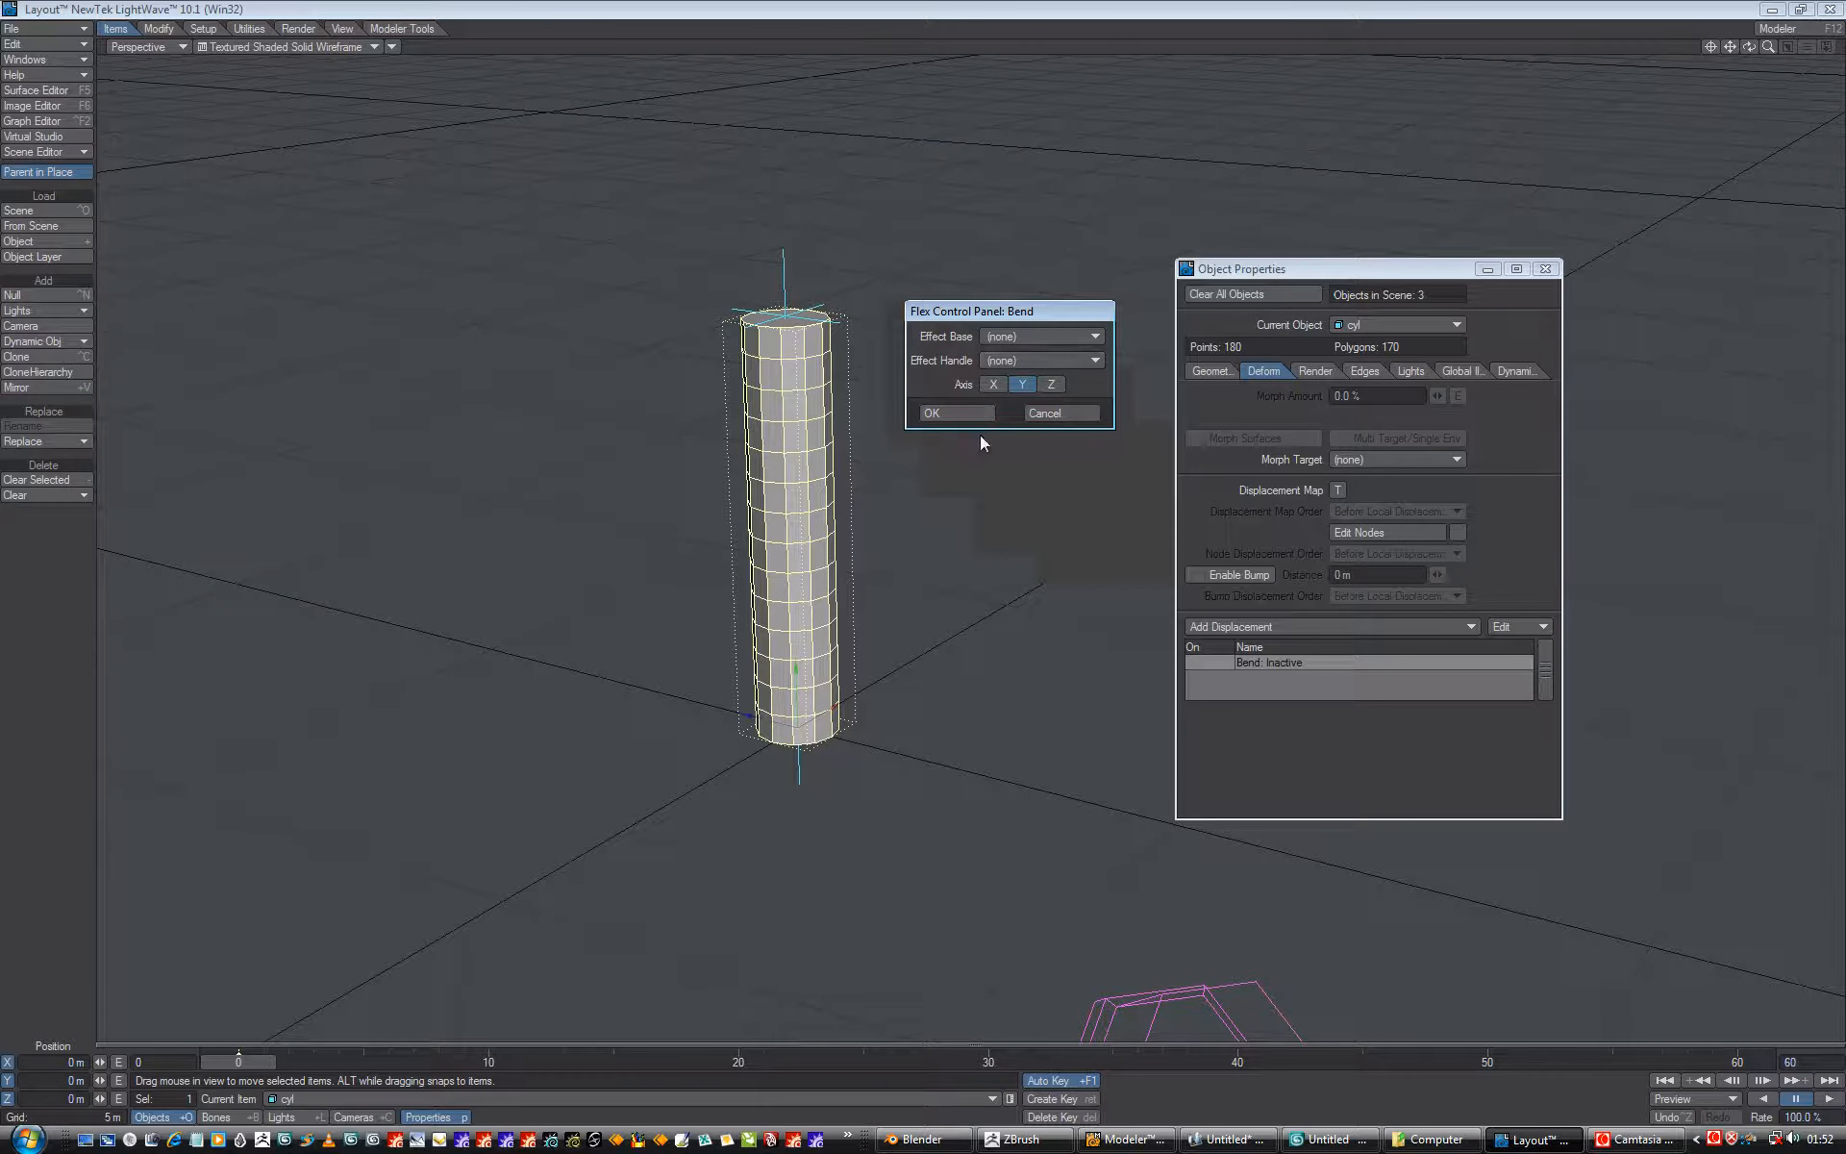
click(1005, 337)
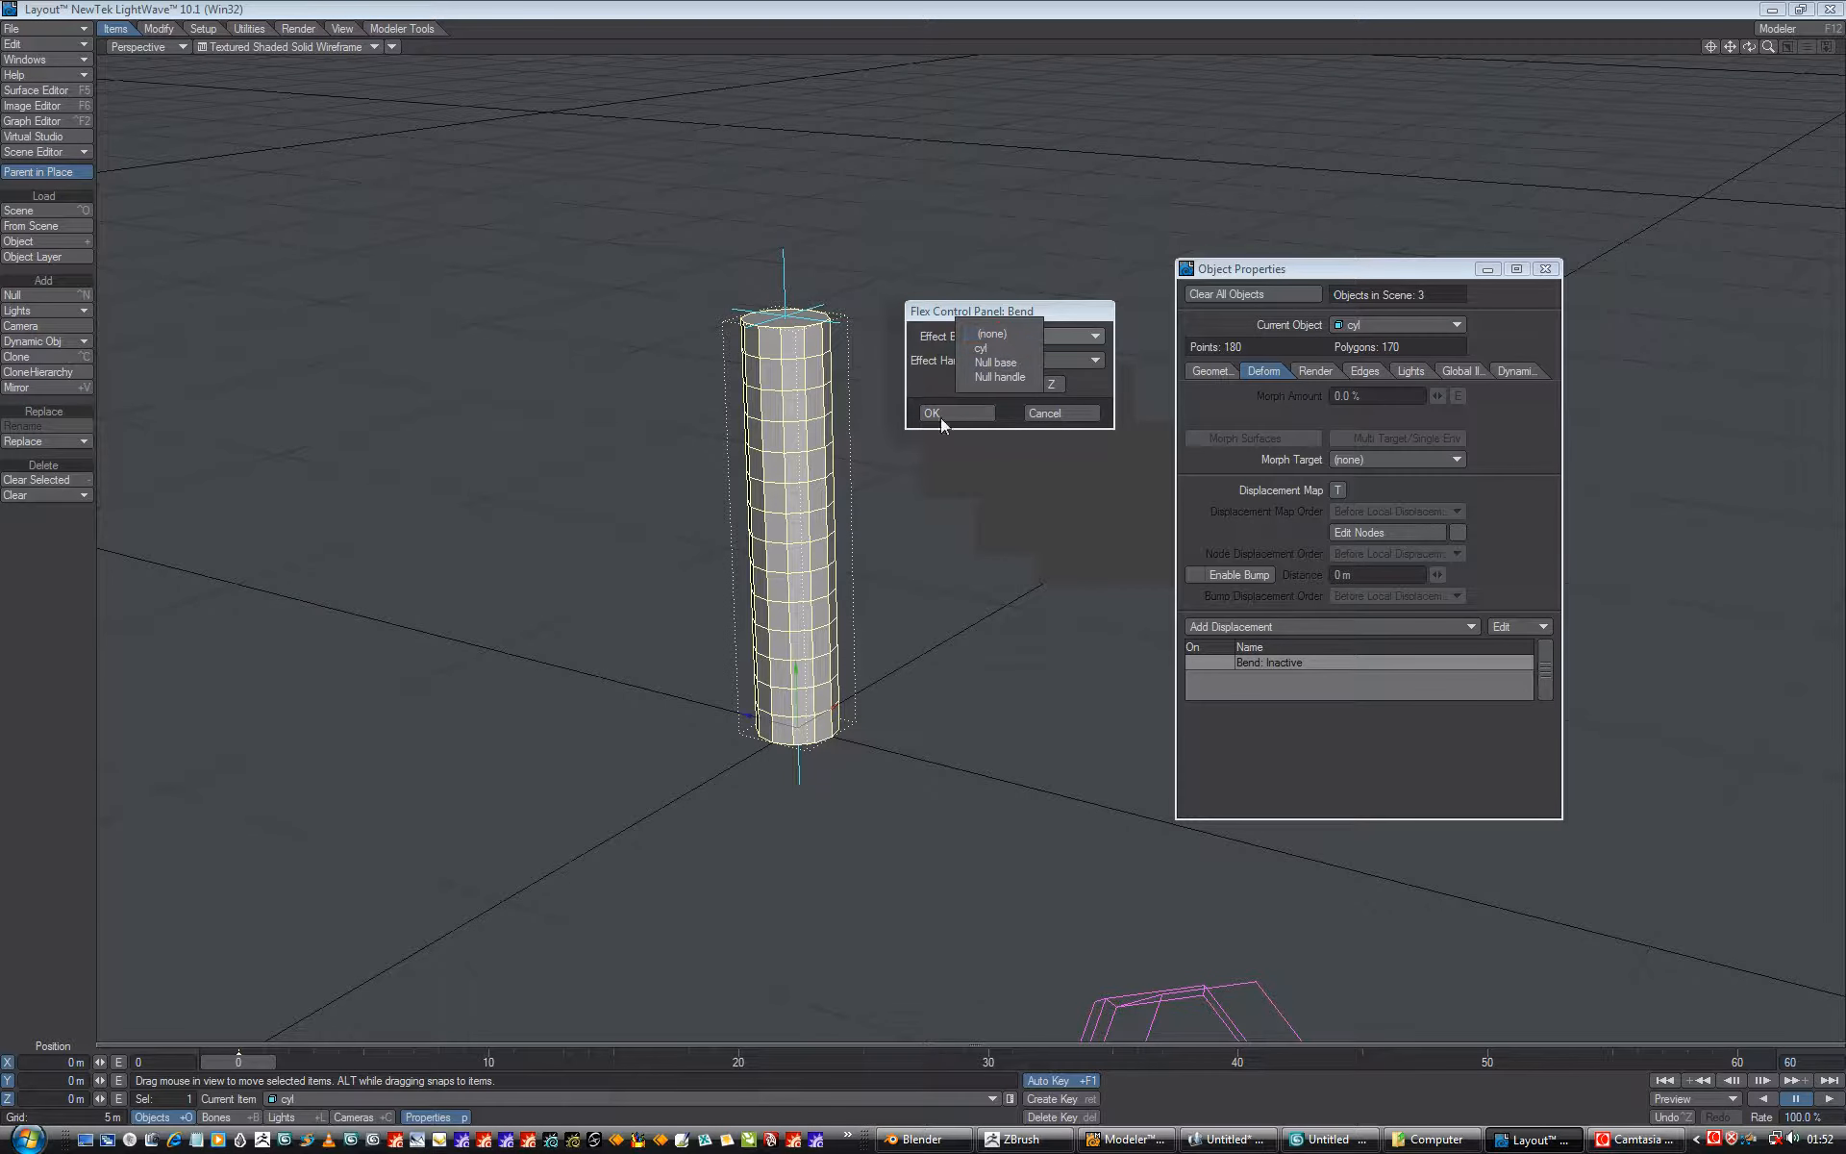
click(999, 364)
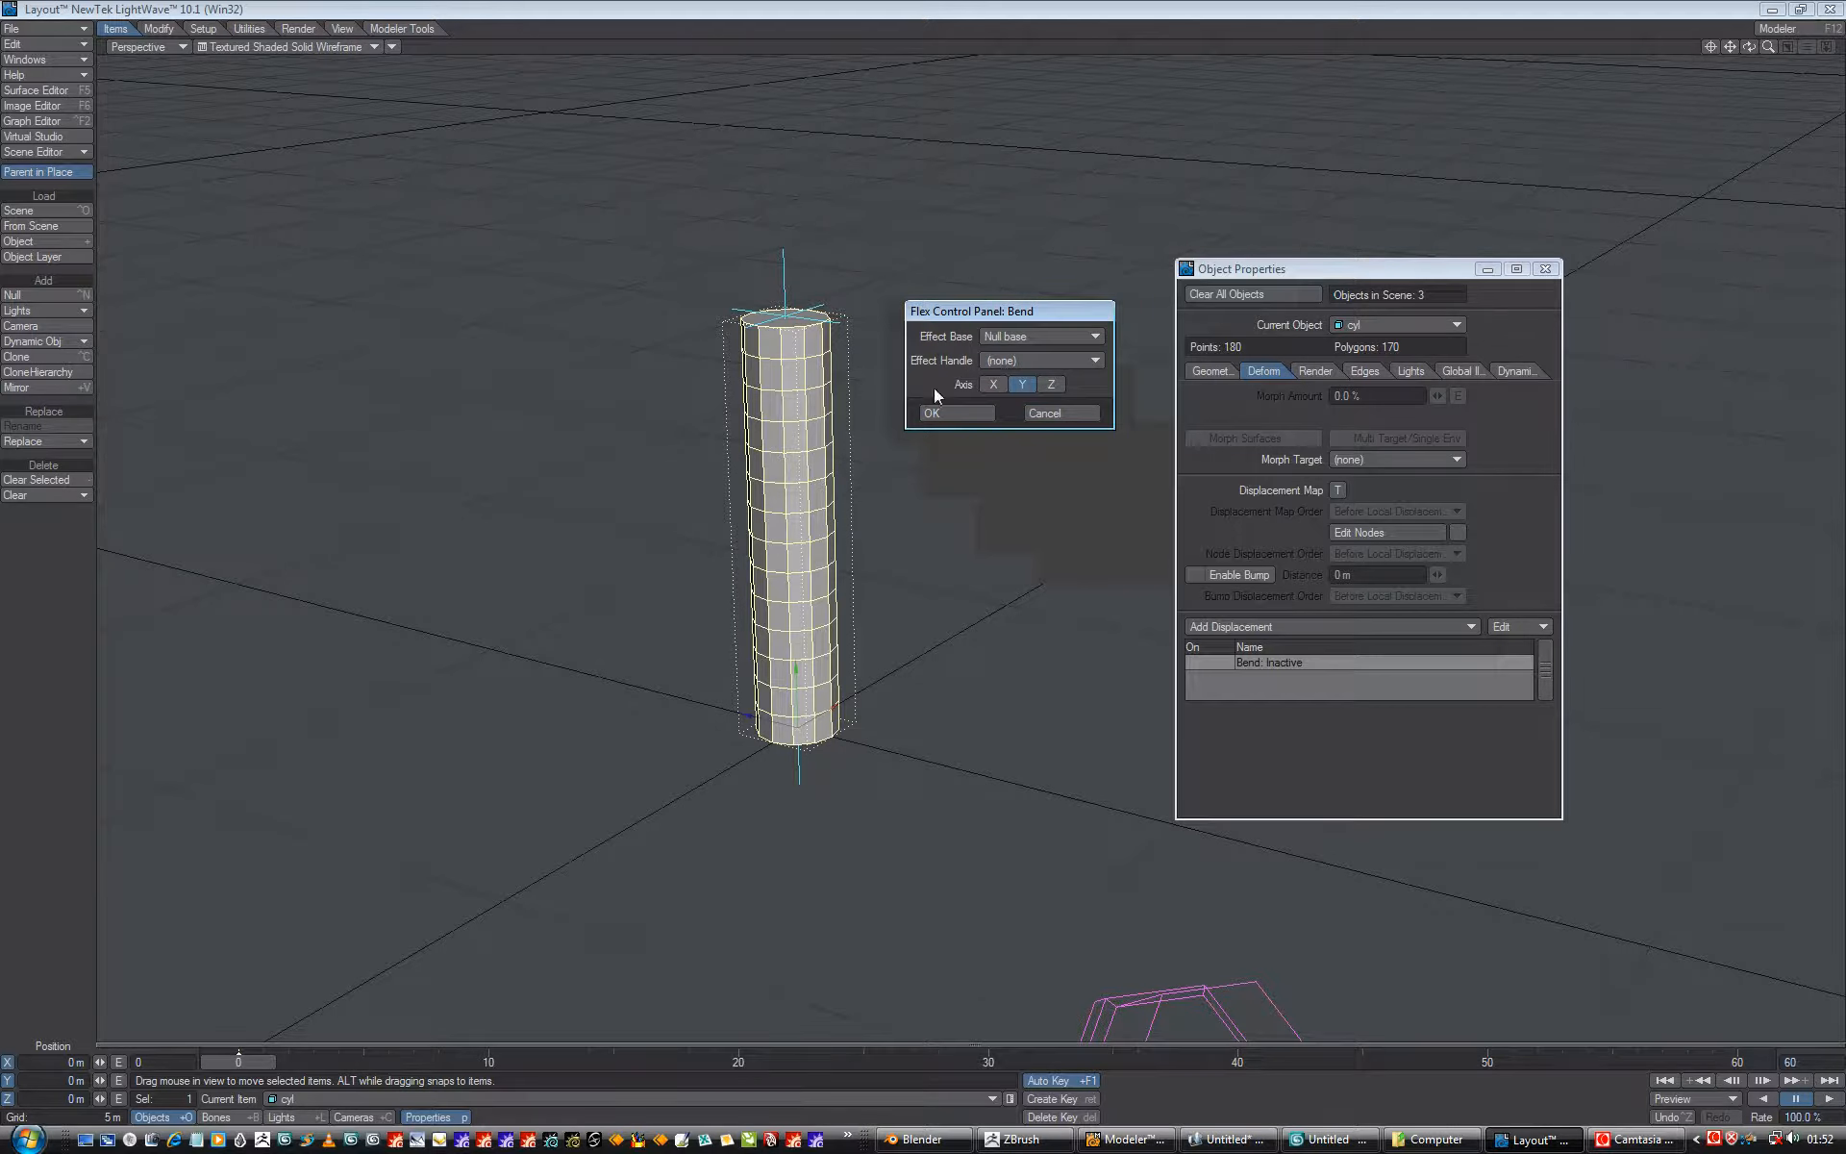
click(998, 362)
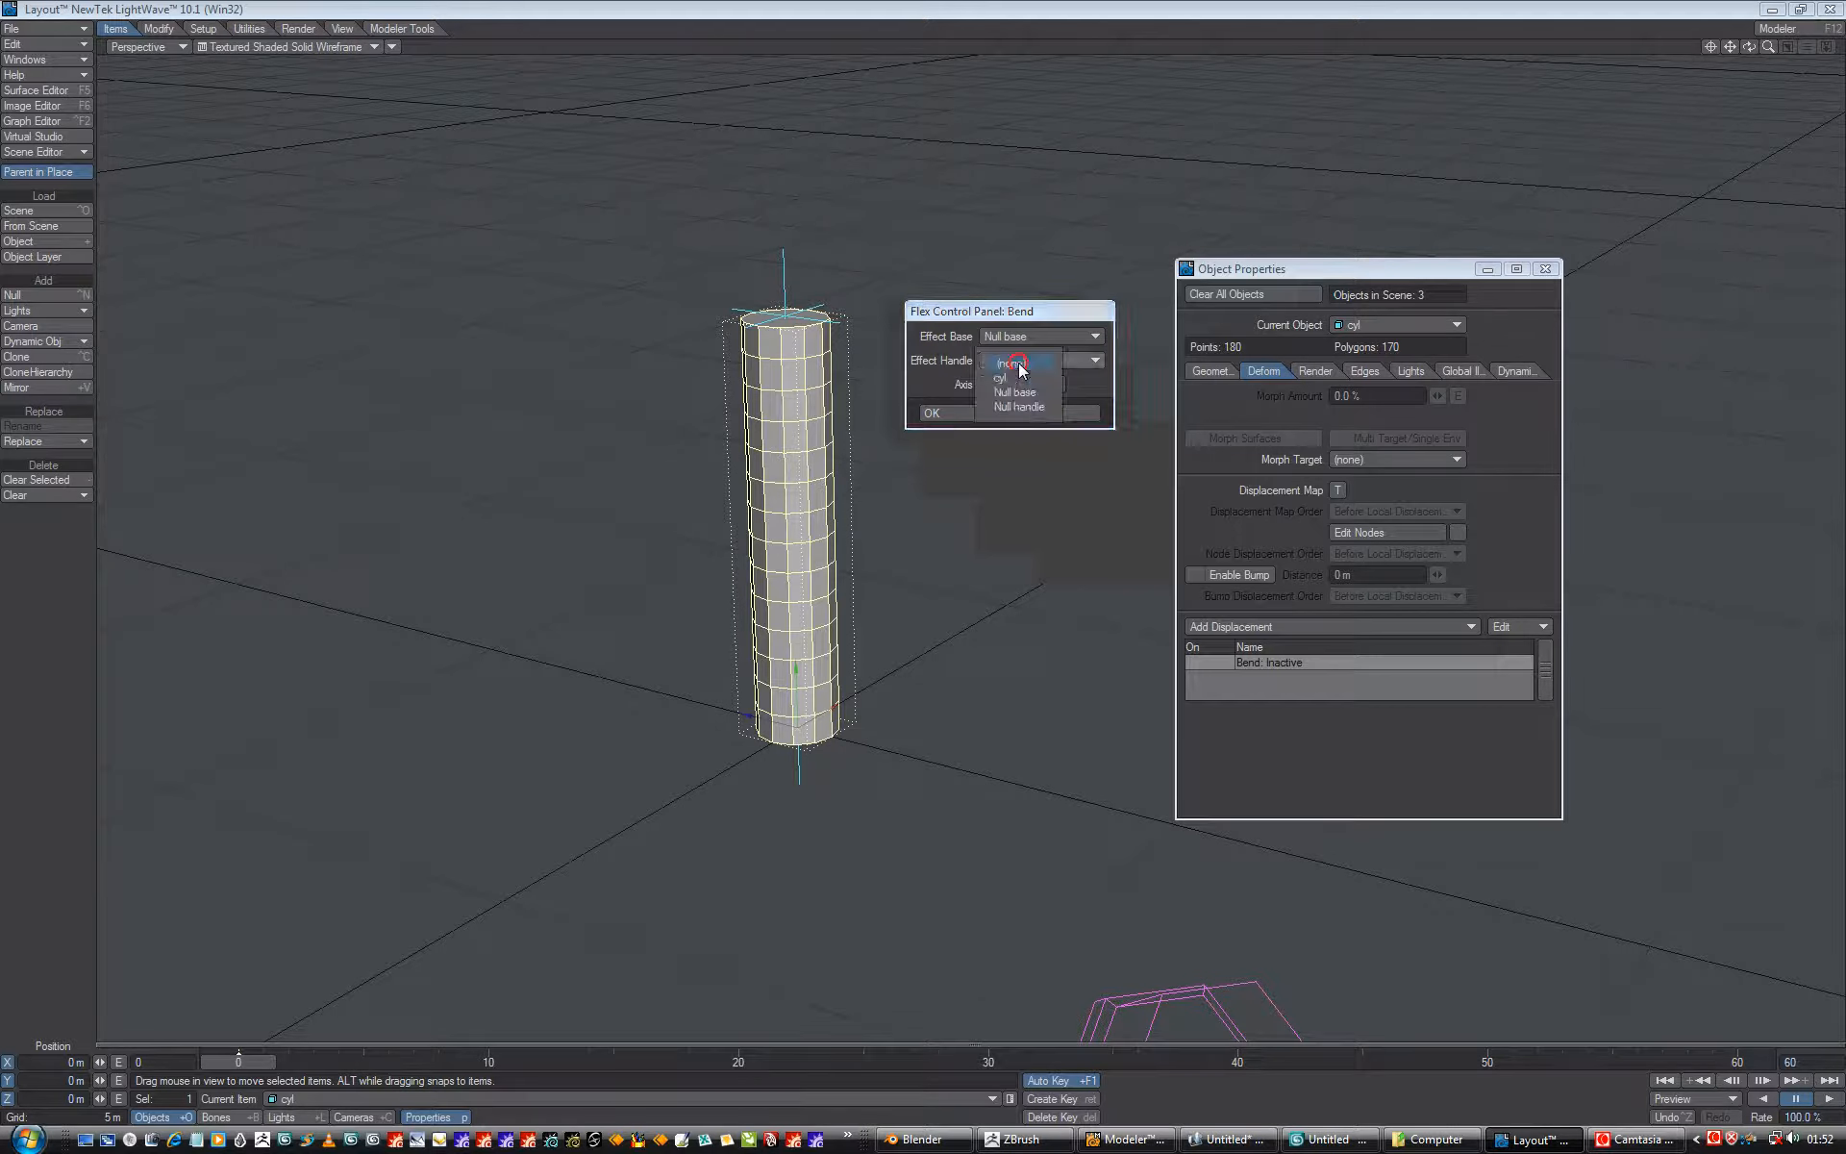
click(1038, 412)
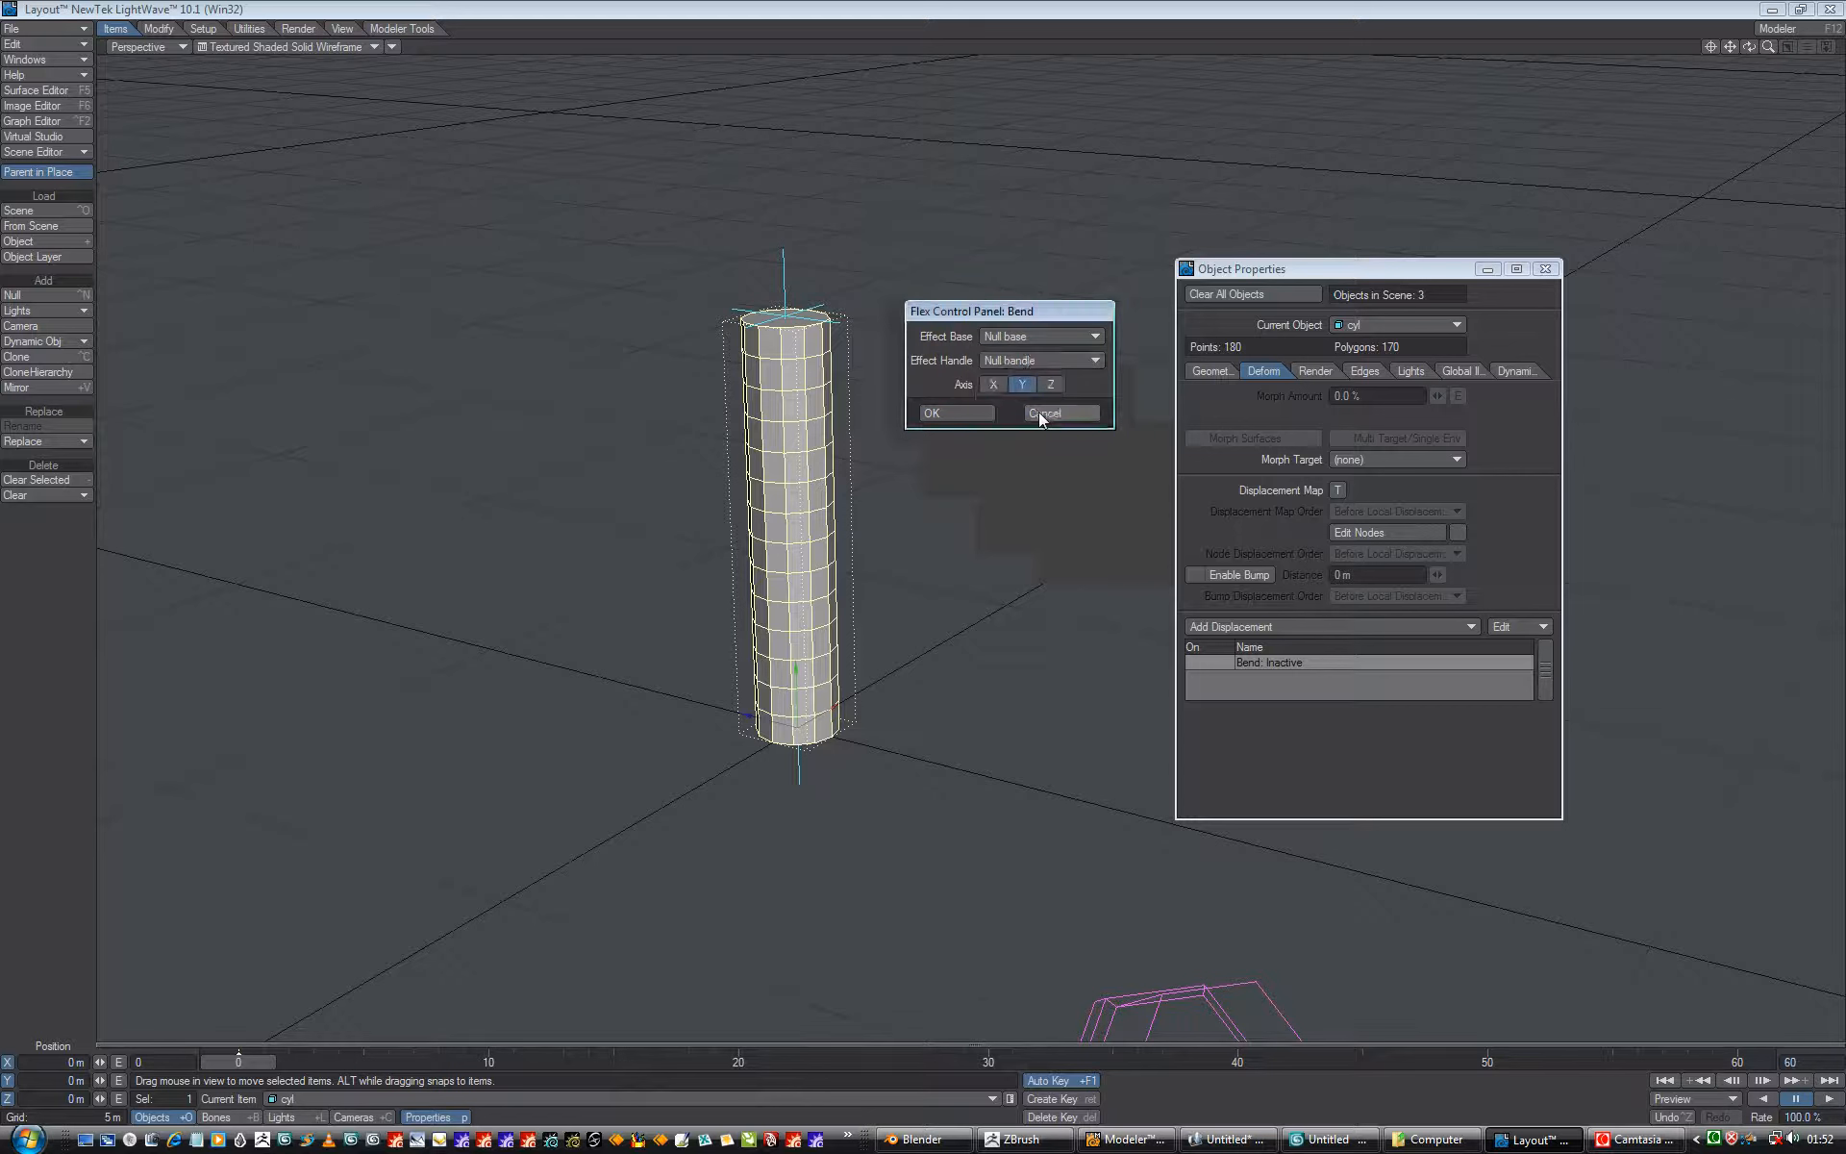
click(948, 415)
click(1197, 661)
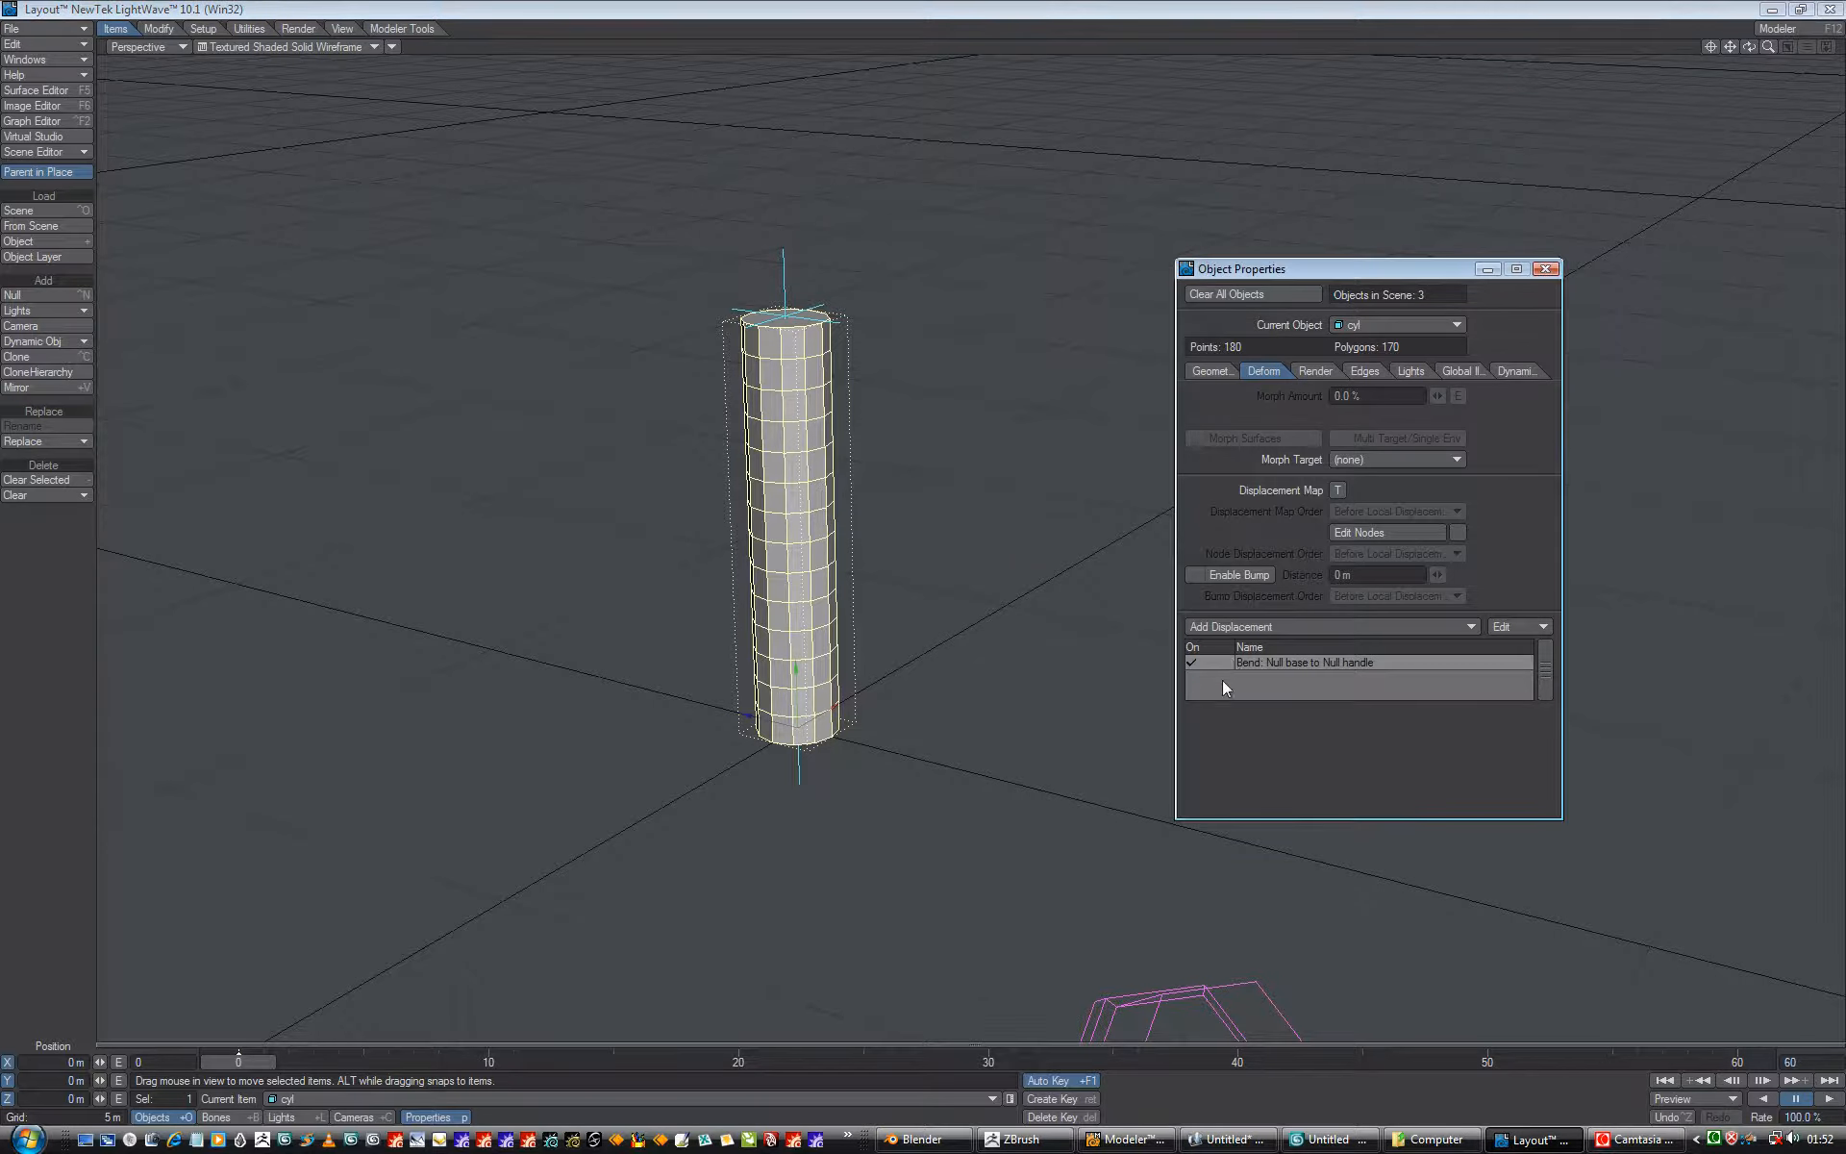
Keyframe Null handle at frame 30, moved along X to about 2.04 m to bend the cylinder
drag(1272, 271, 1339, 250)
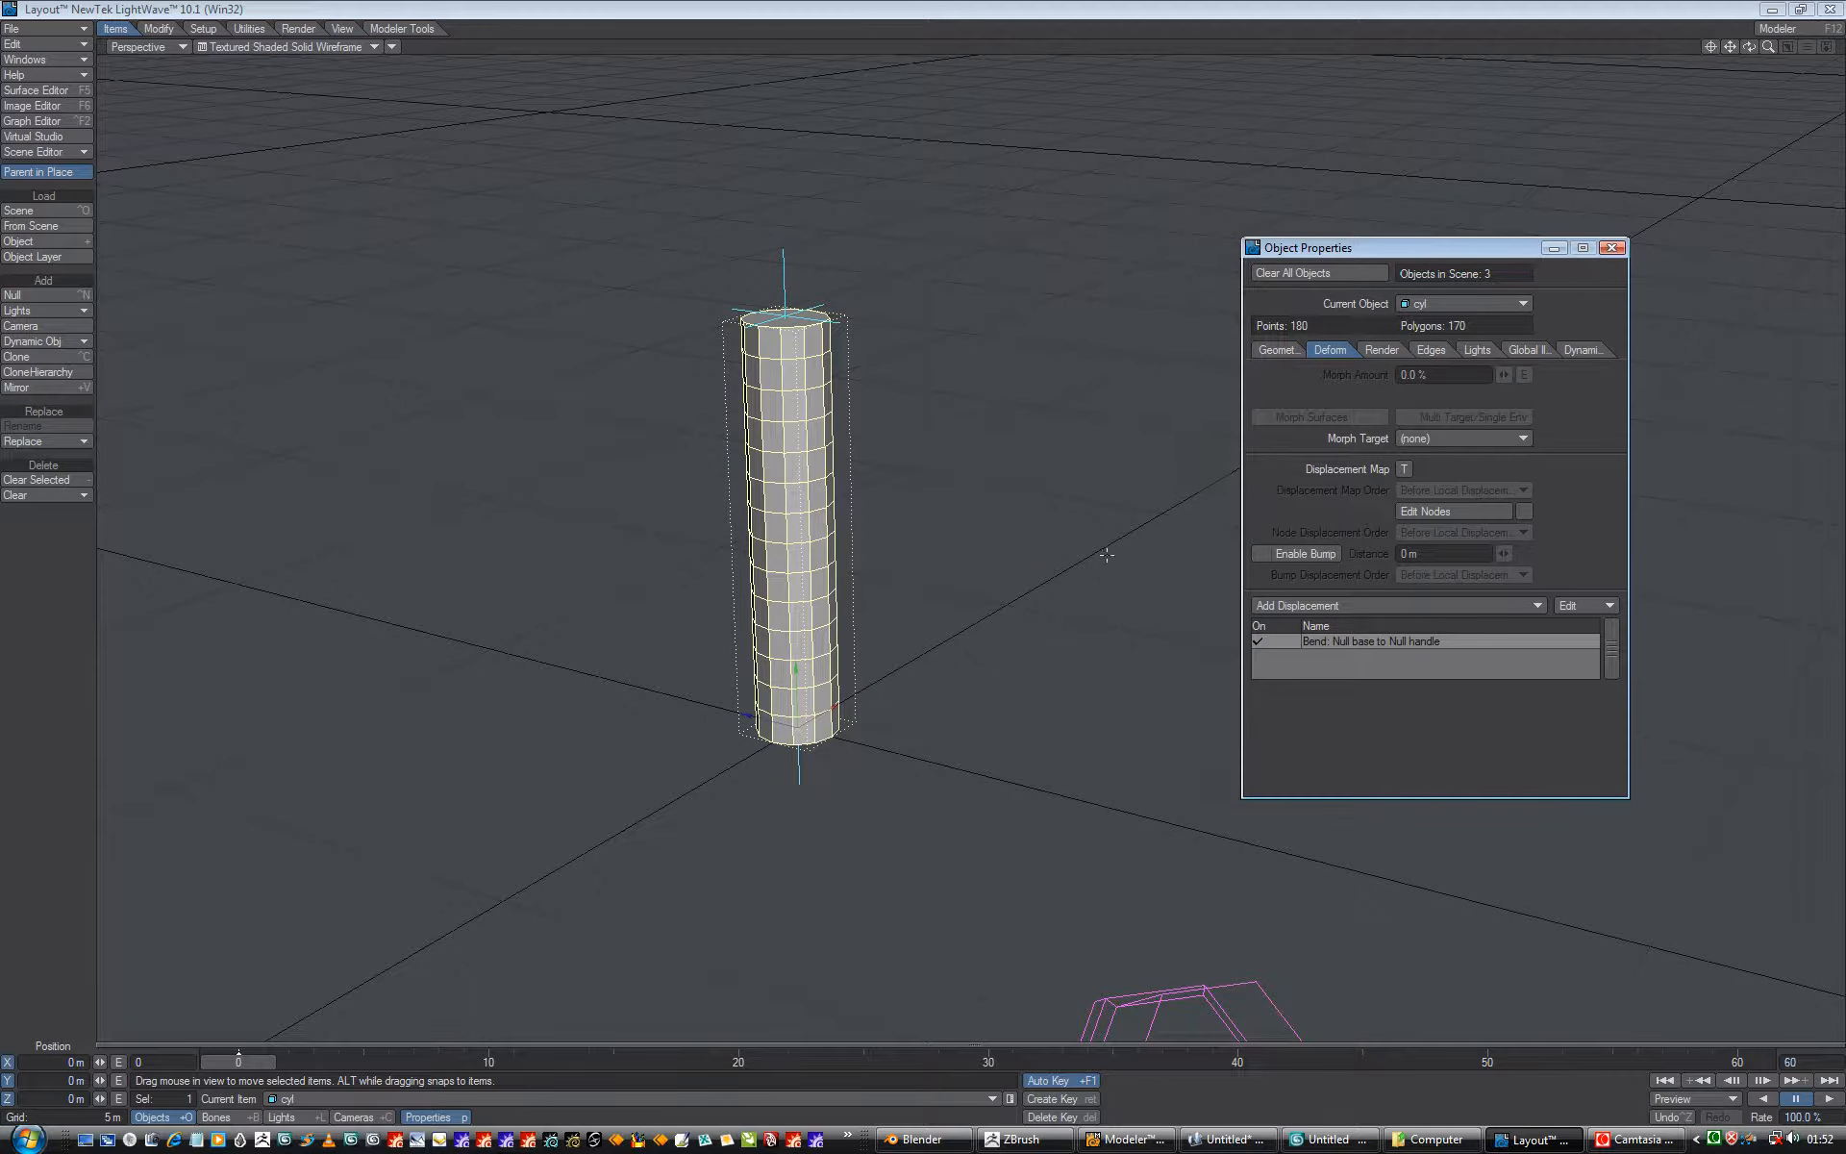
click(786, 271)
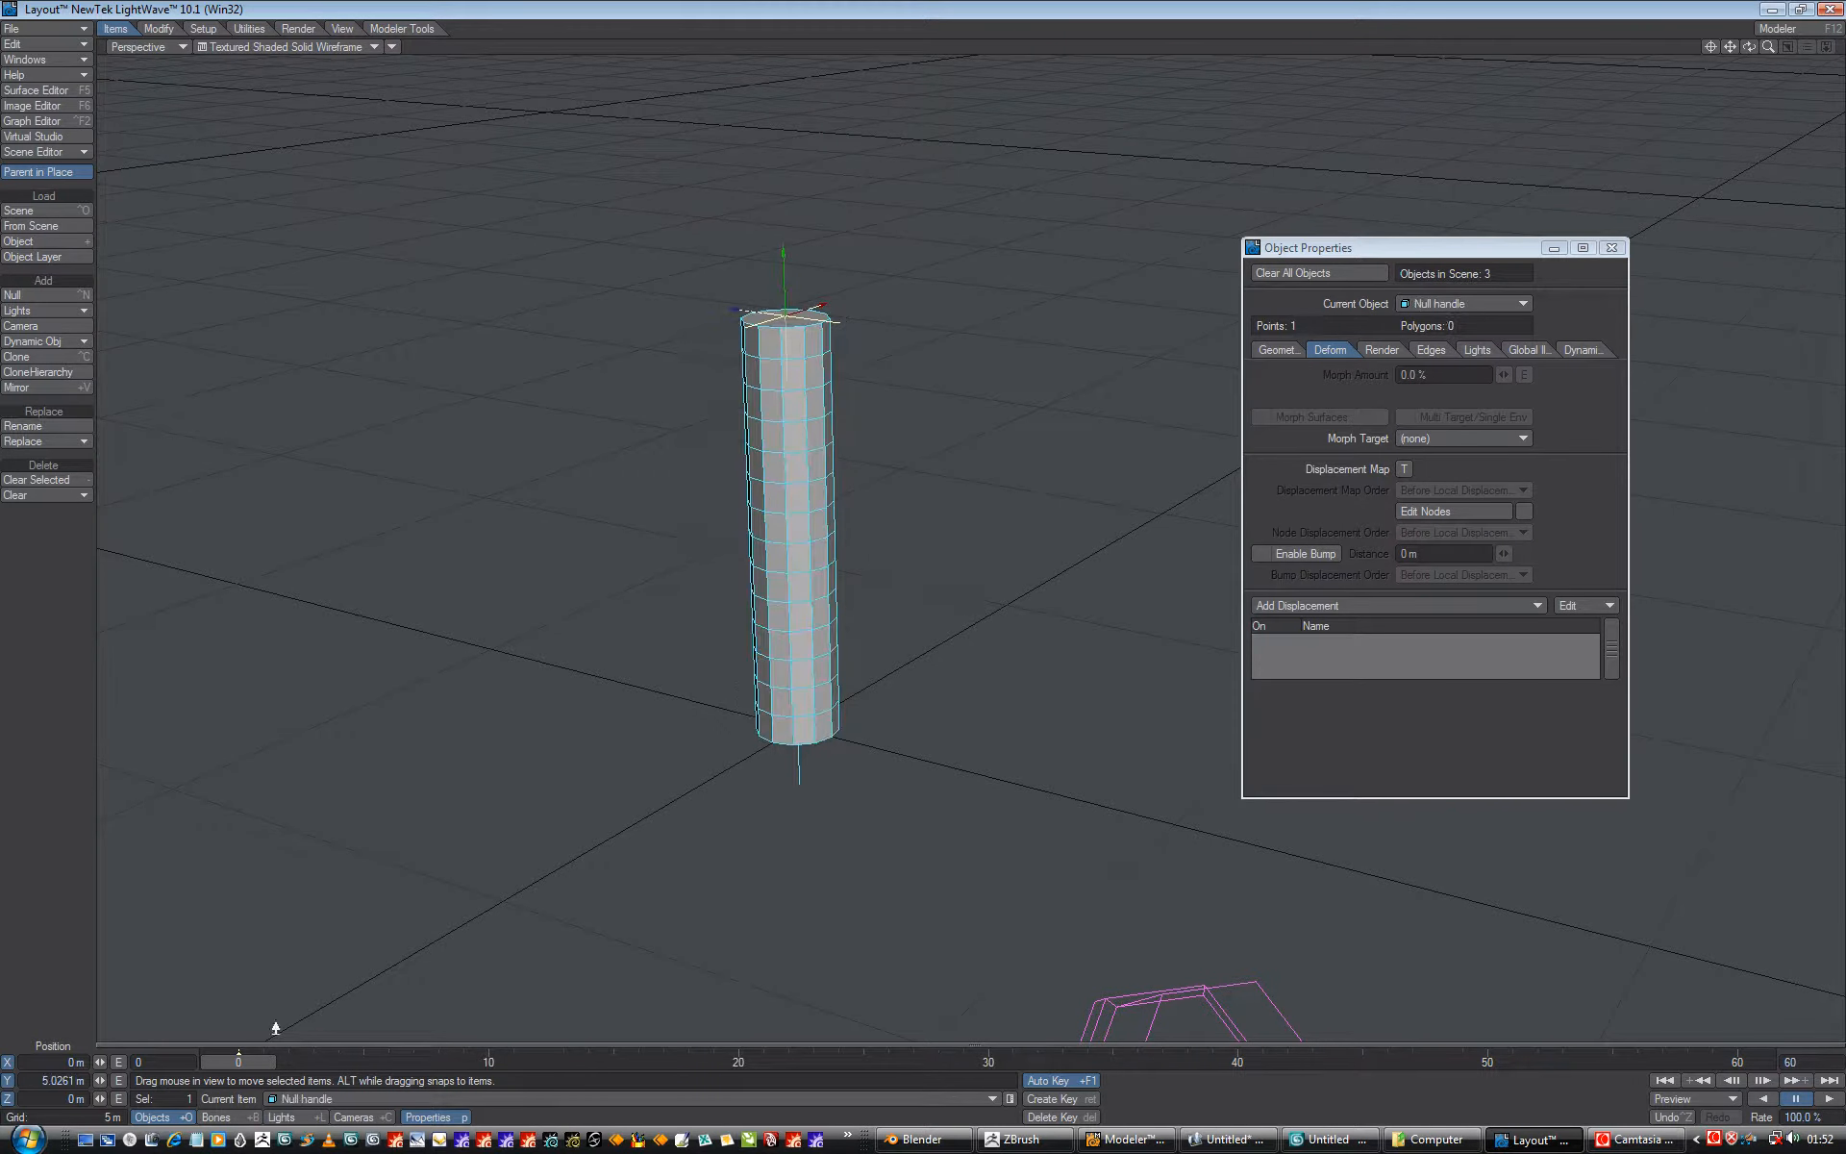
drag(246, 1060, 988, 1062)
drag(816, 290, 914, 263)
Keyframe Null handle at frame 50, moved along X to about -2.11 m, and scrub the timeline to preview the bend
drag(988, 1061, 238, 1061)
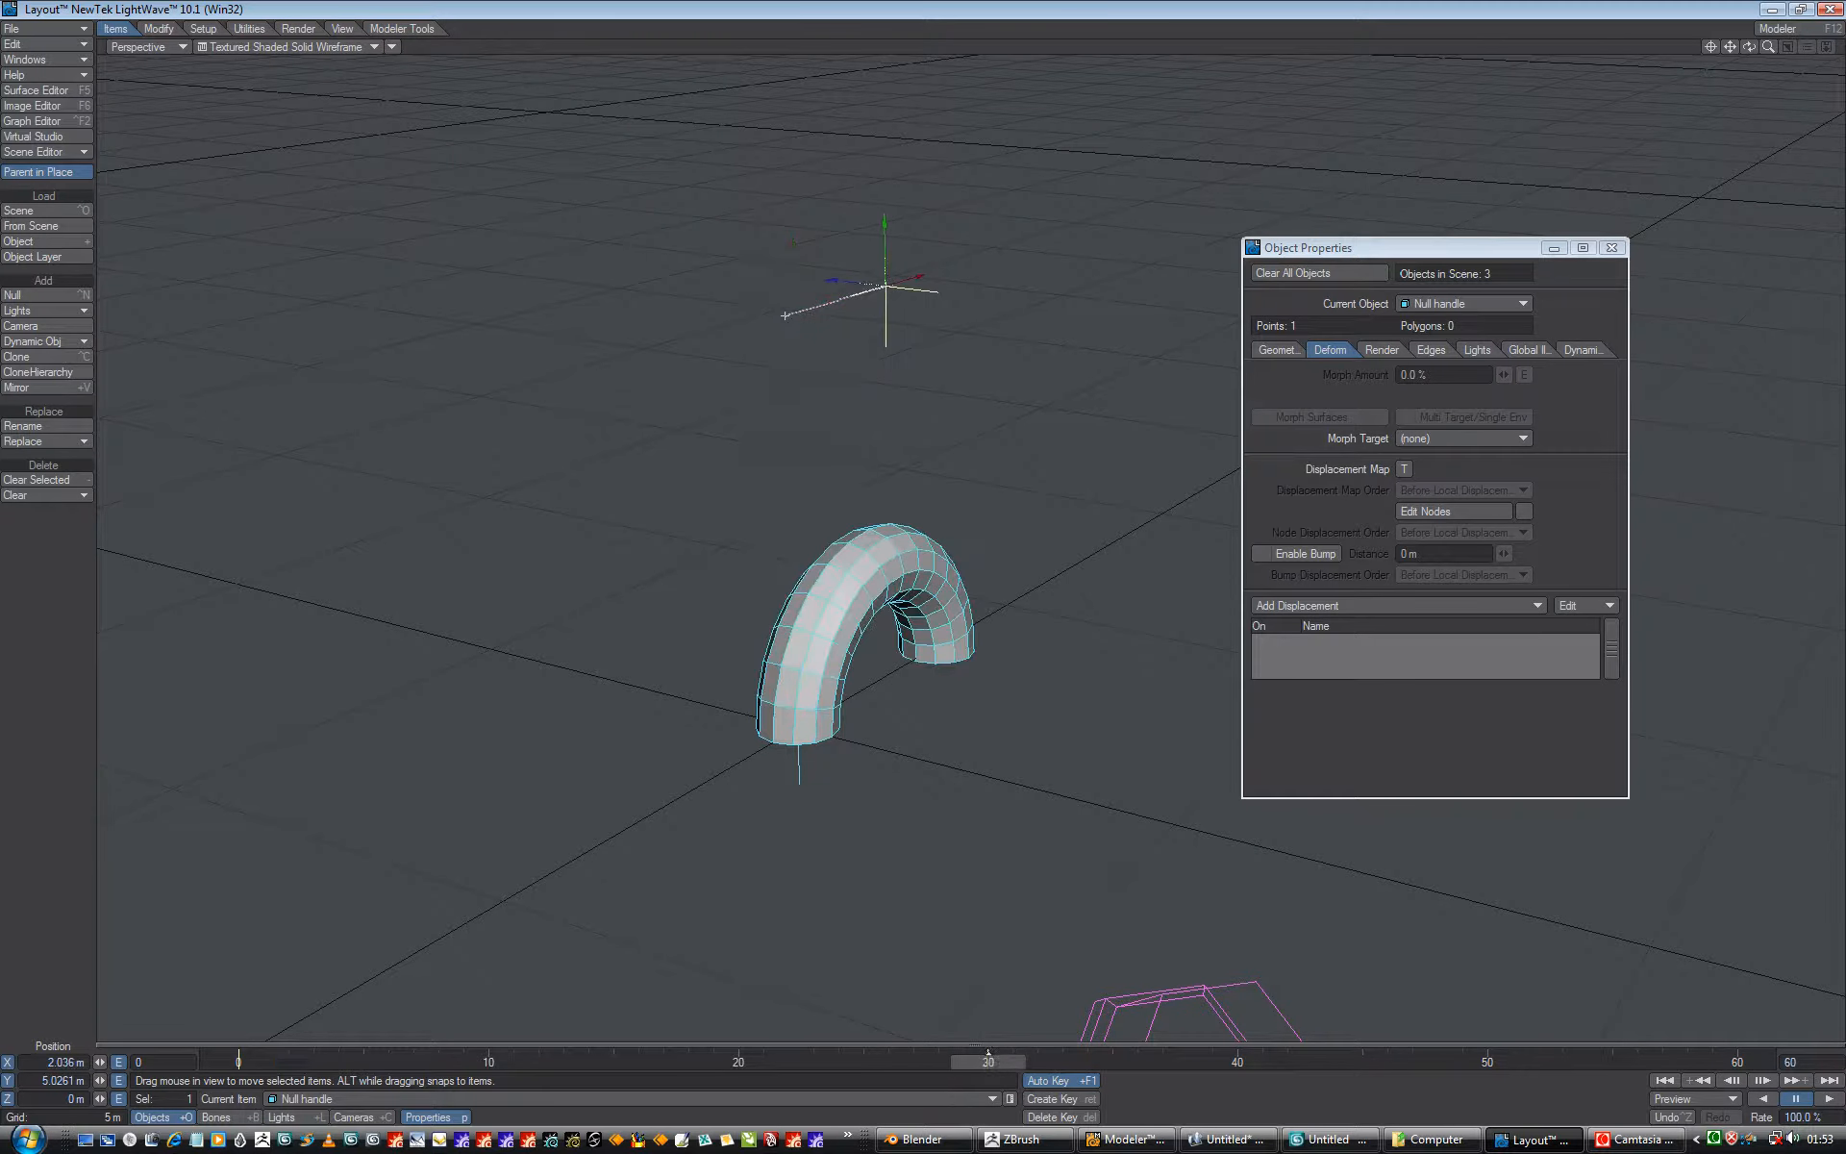
drag(960, 266, 739, 334)
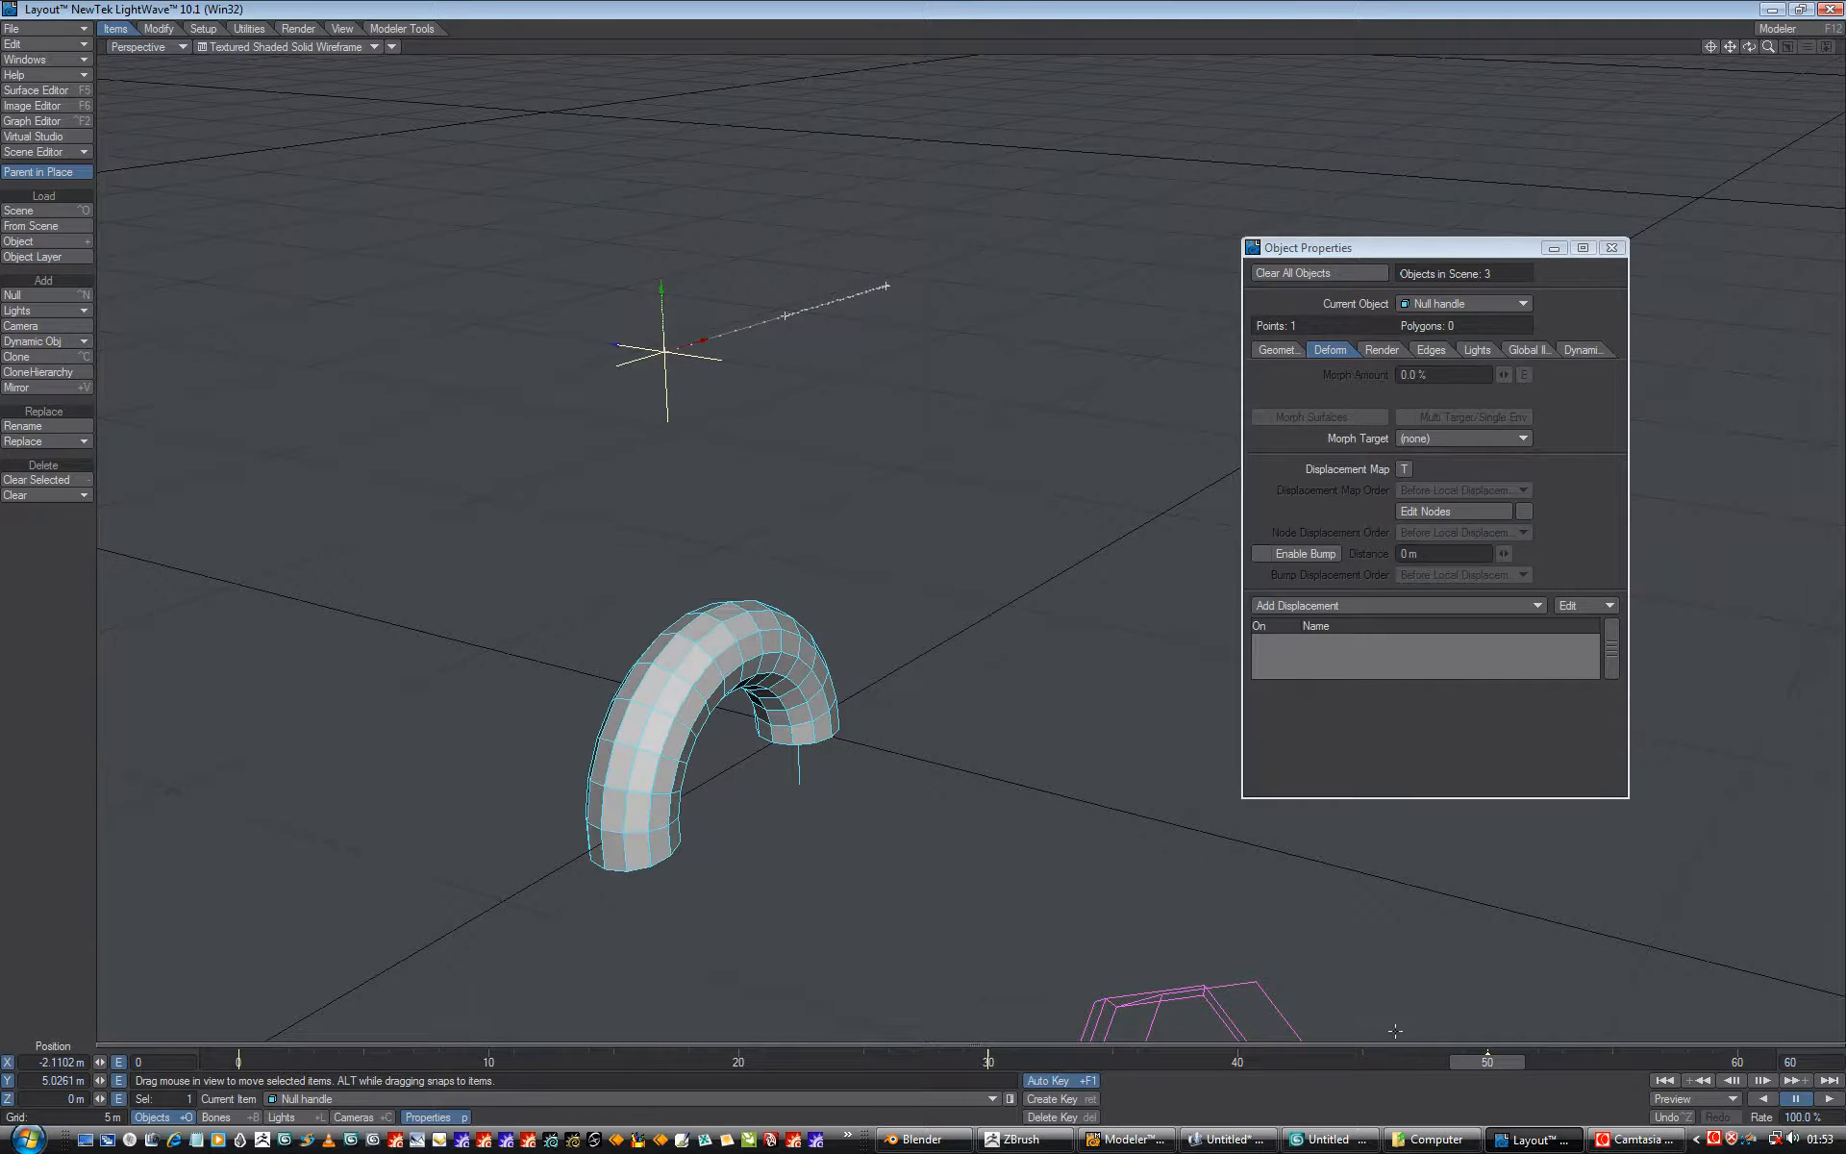
drag(1497, 1058, 1288, 1062)
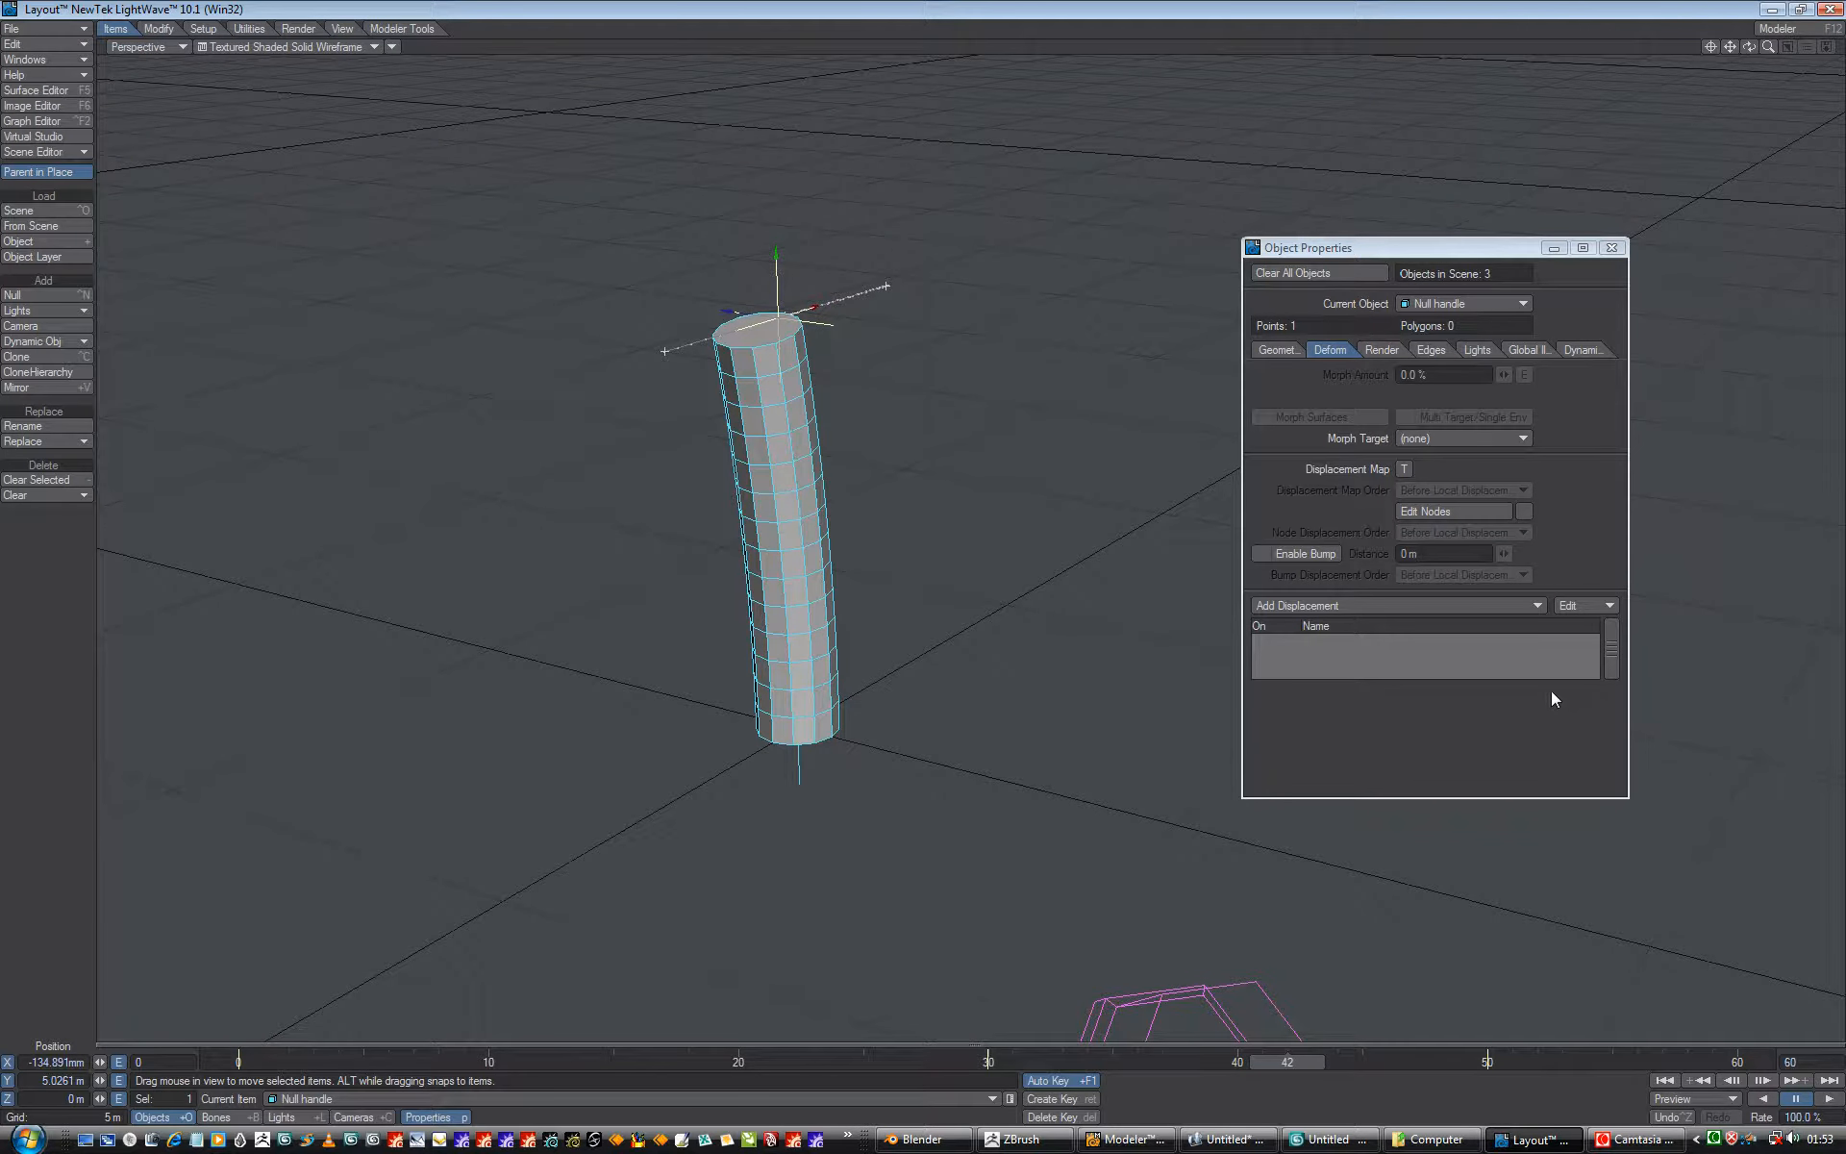
Switch to modo and view the cylinder in the Model Quad layout before returning to the Animate layout
click(1226, 1140)
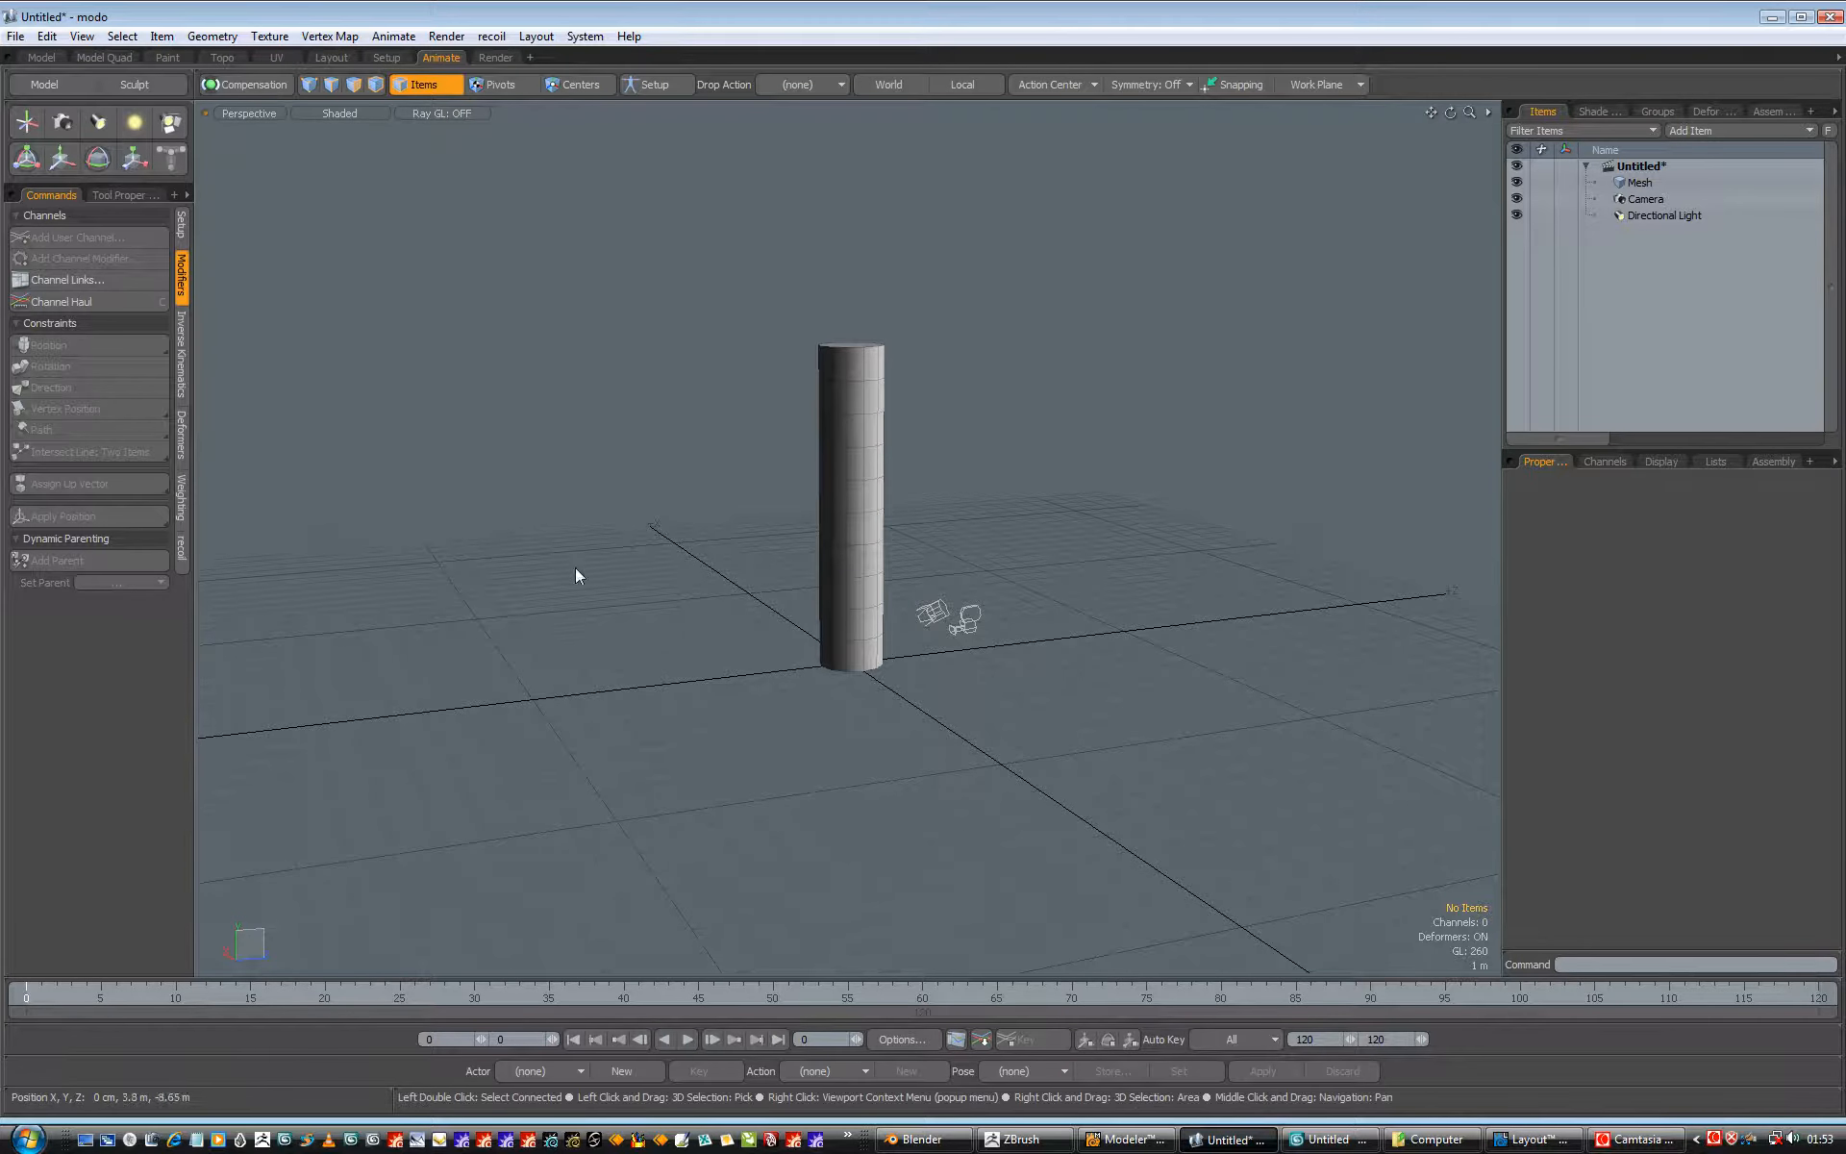
click(100, 56)
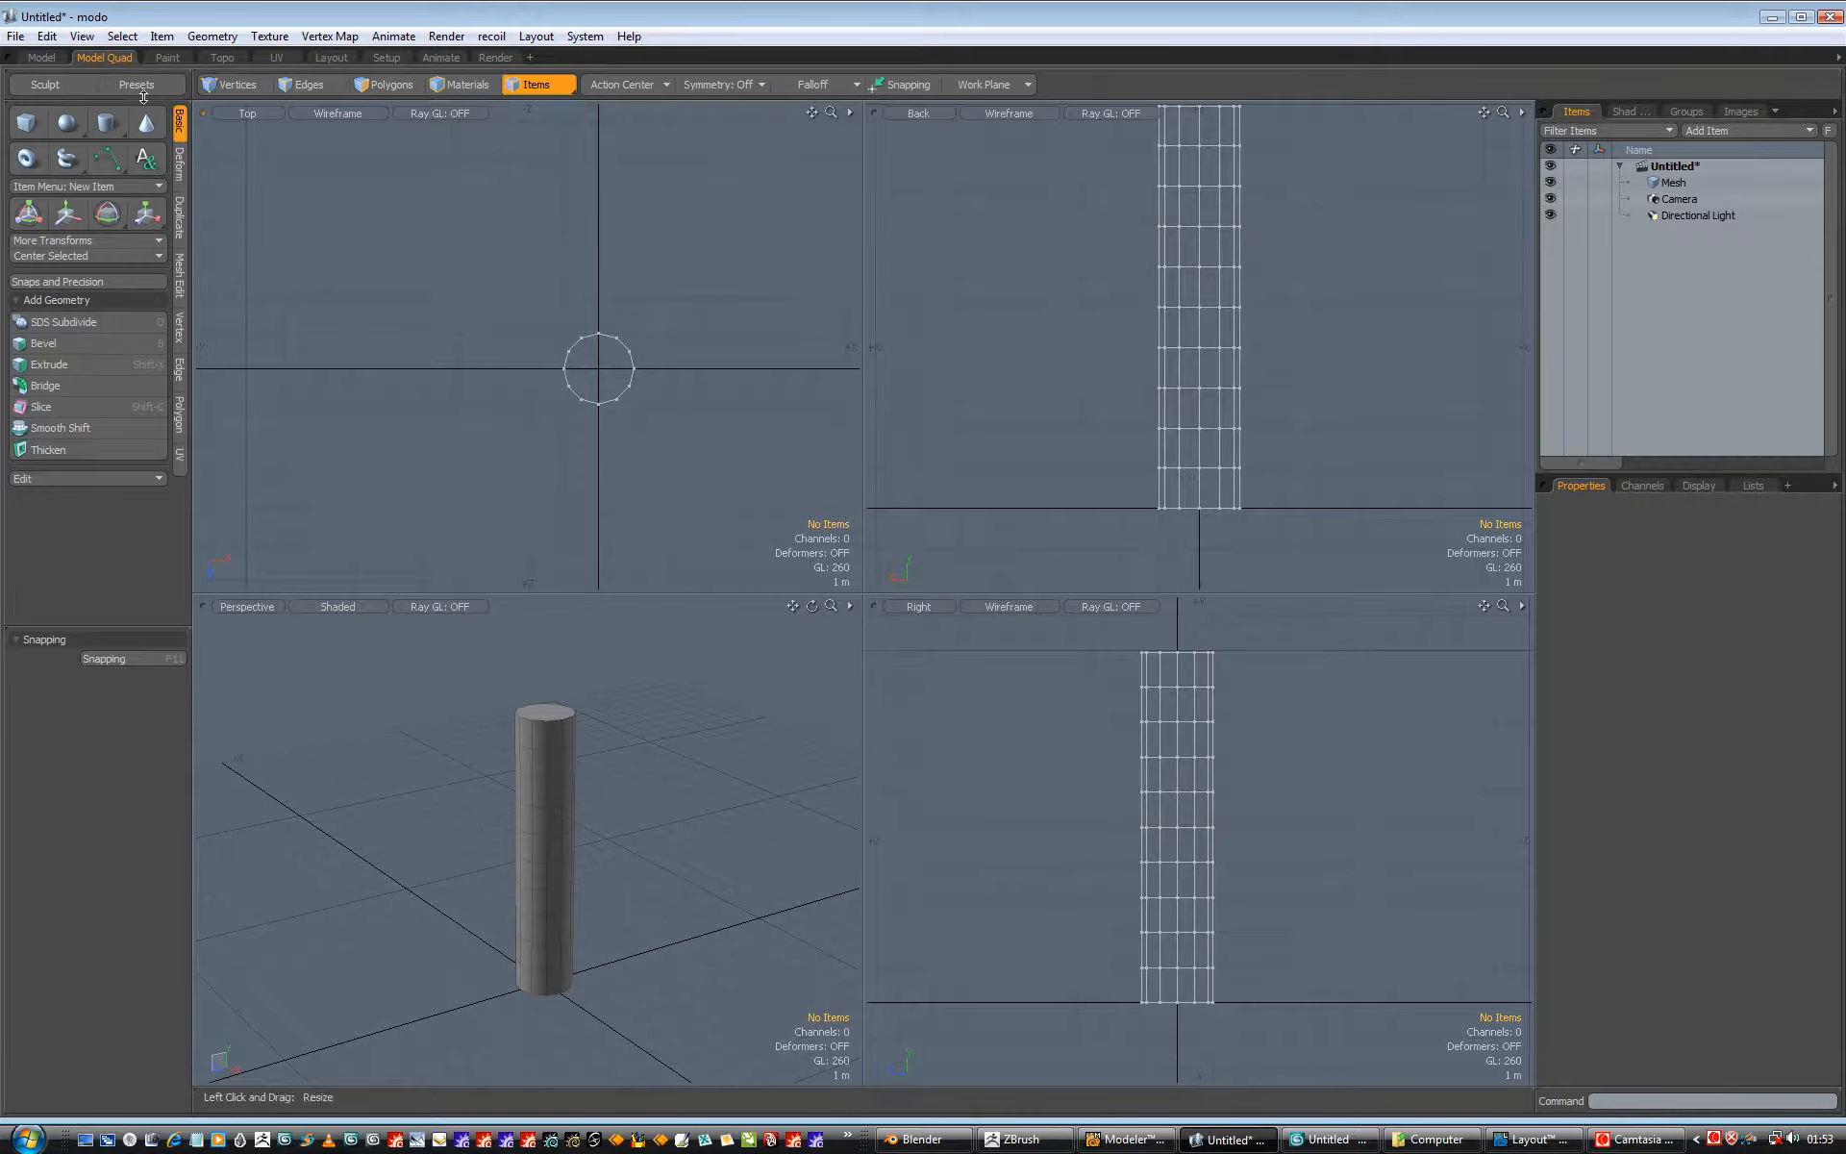
click(440, 58)
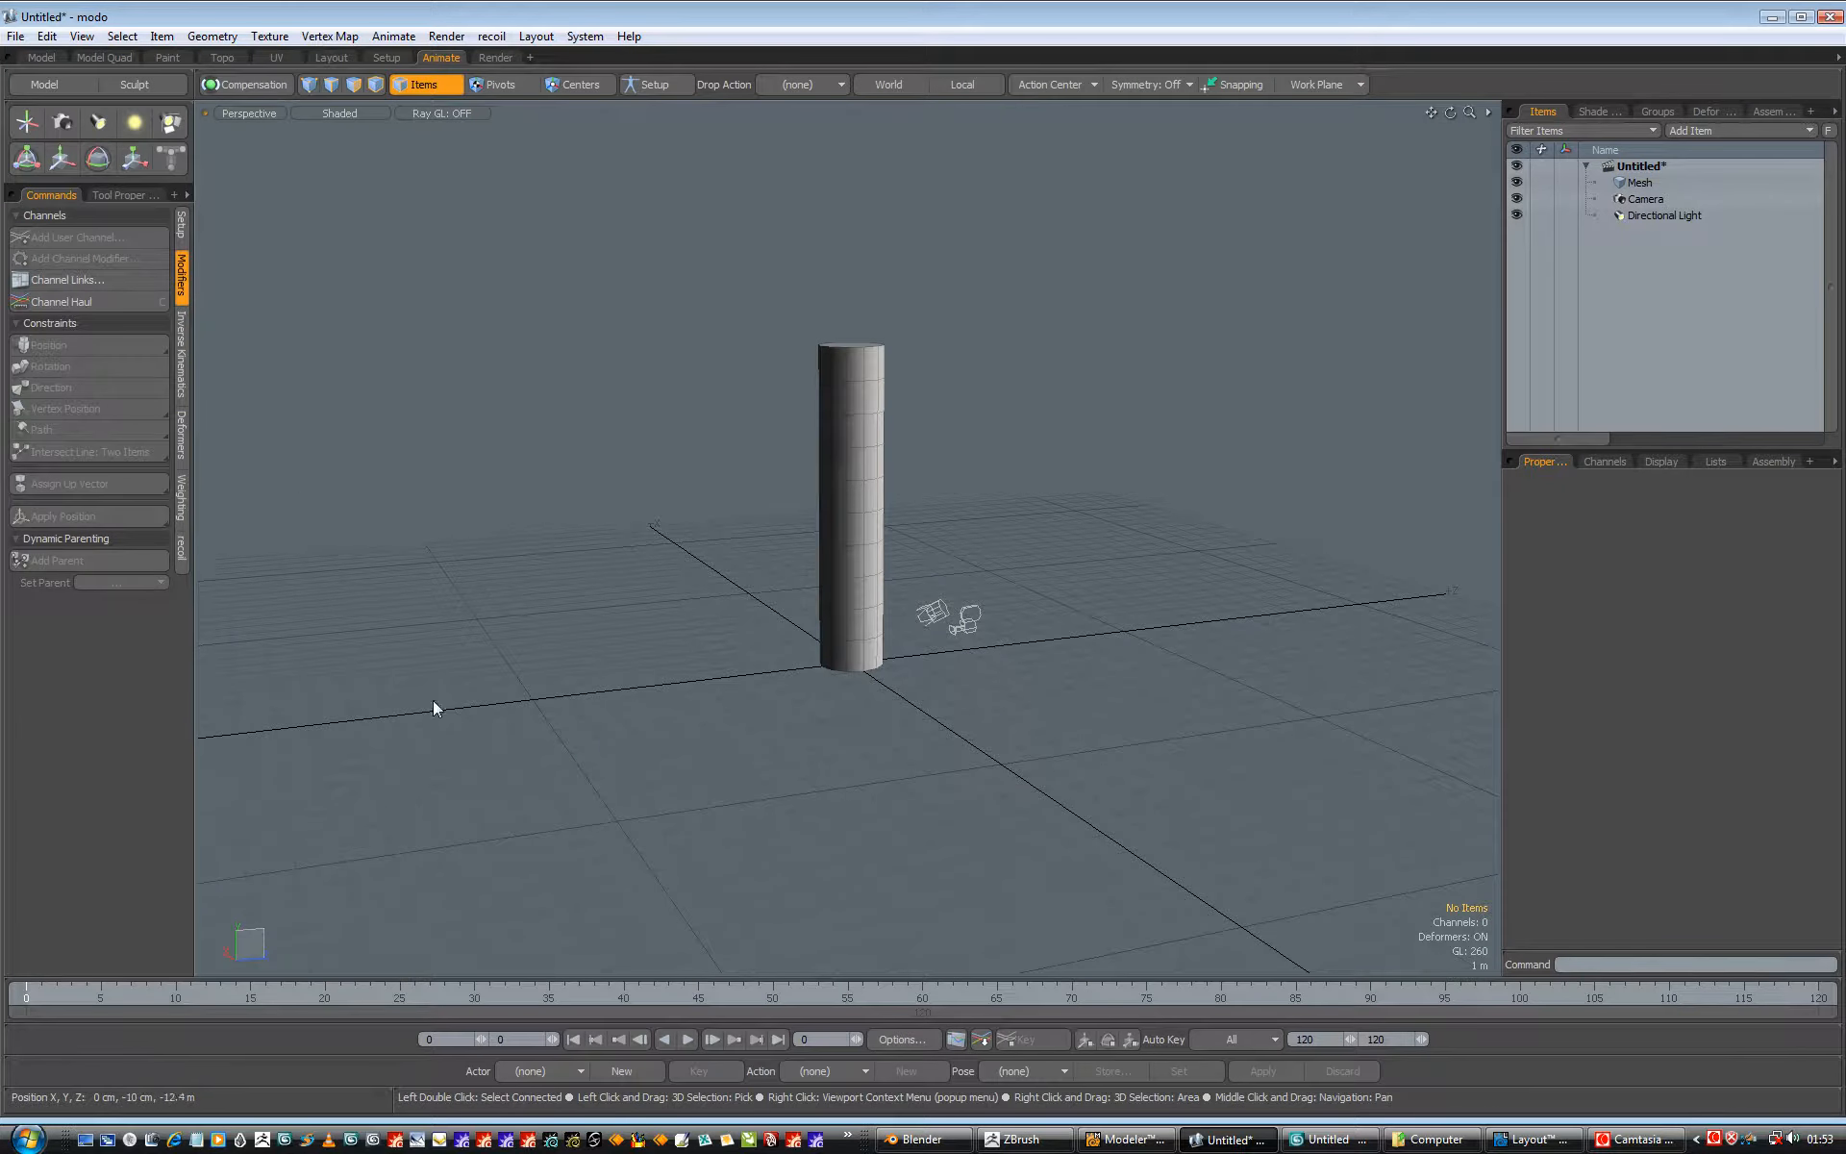
Add a Bend Effector to the cylinder mesh and set its length to about 9.89 m
click(873, 473)
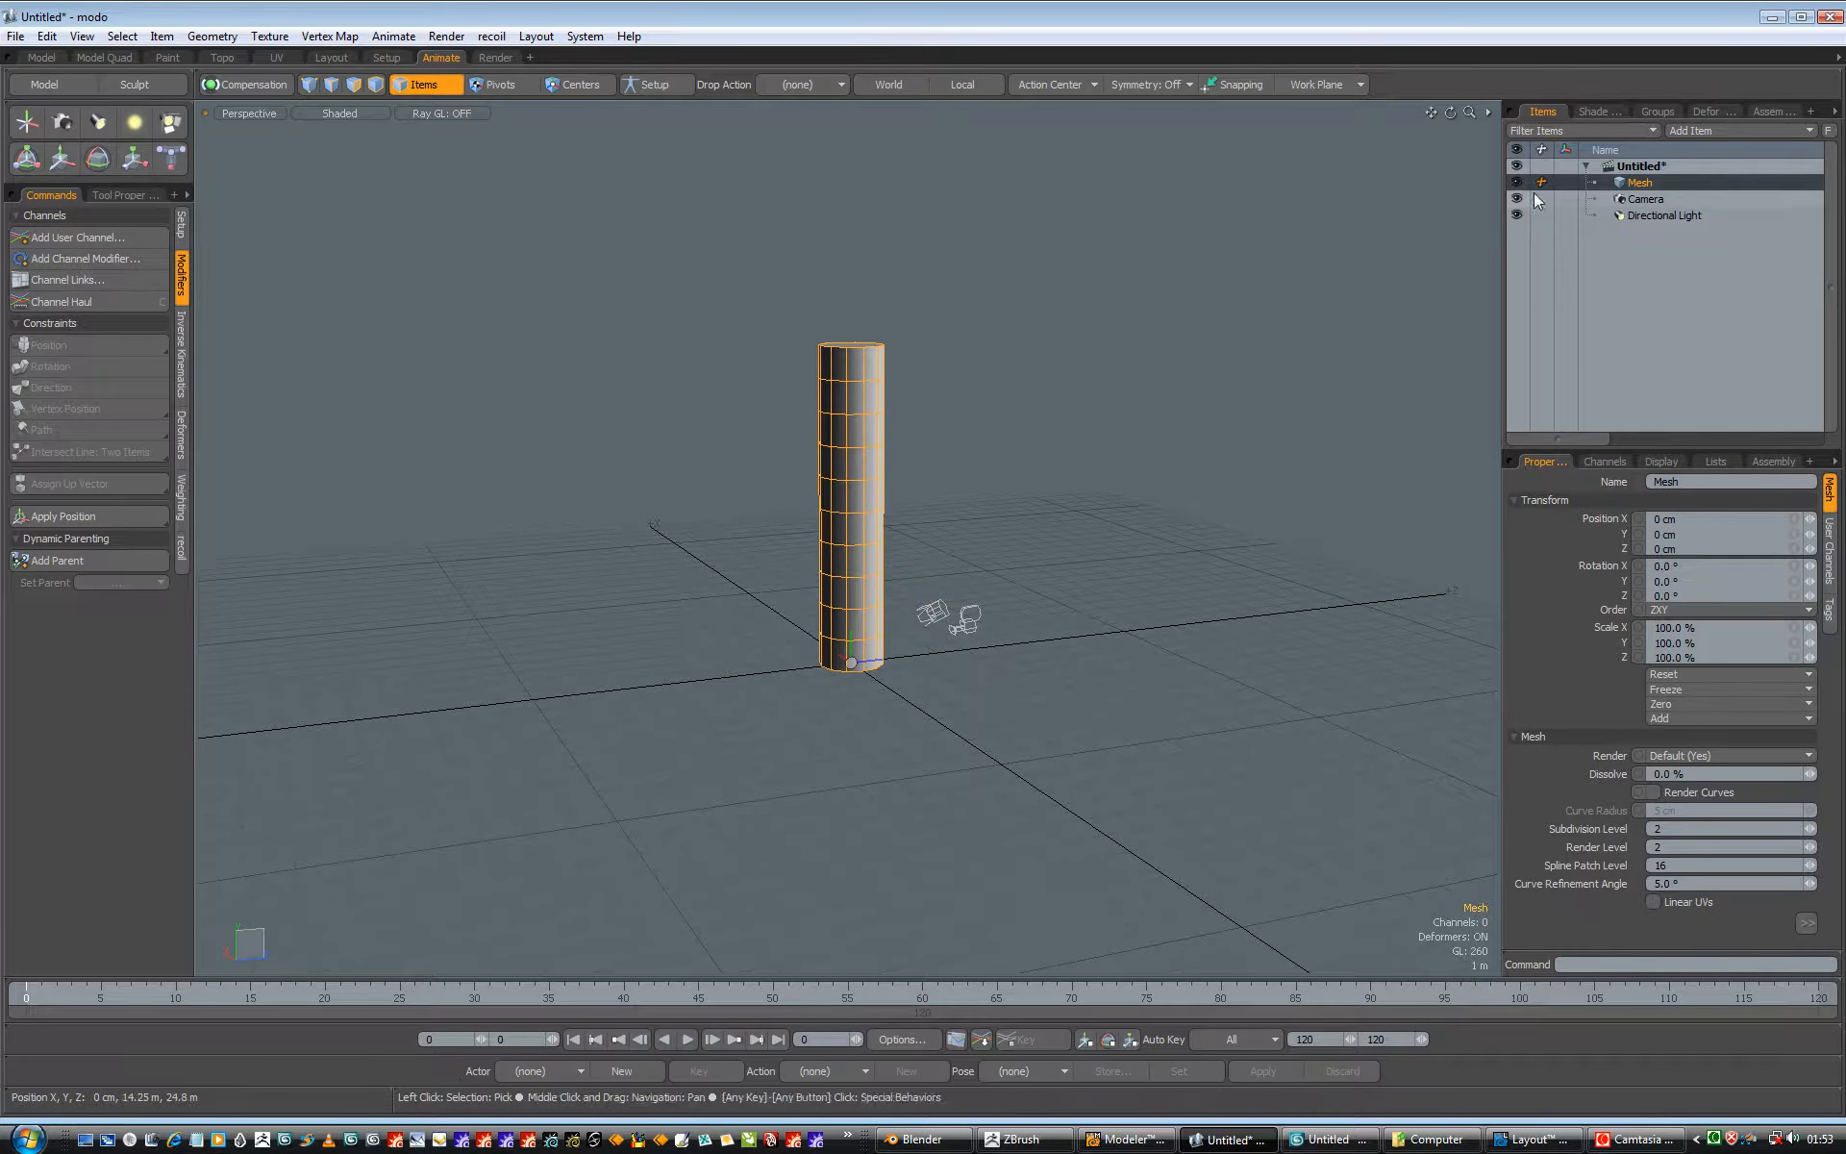
right_click(1655, 183)
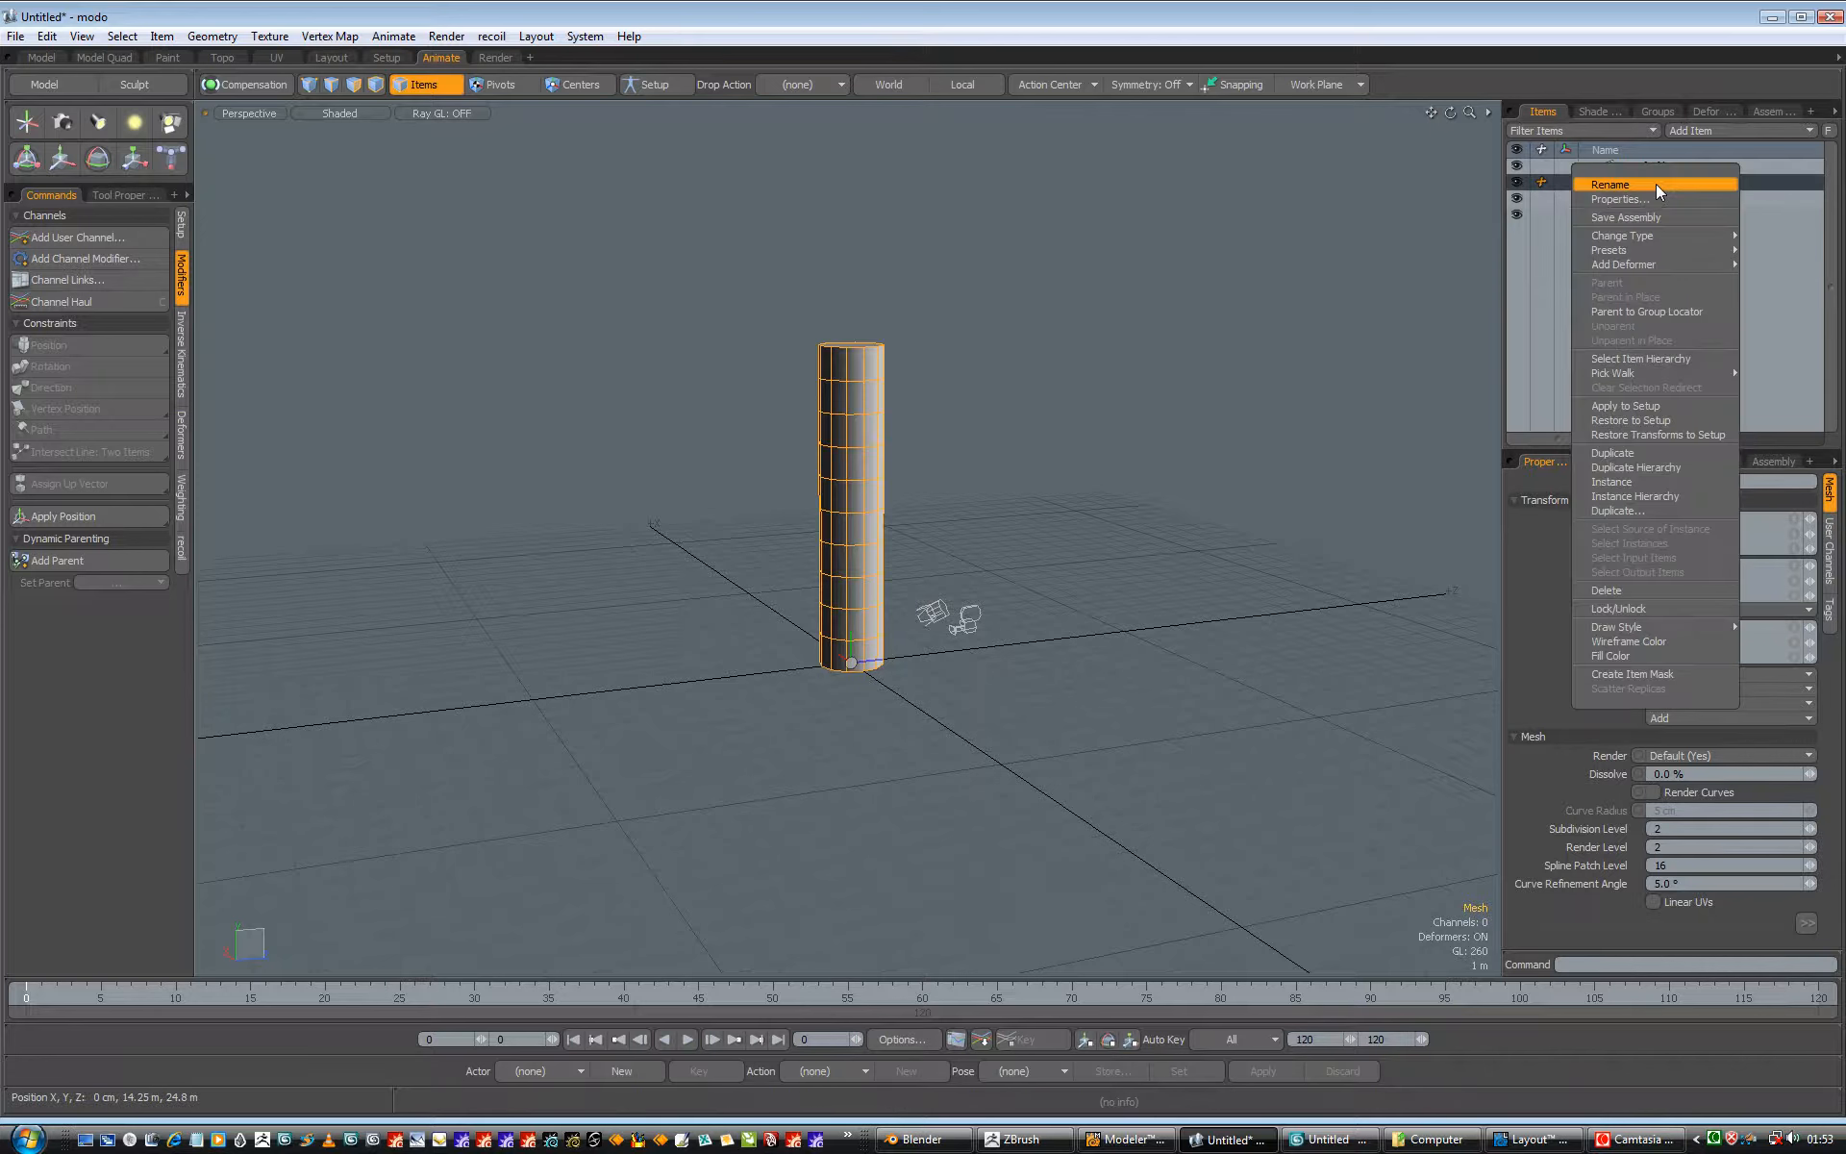
mouse_move(1647, 263)
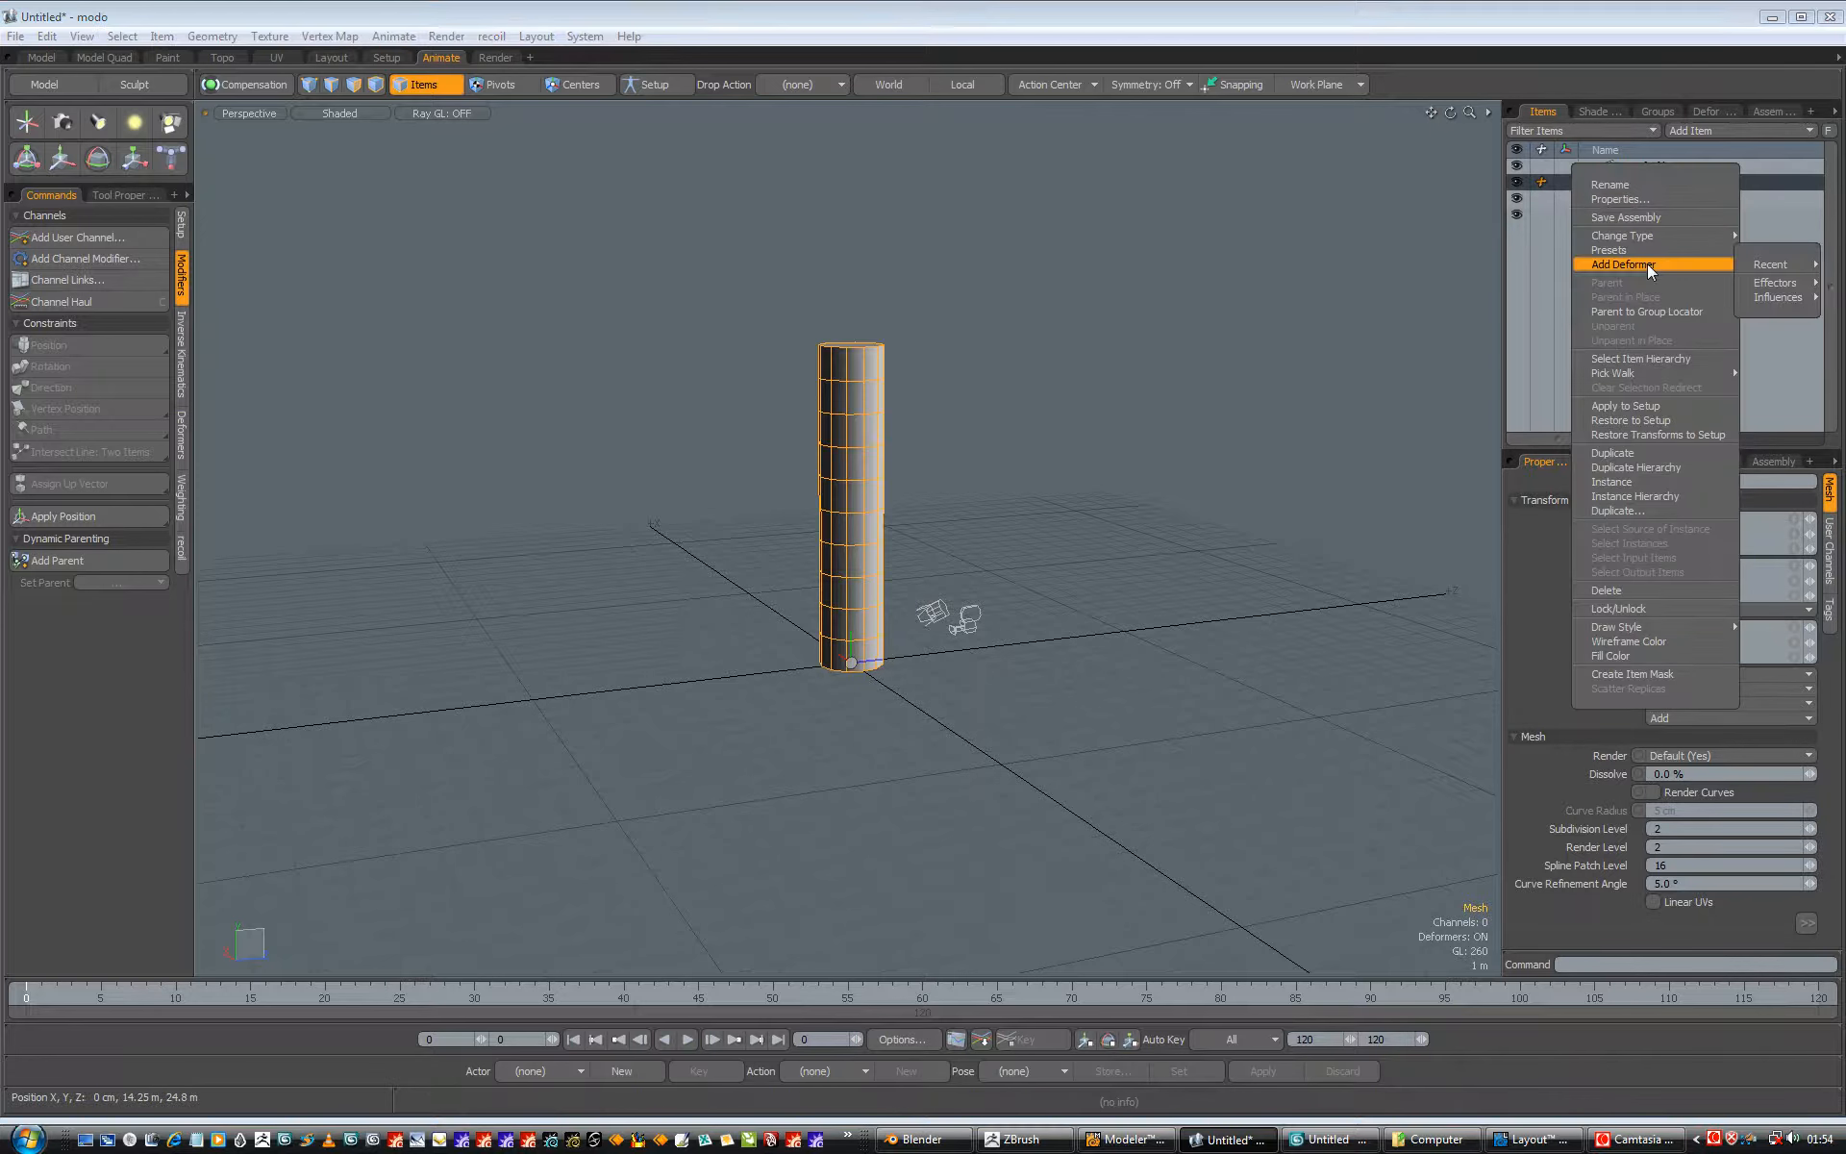
mouse_move(1775, 282)
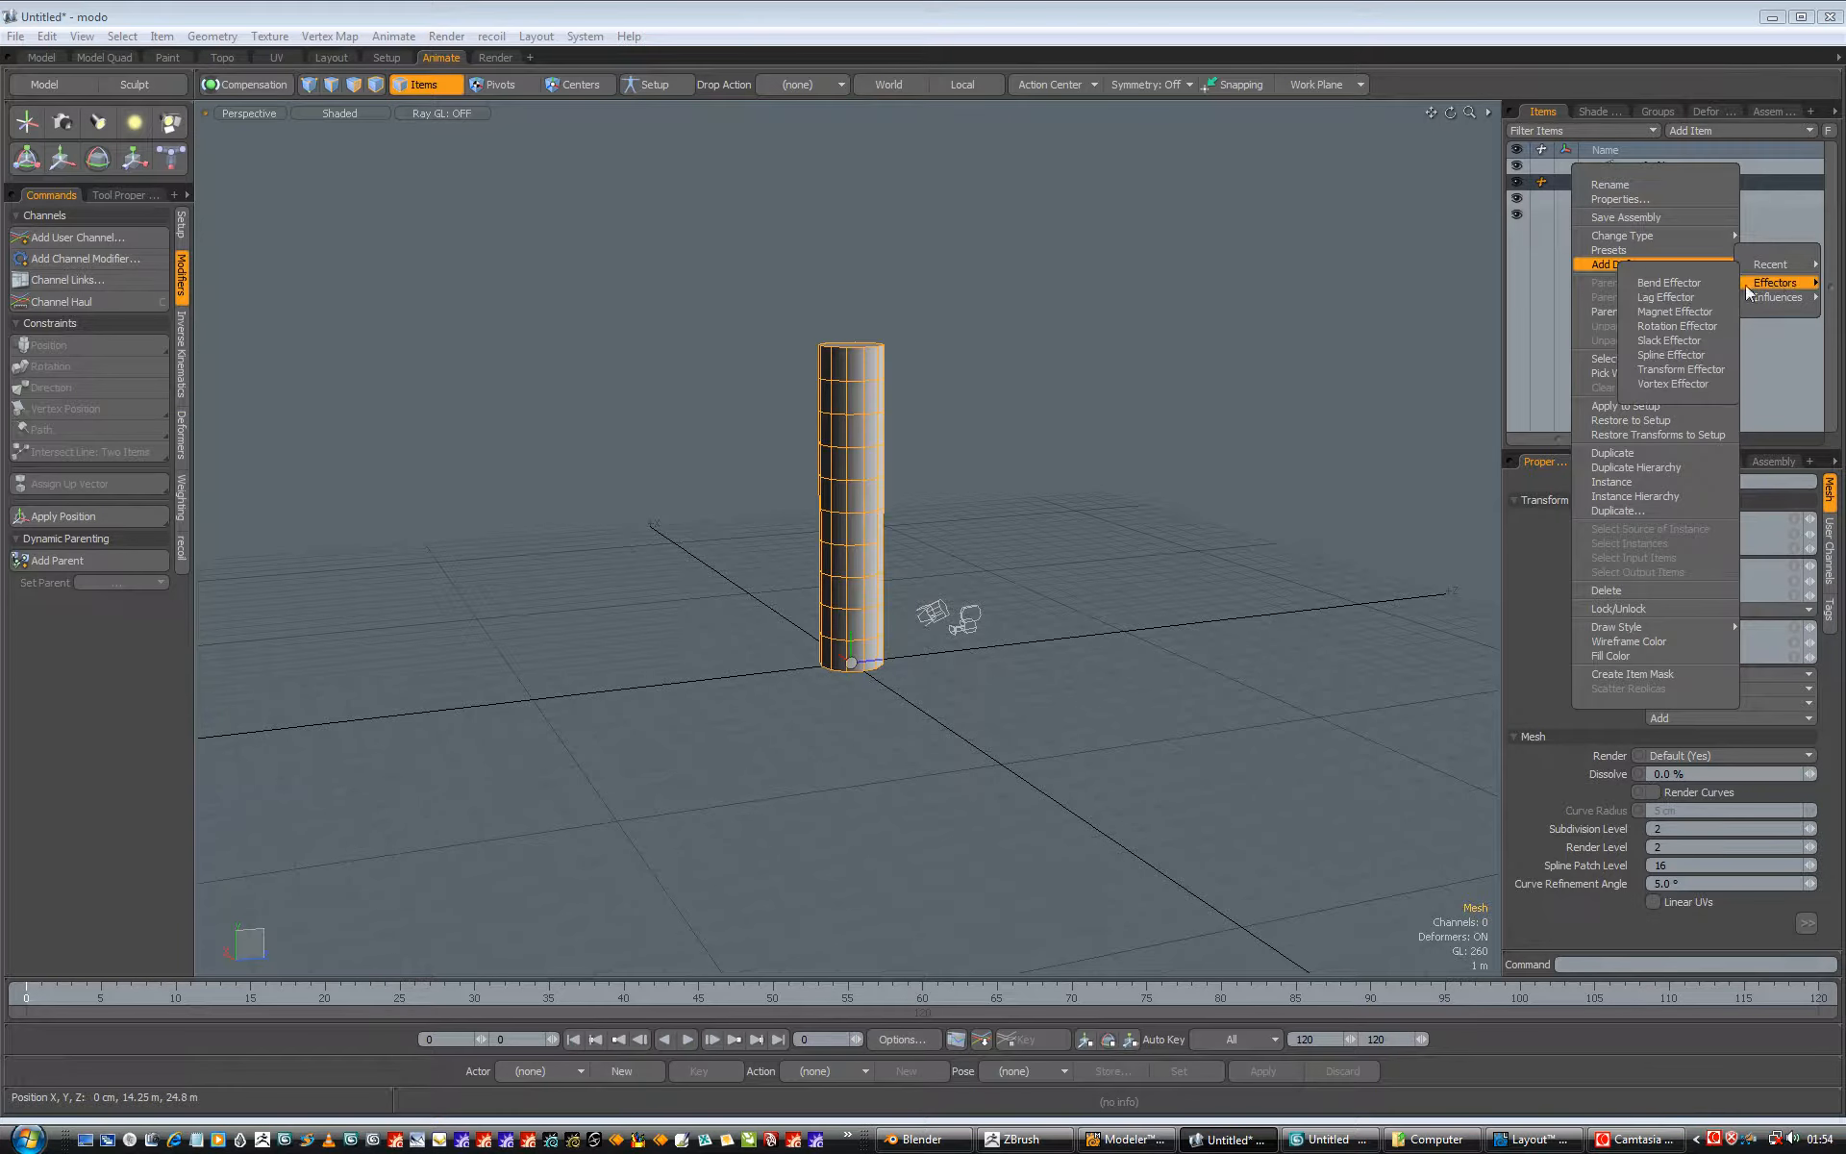
click(1710, 283)
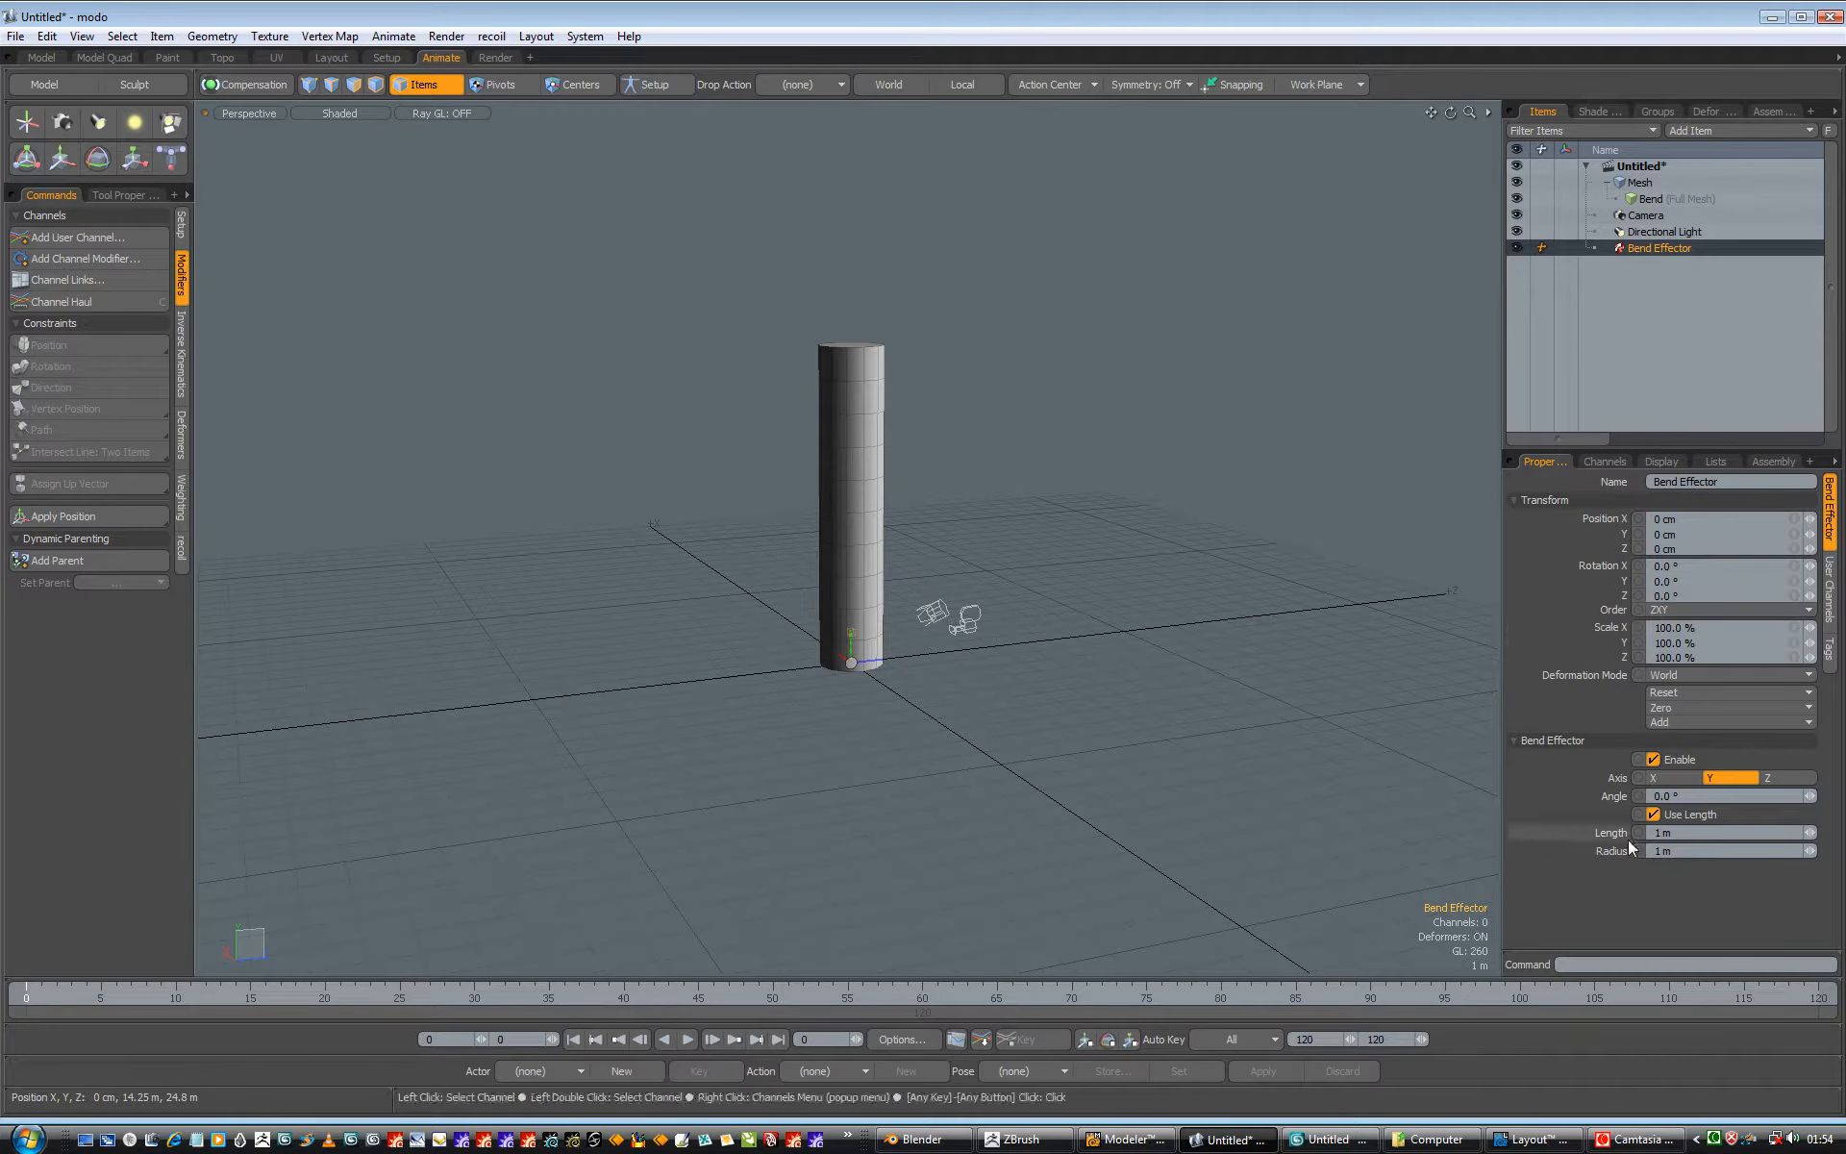
drag(1809, 832, 1845, 832)
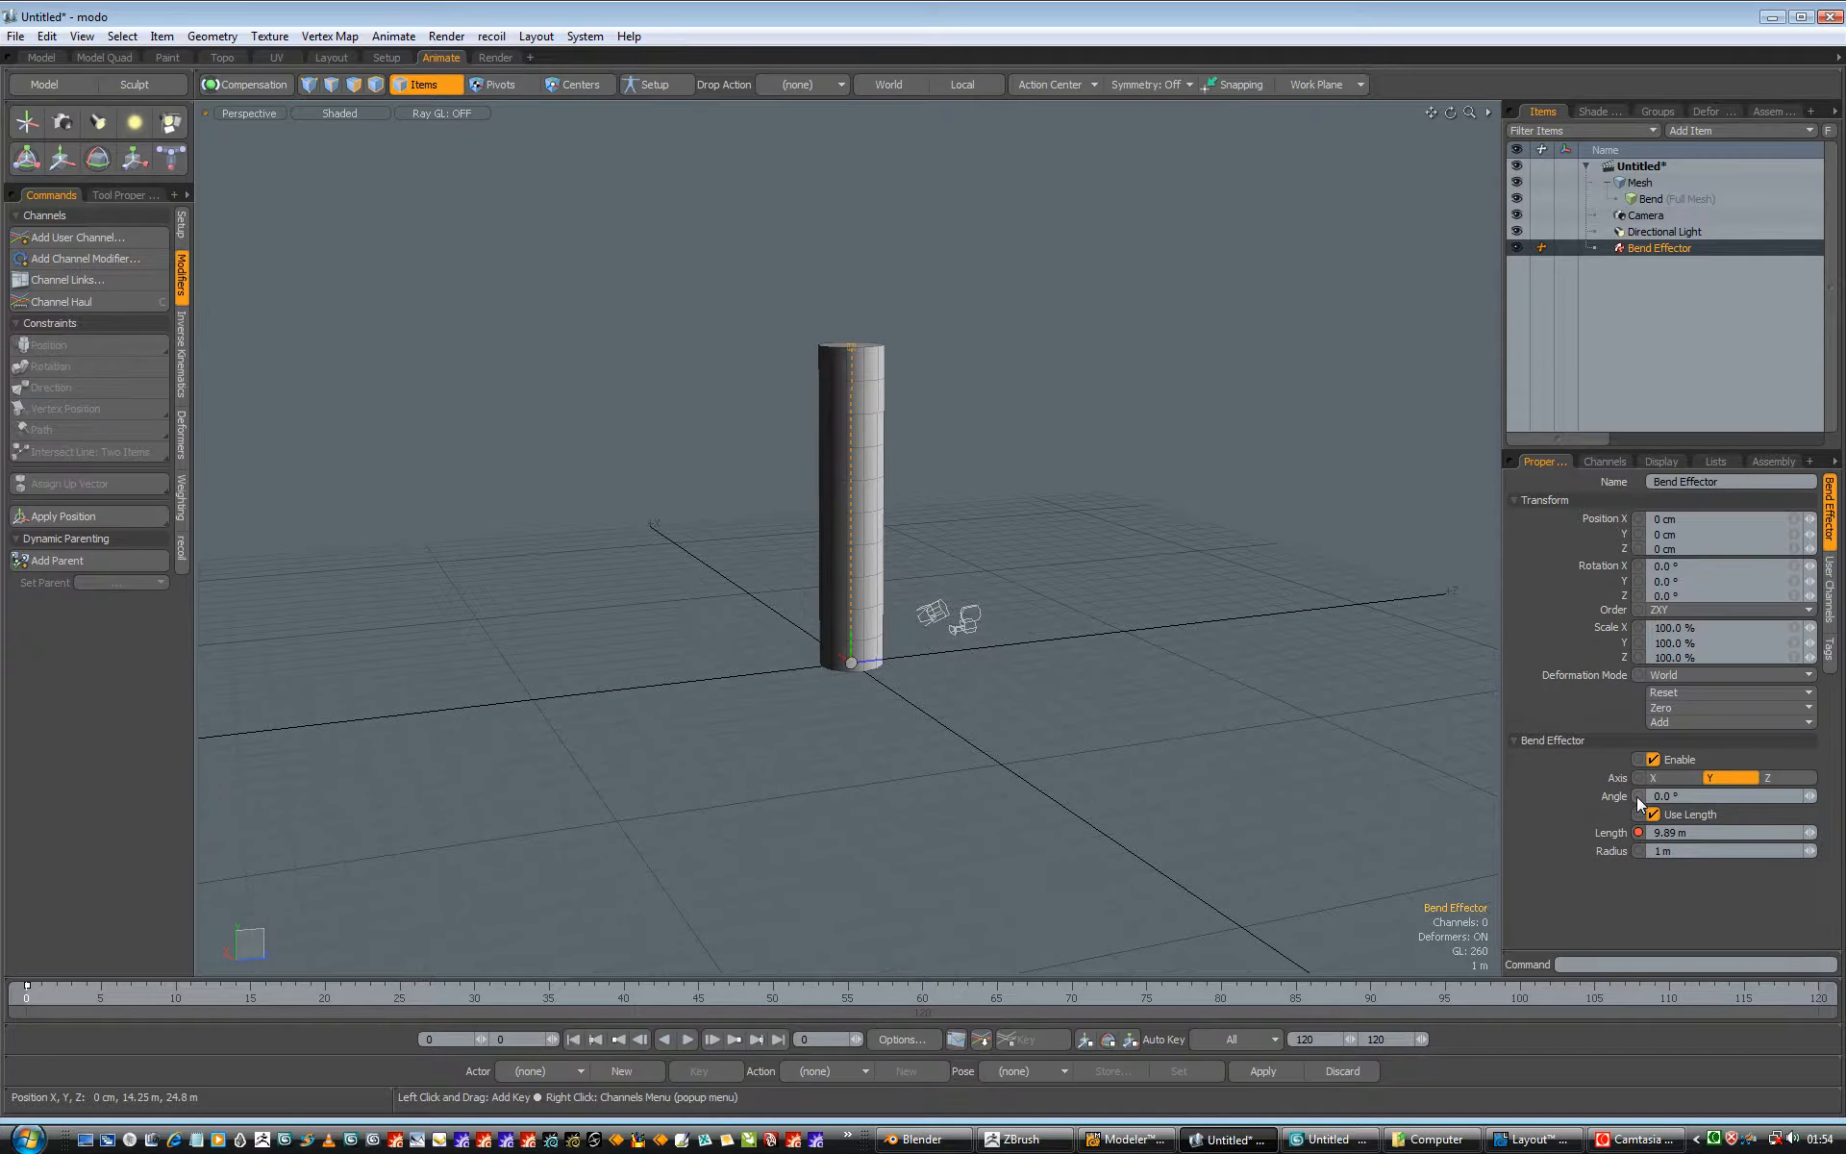
Key the Bend Effector's angle at 0° on frame 0 and apply the pending animation changes
mouse_move(1634, 796)
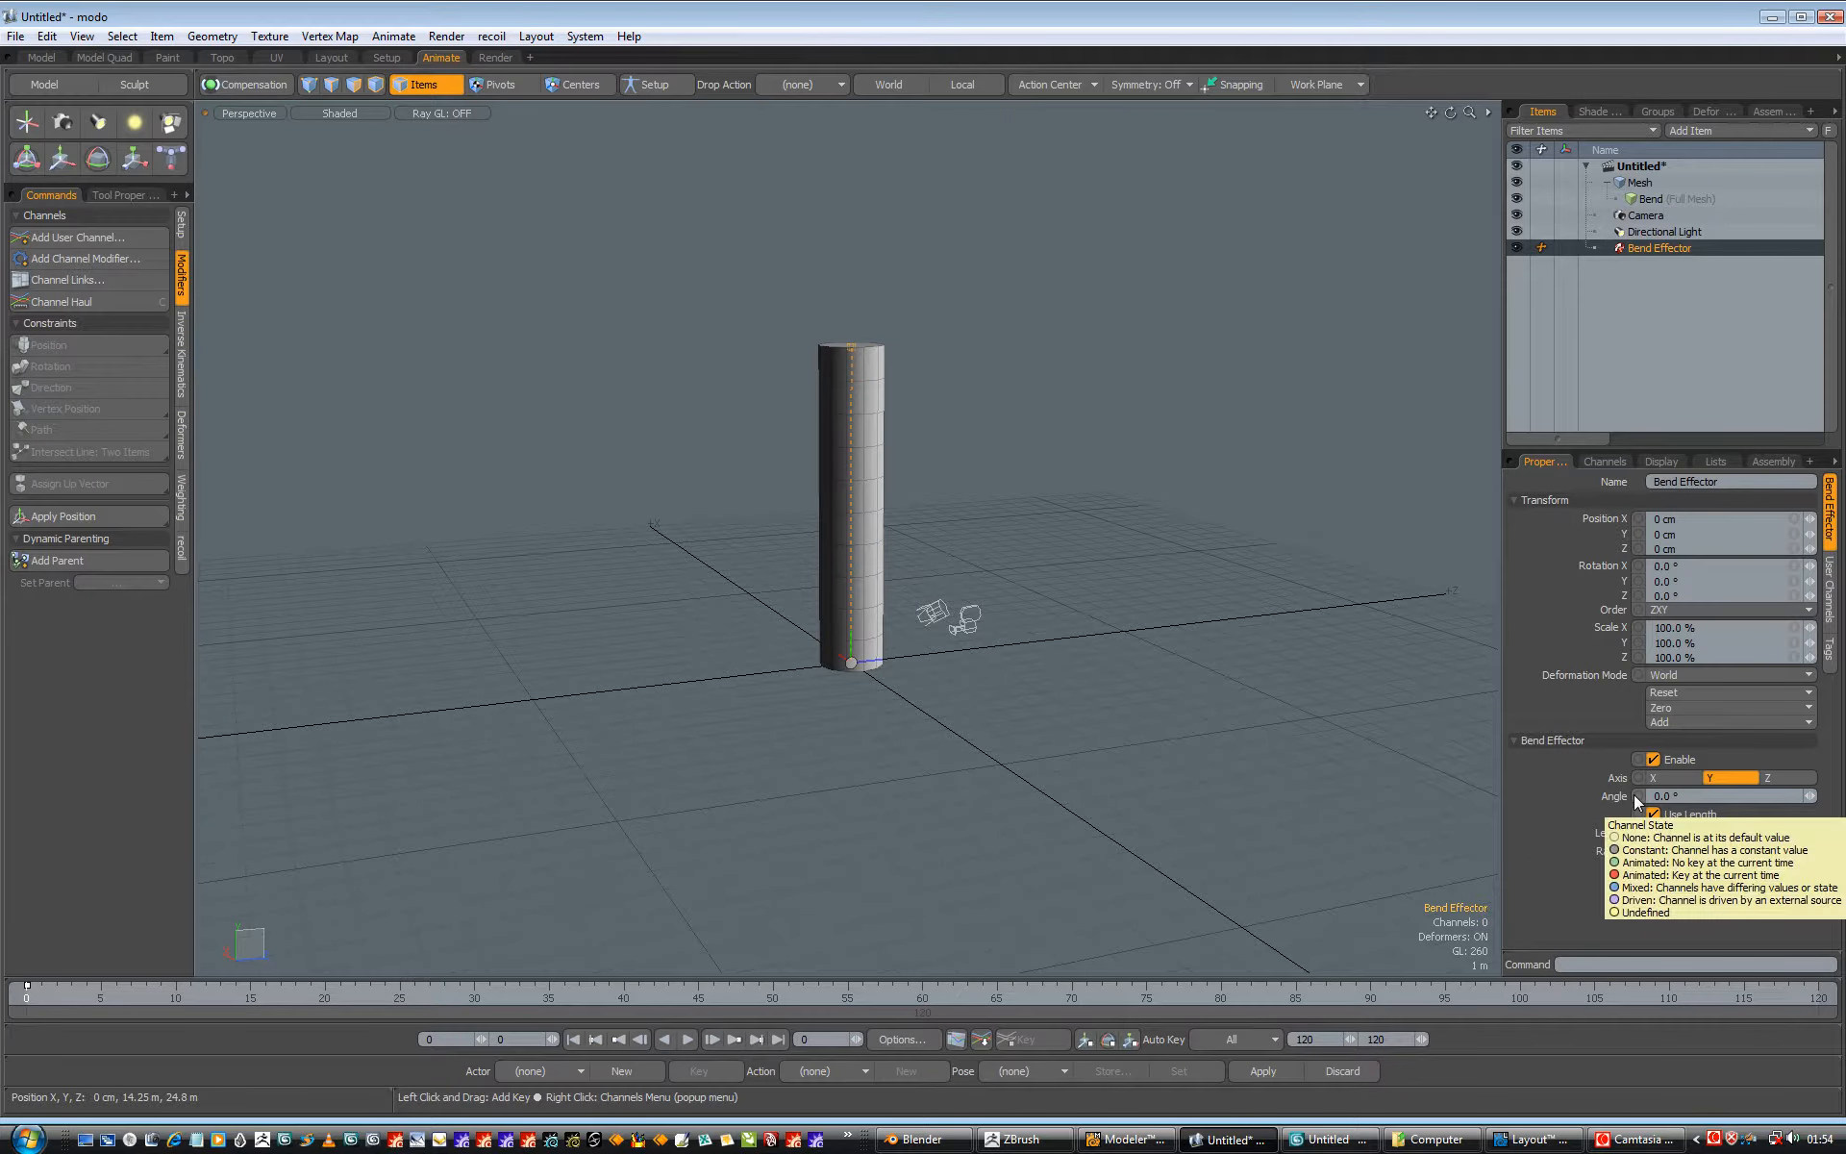
click(1638, 796)
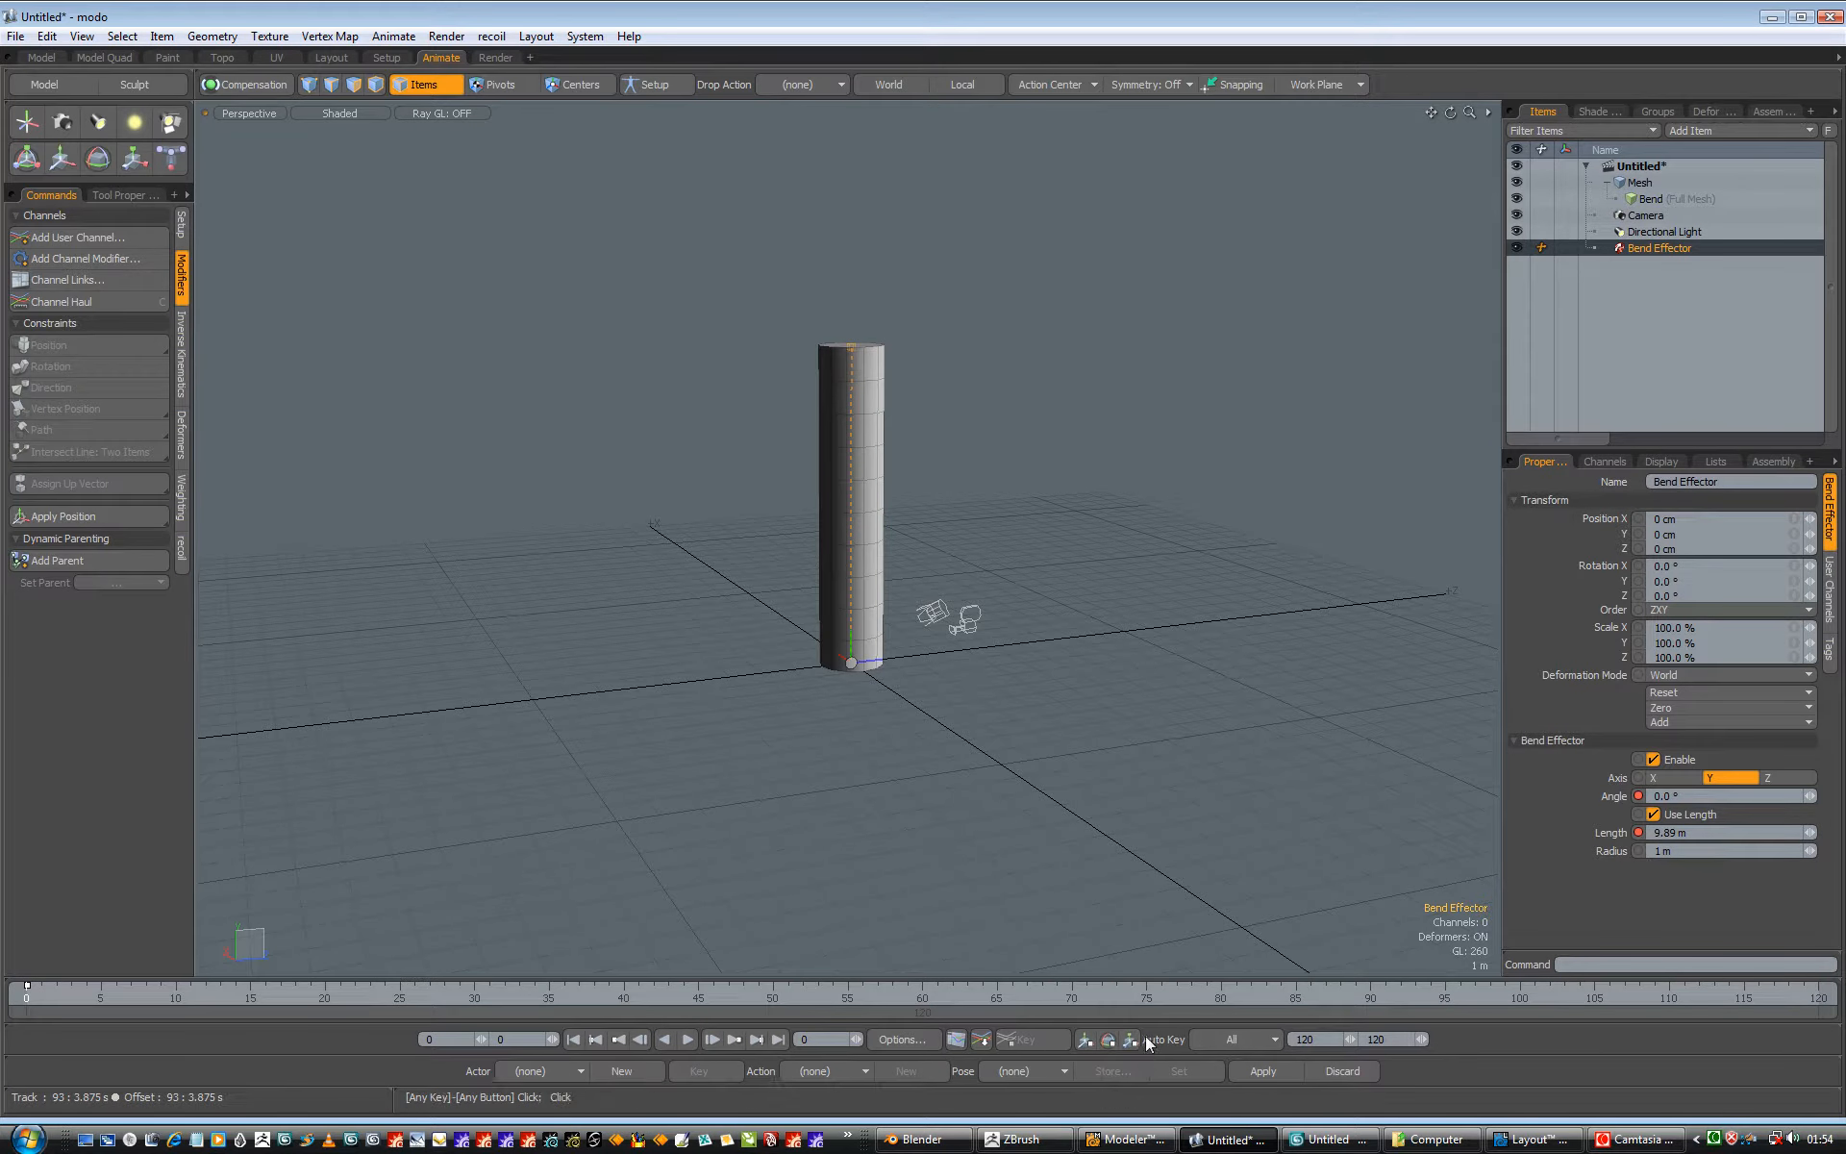
click(1265, 1072)
Key the Bend Effector's angle at -180° on frame 30 and scrub the timeline to preview the bend
click(150, 993)
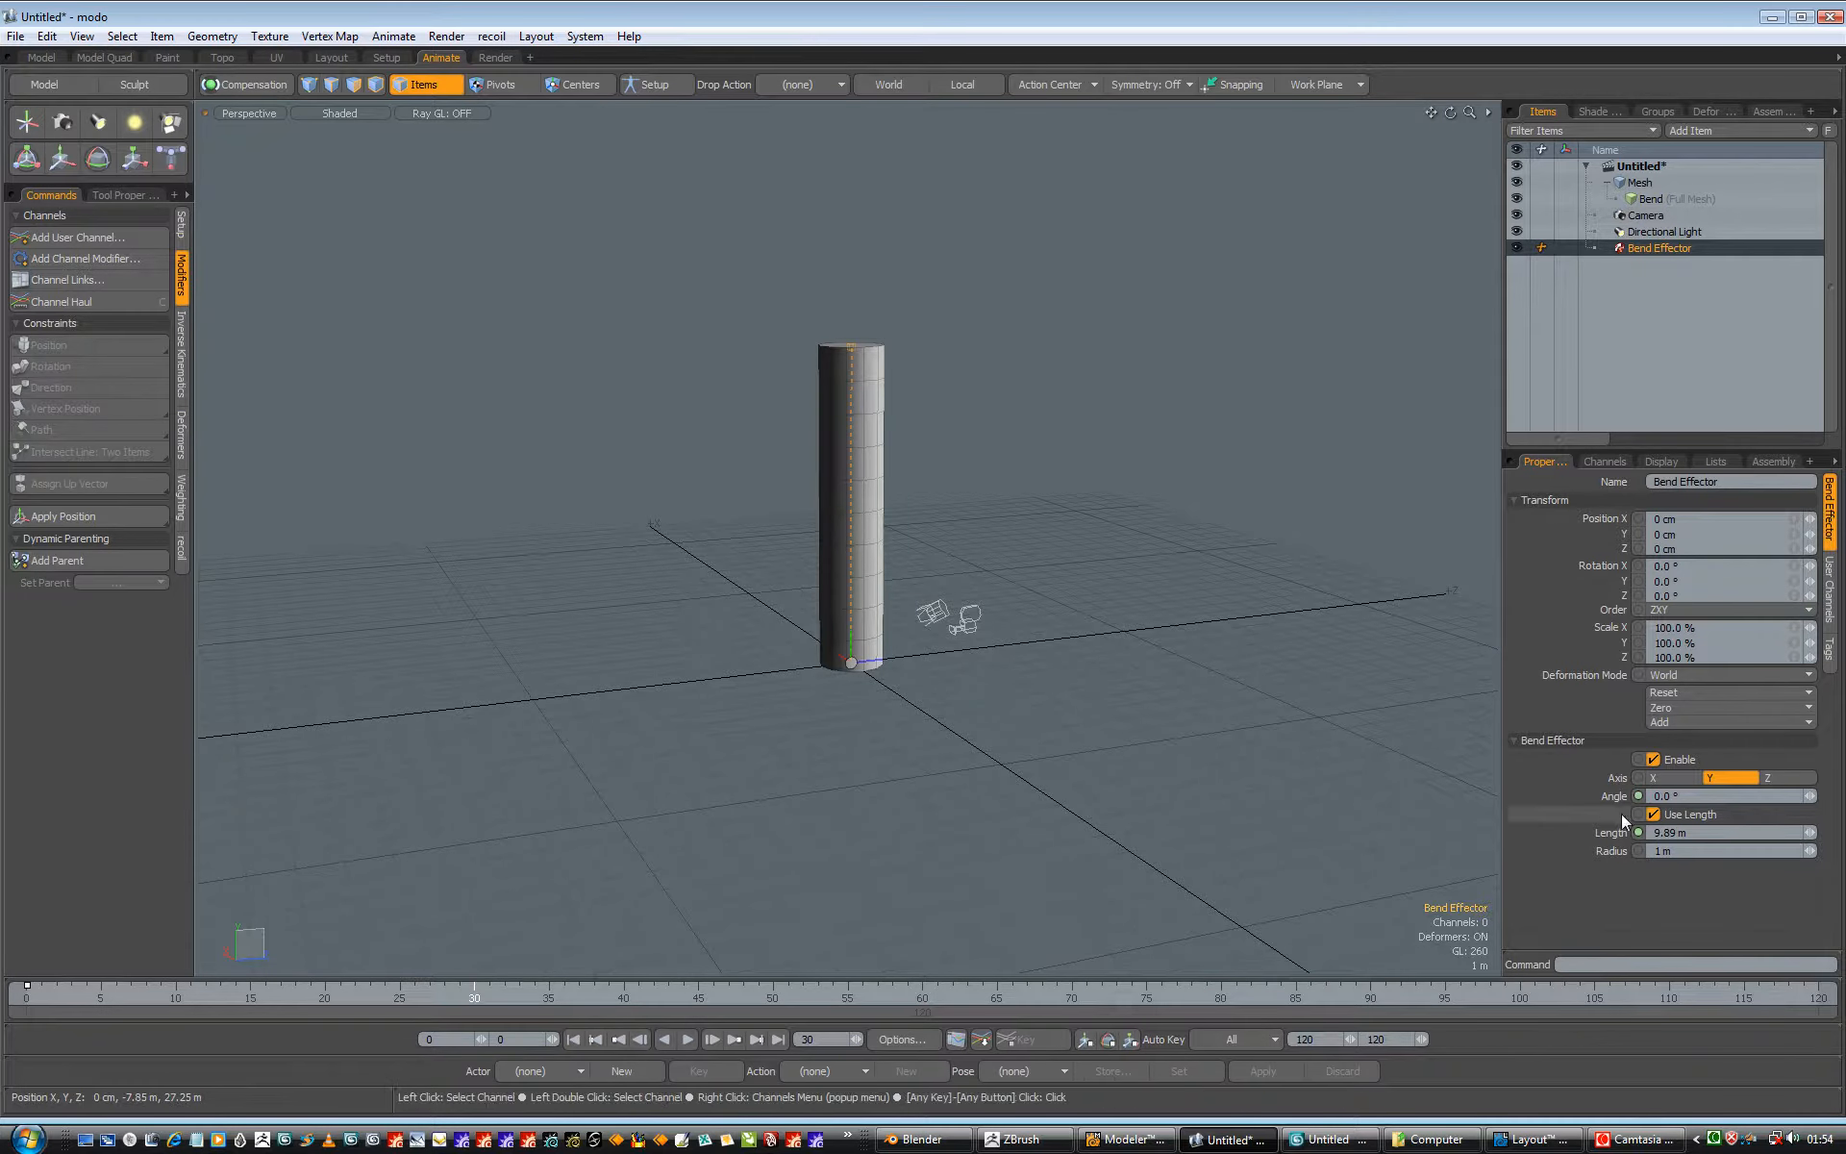
click(1638, 796)
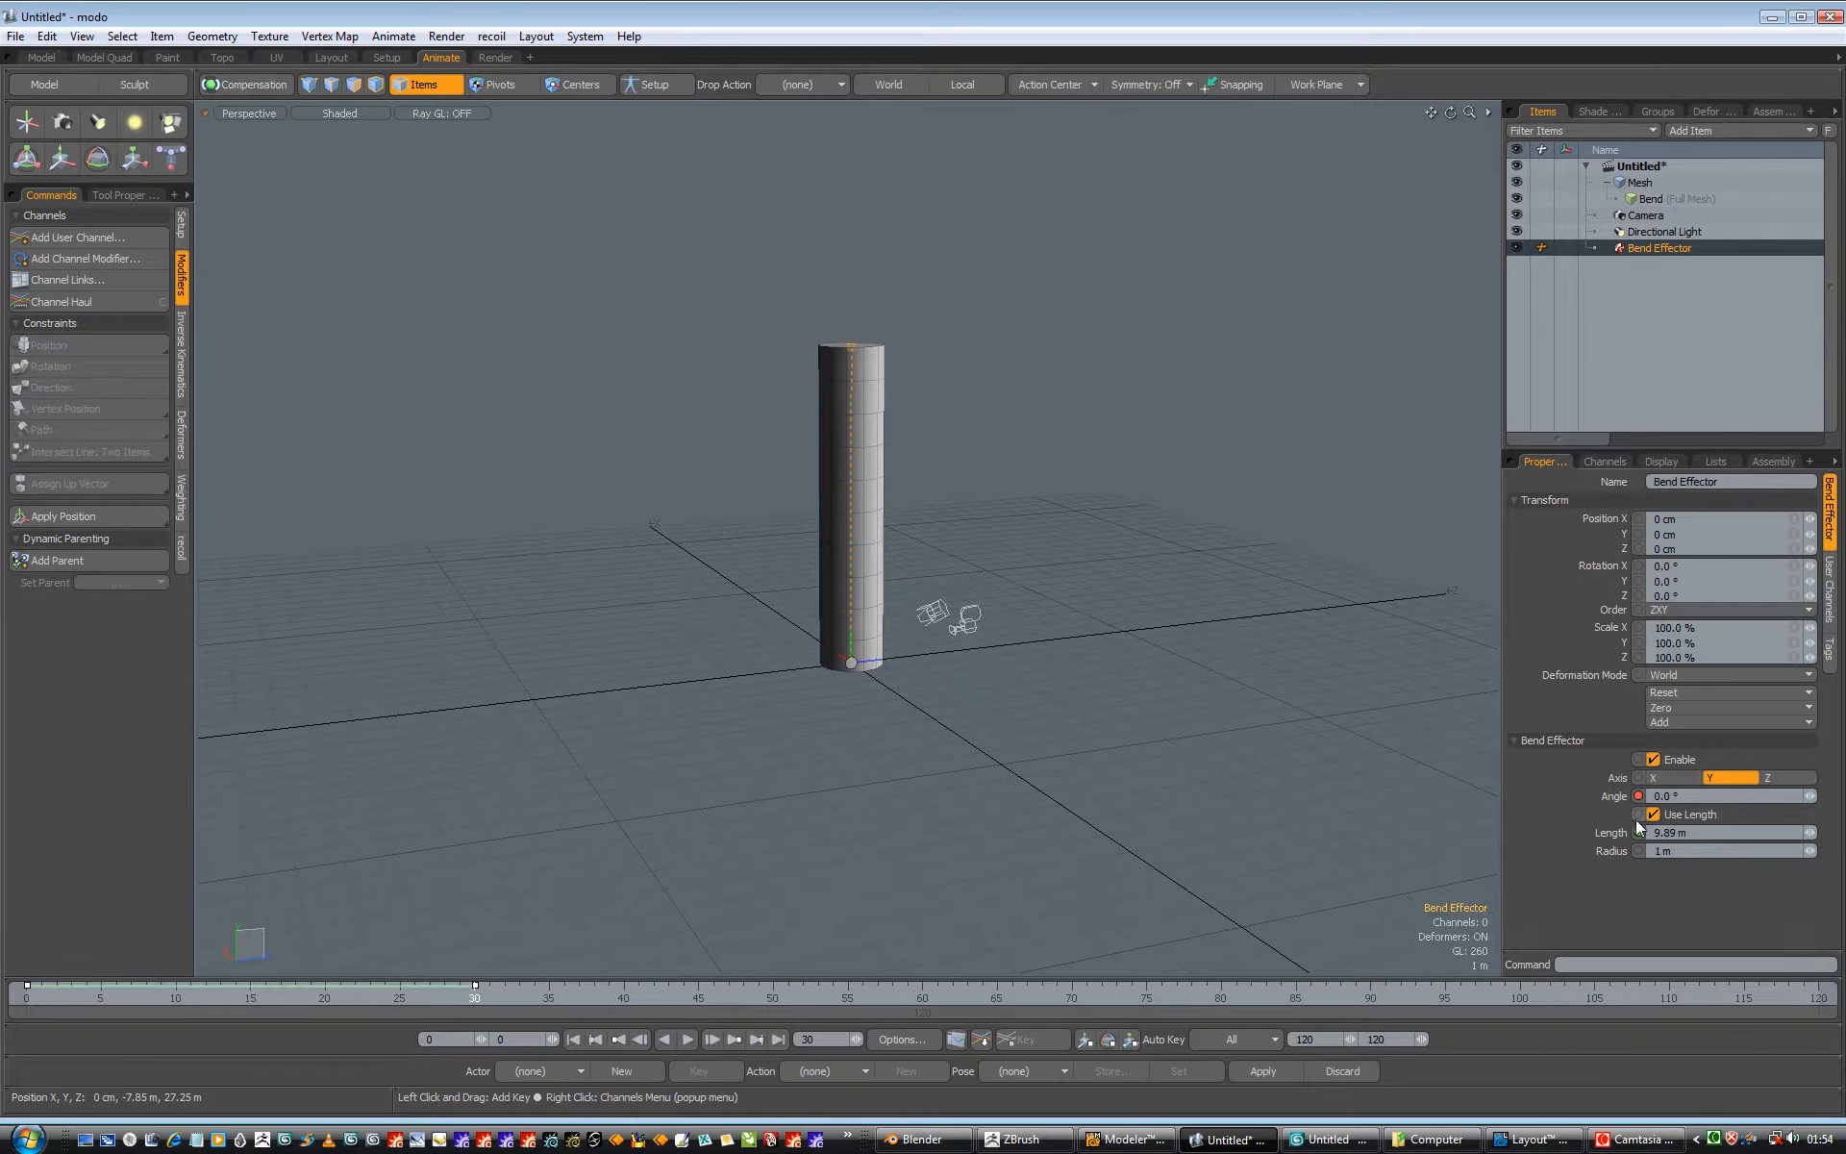
drag(1809, 796, 1671, 808)
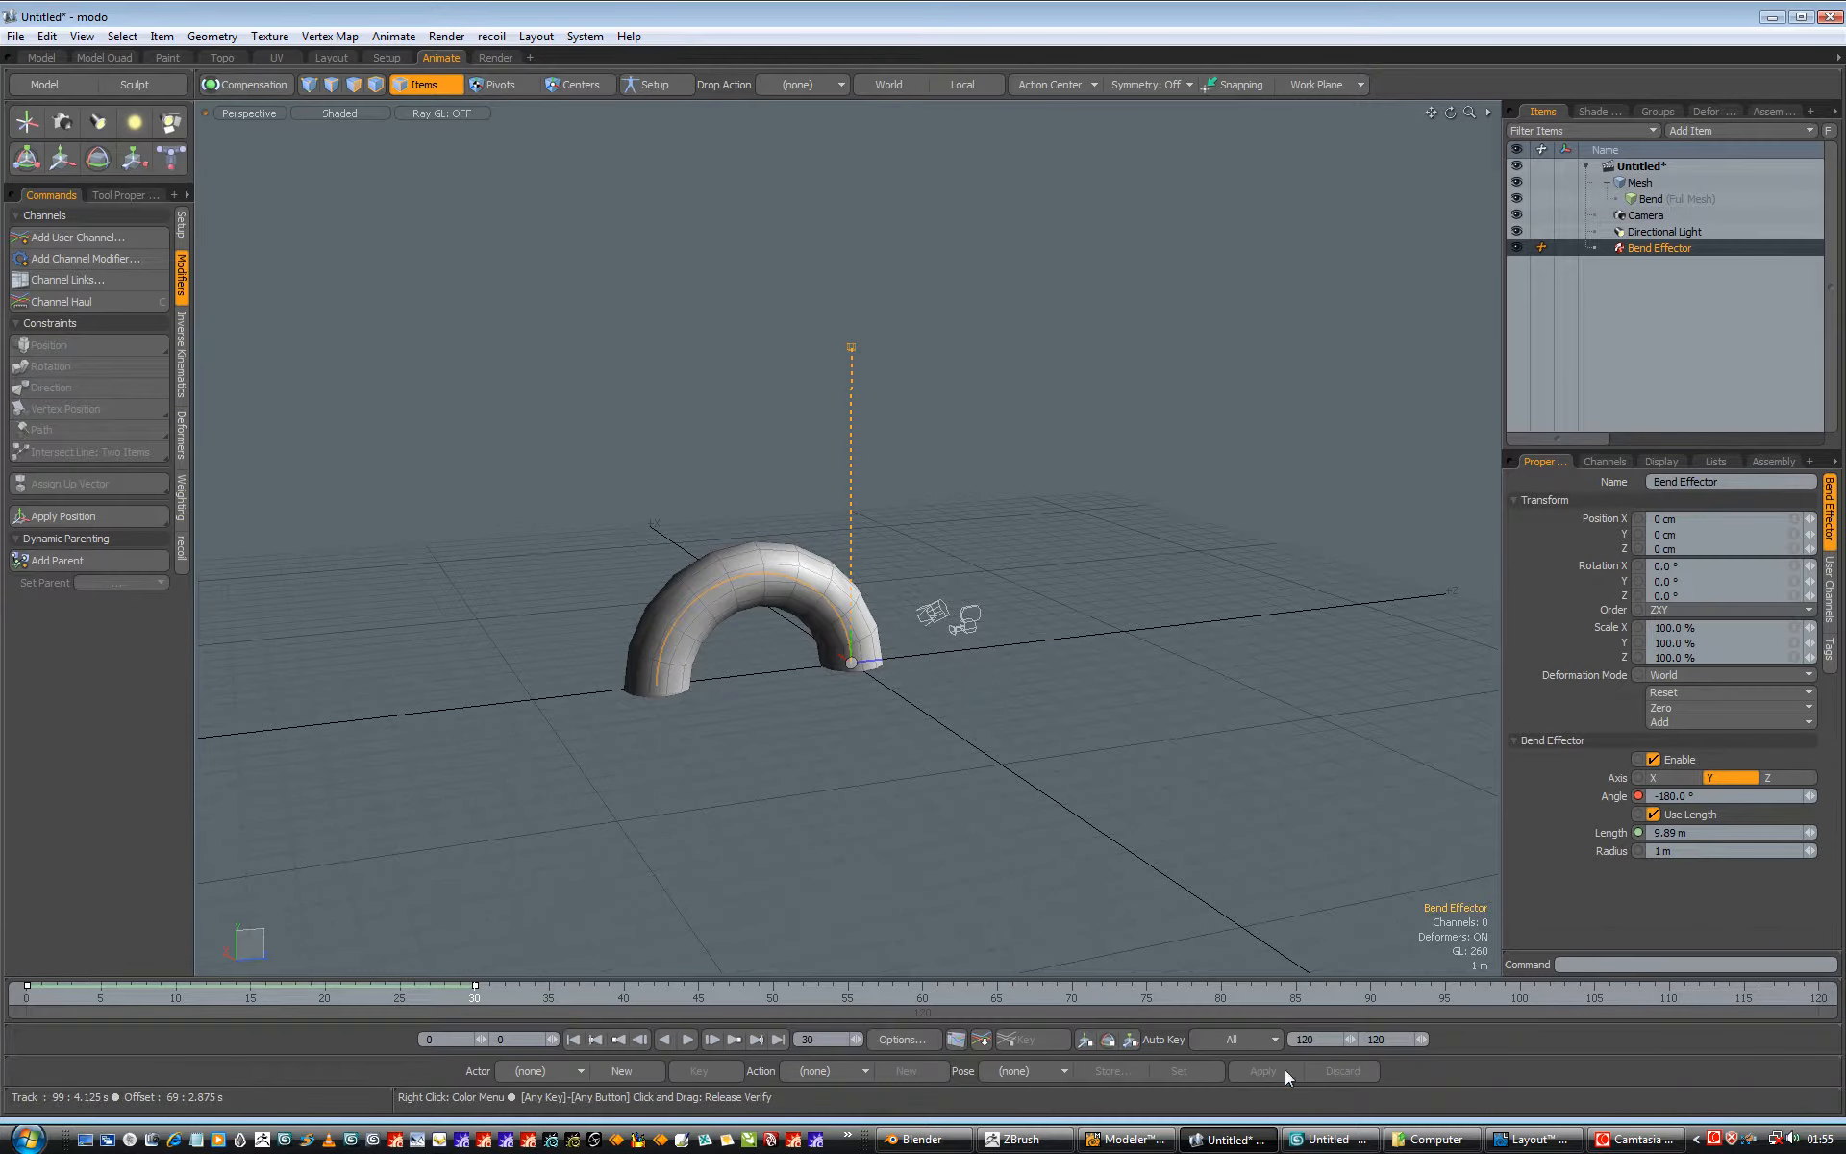
drag(442, 990, 498, 978)
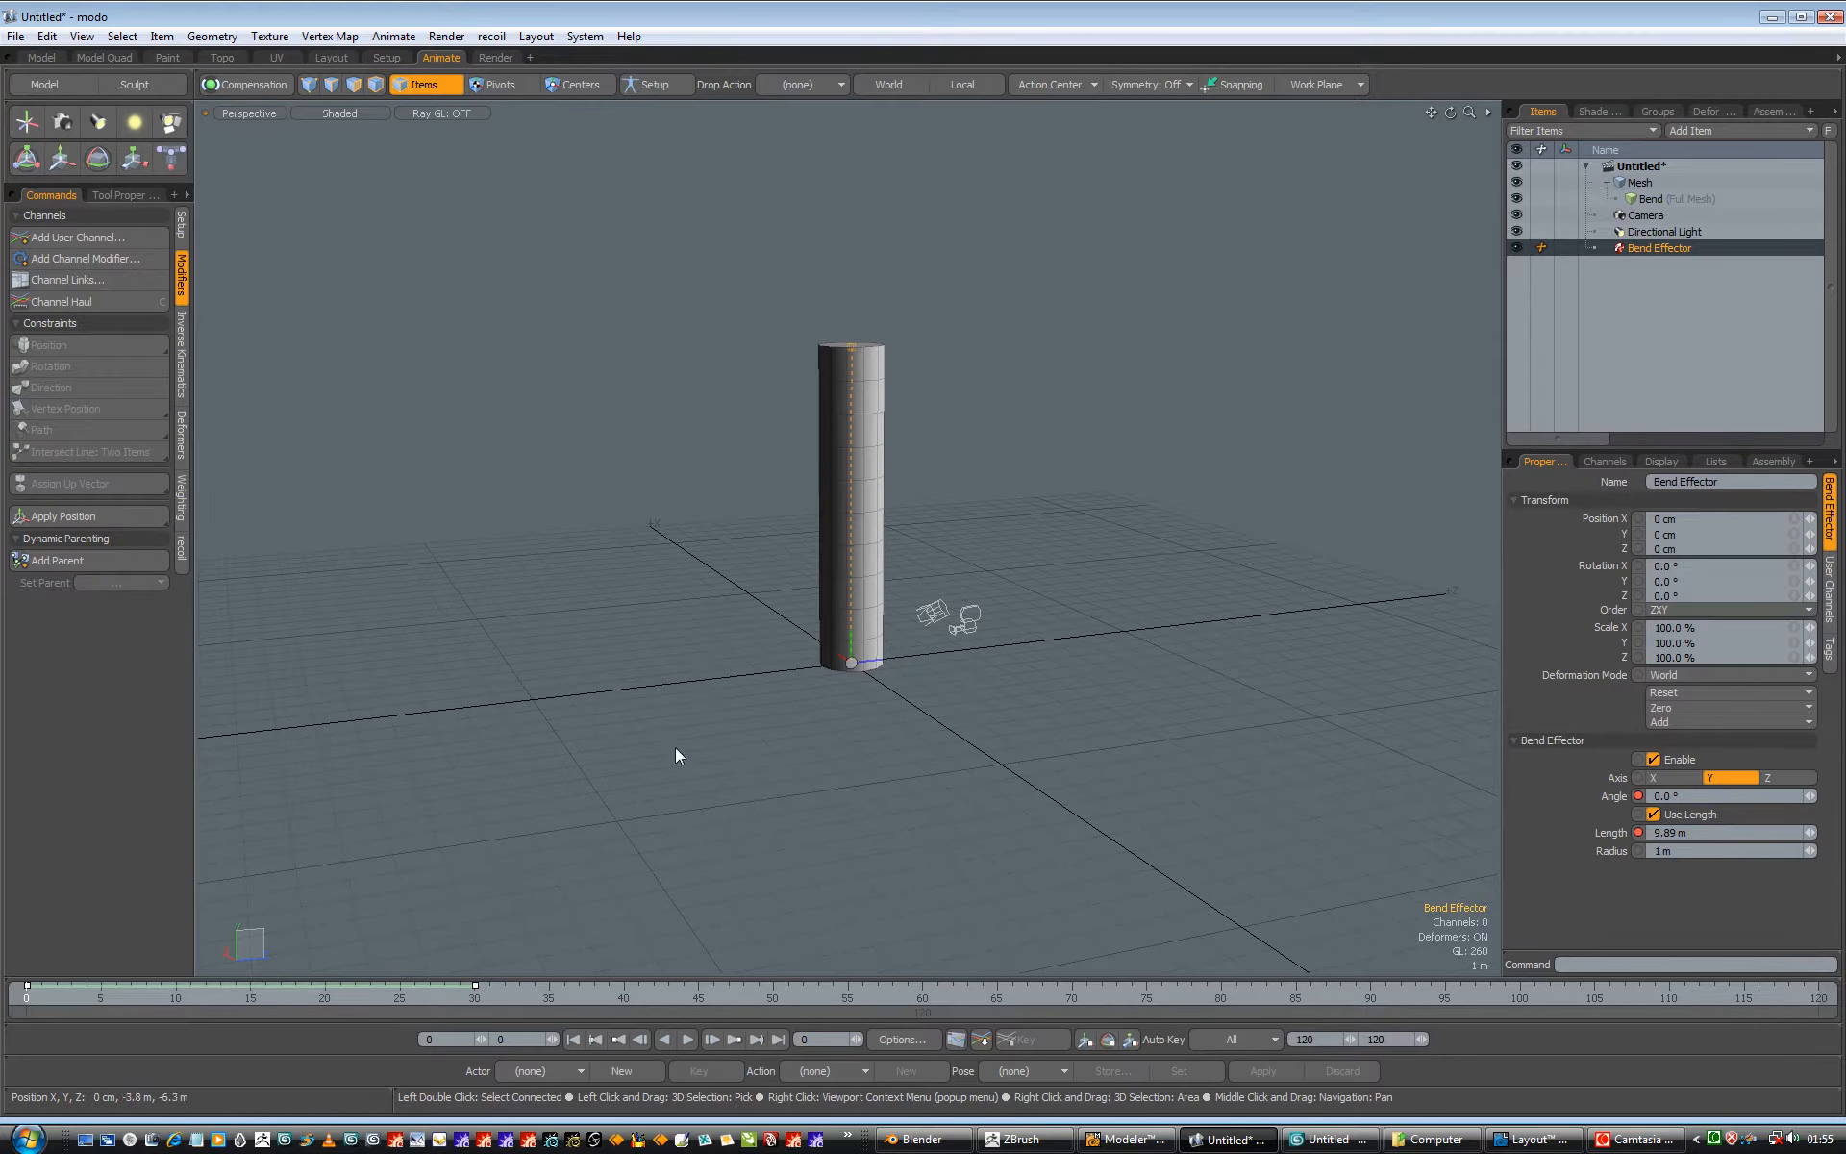
Try a bend angle of about 20.1° in the Model Quad layout and reset the angle to 0°
click(102, 58)
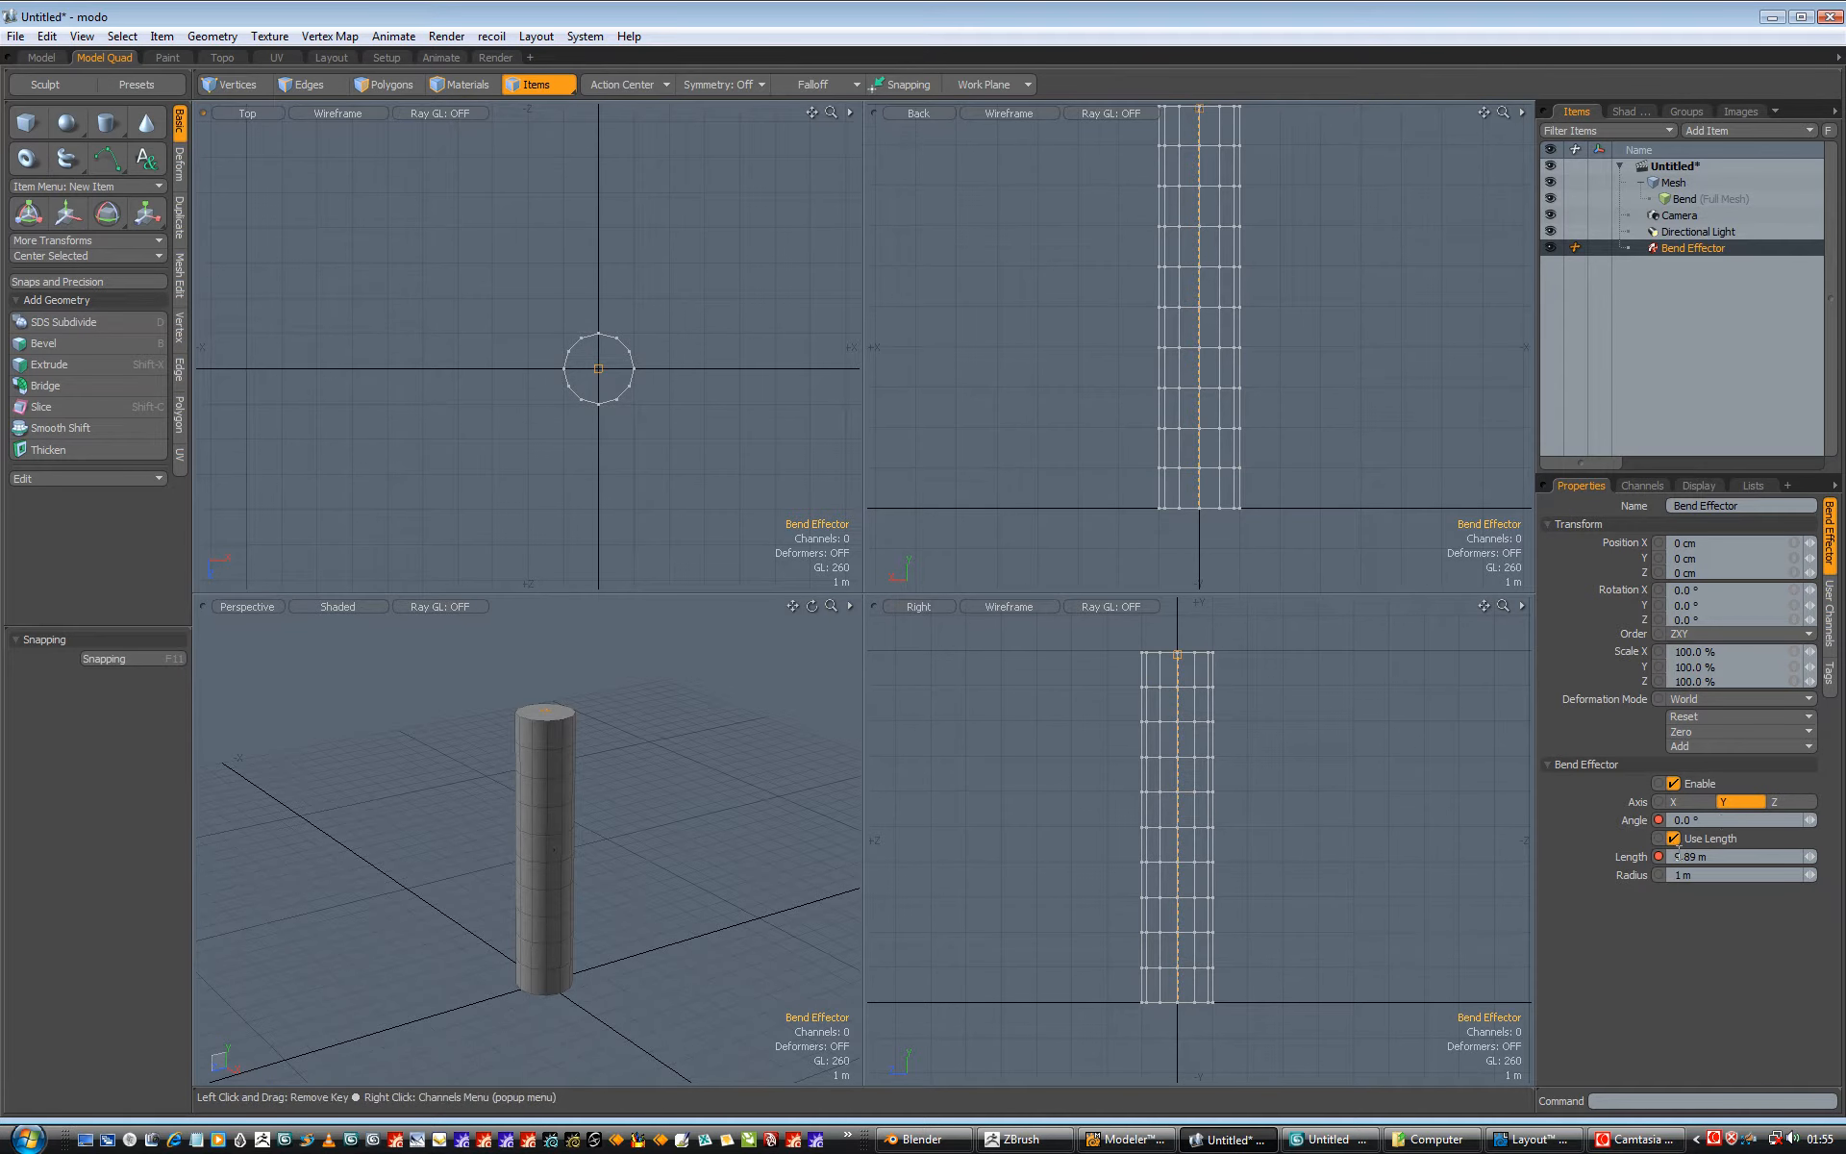
drag(1810, 819, 1419, 853)
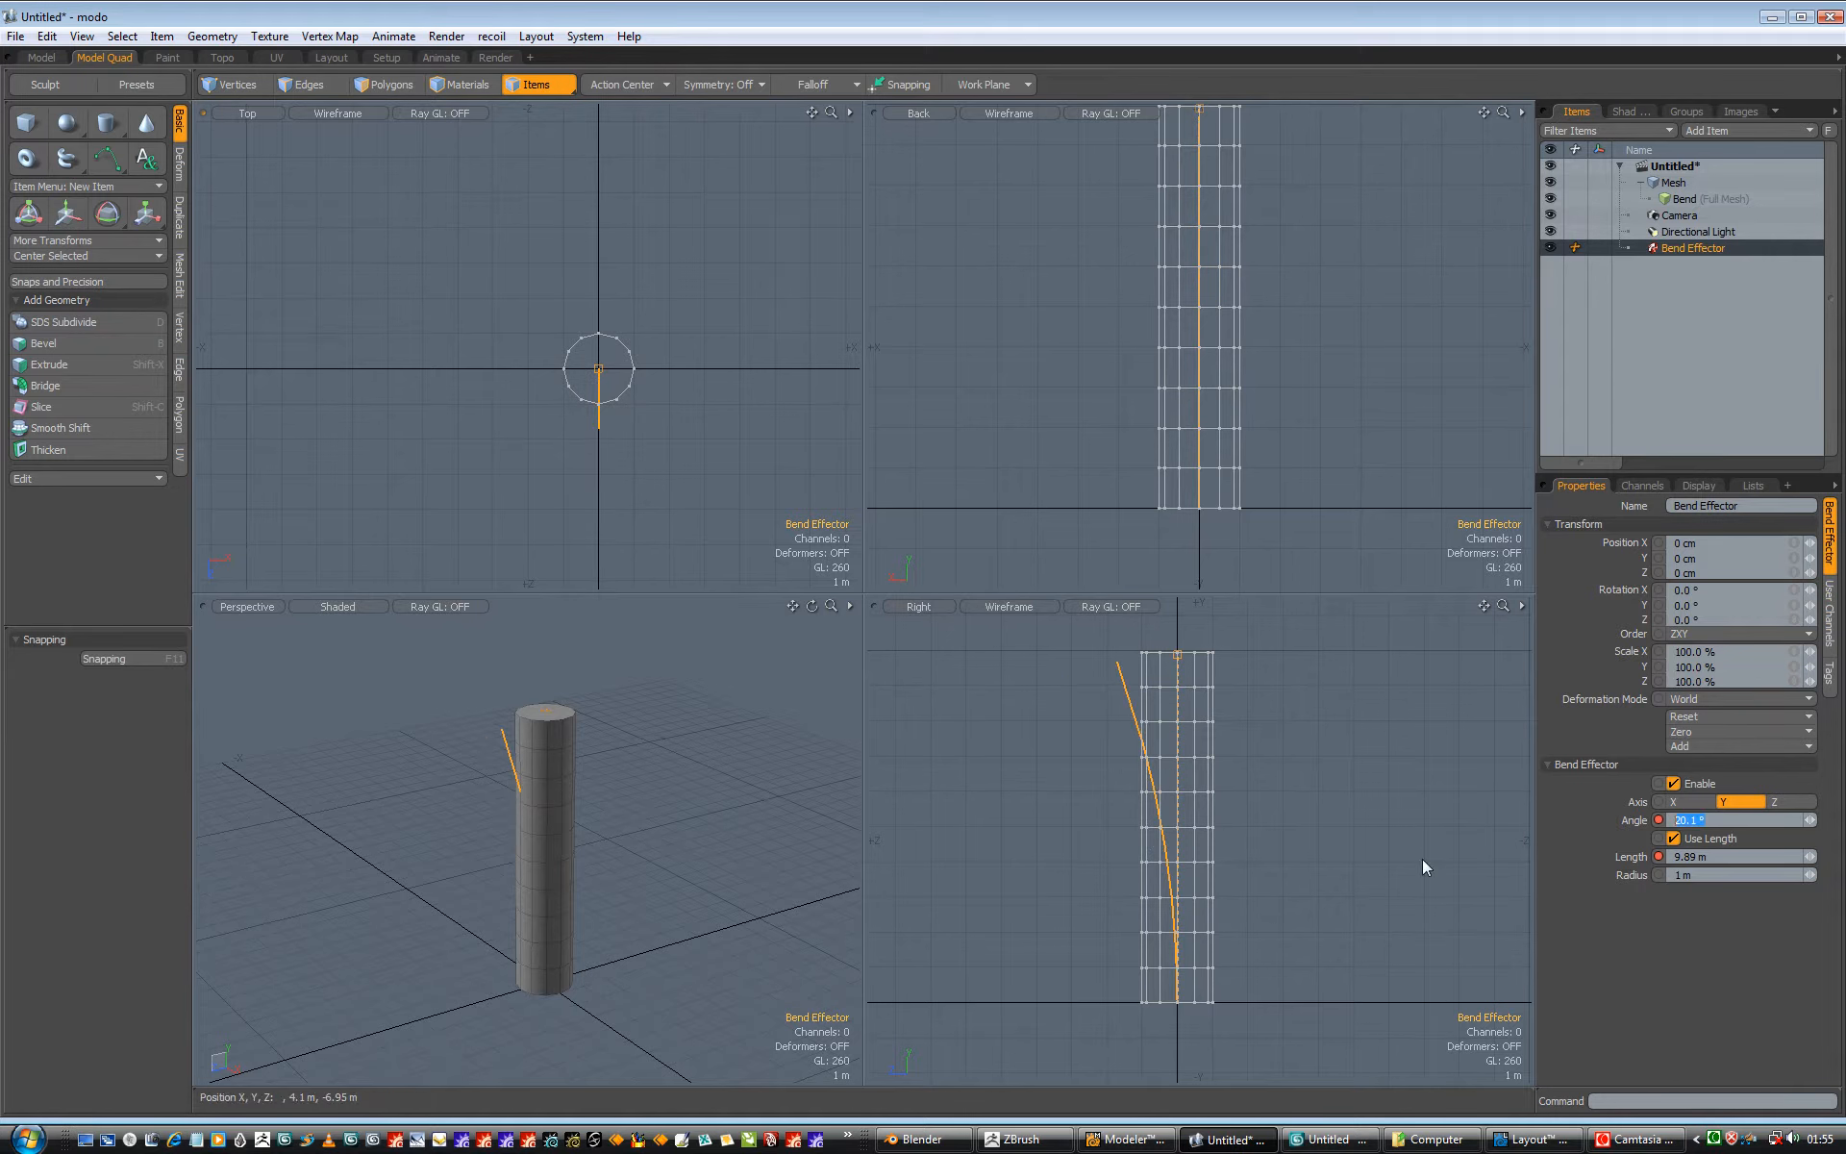
text(0)
key(Return)
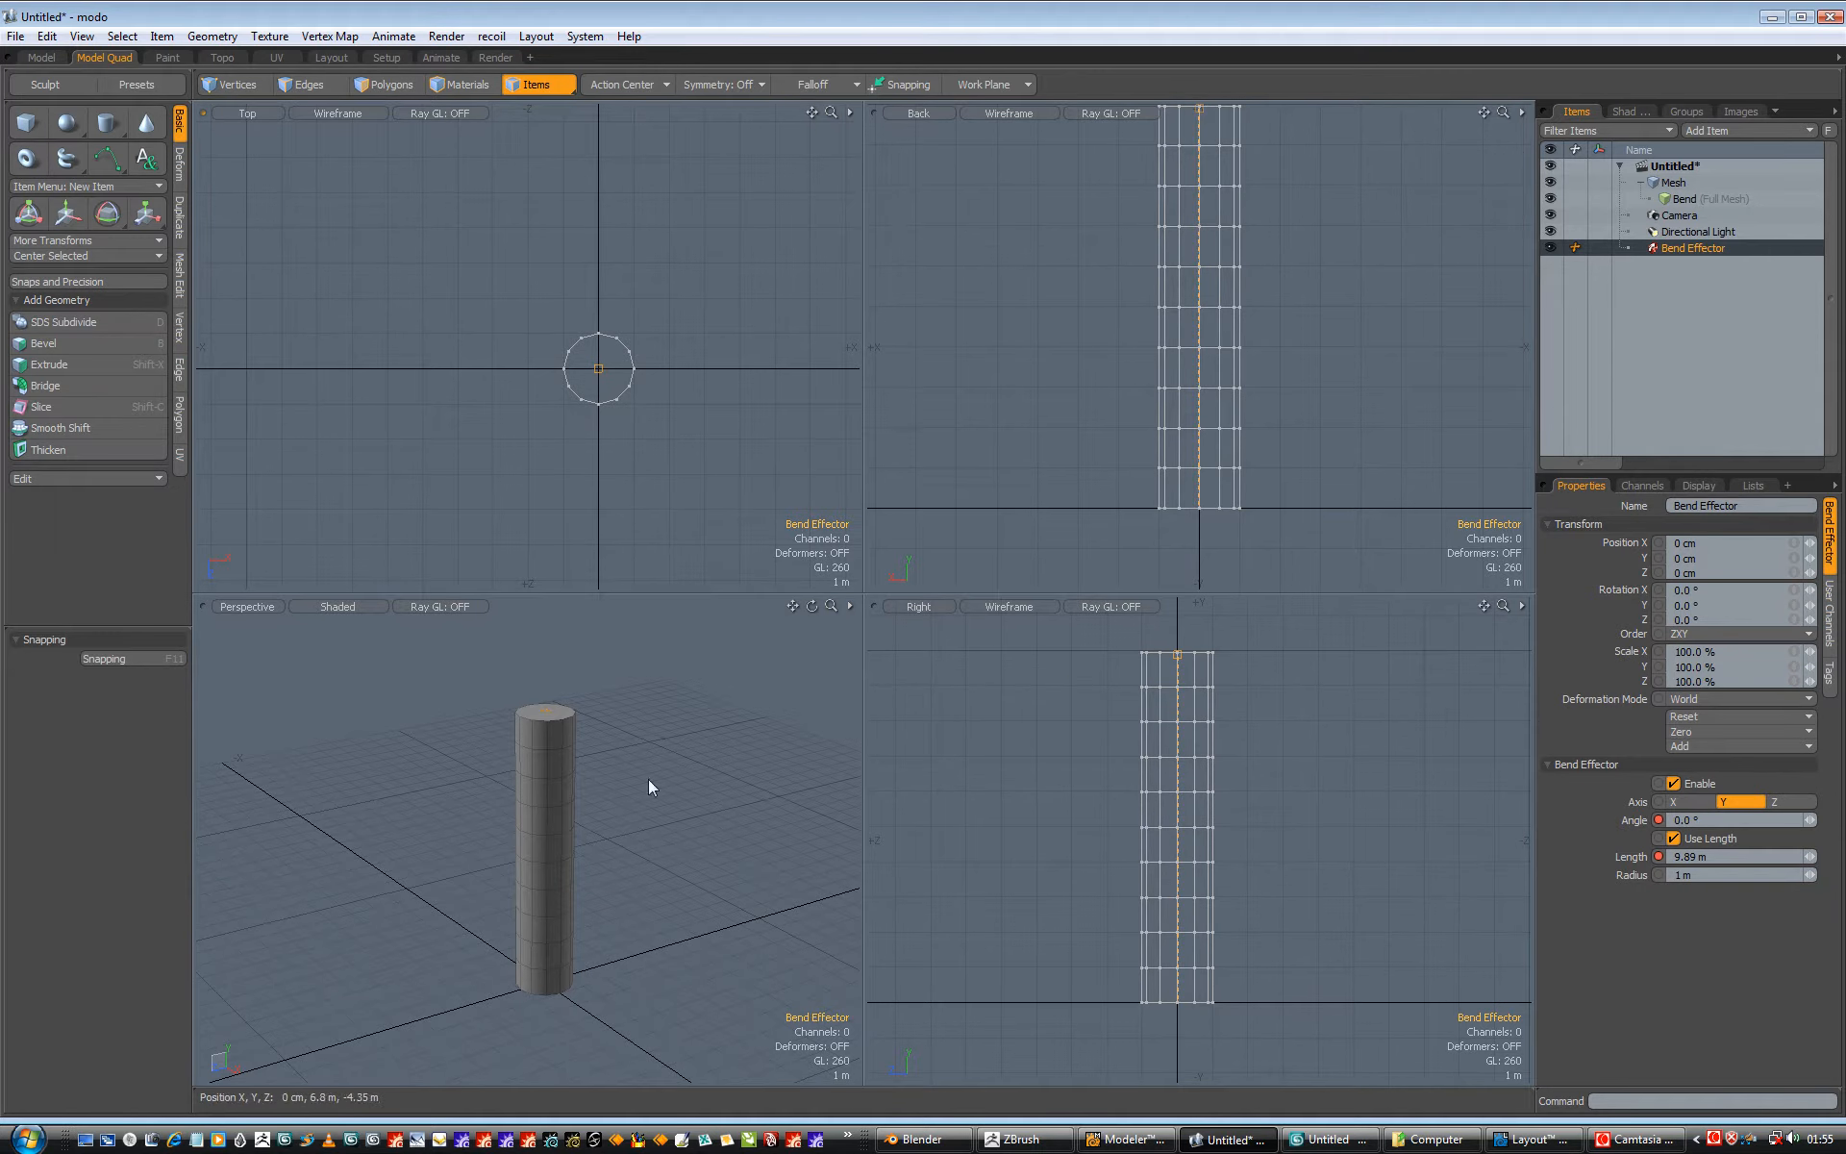
Return to the Animate layout and scrub the timeline back to frame 0 to preview the animated bend
click(439, 58)
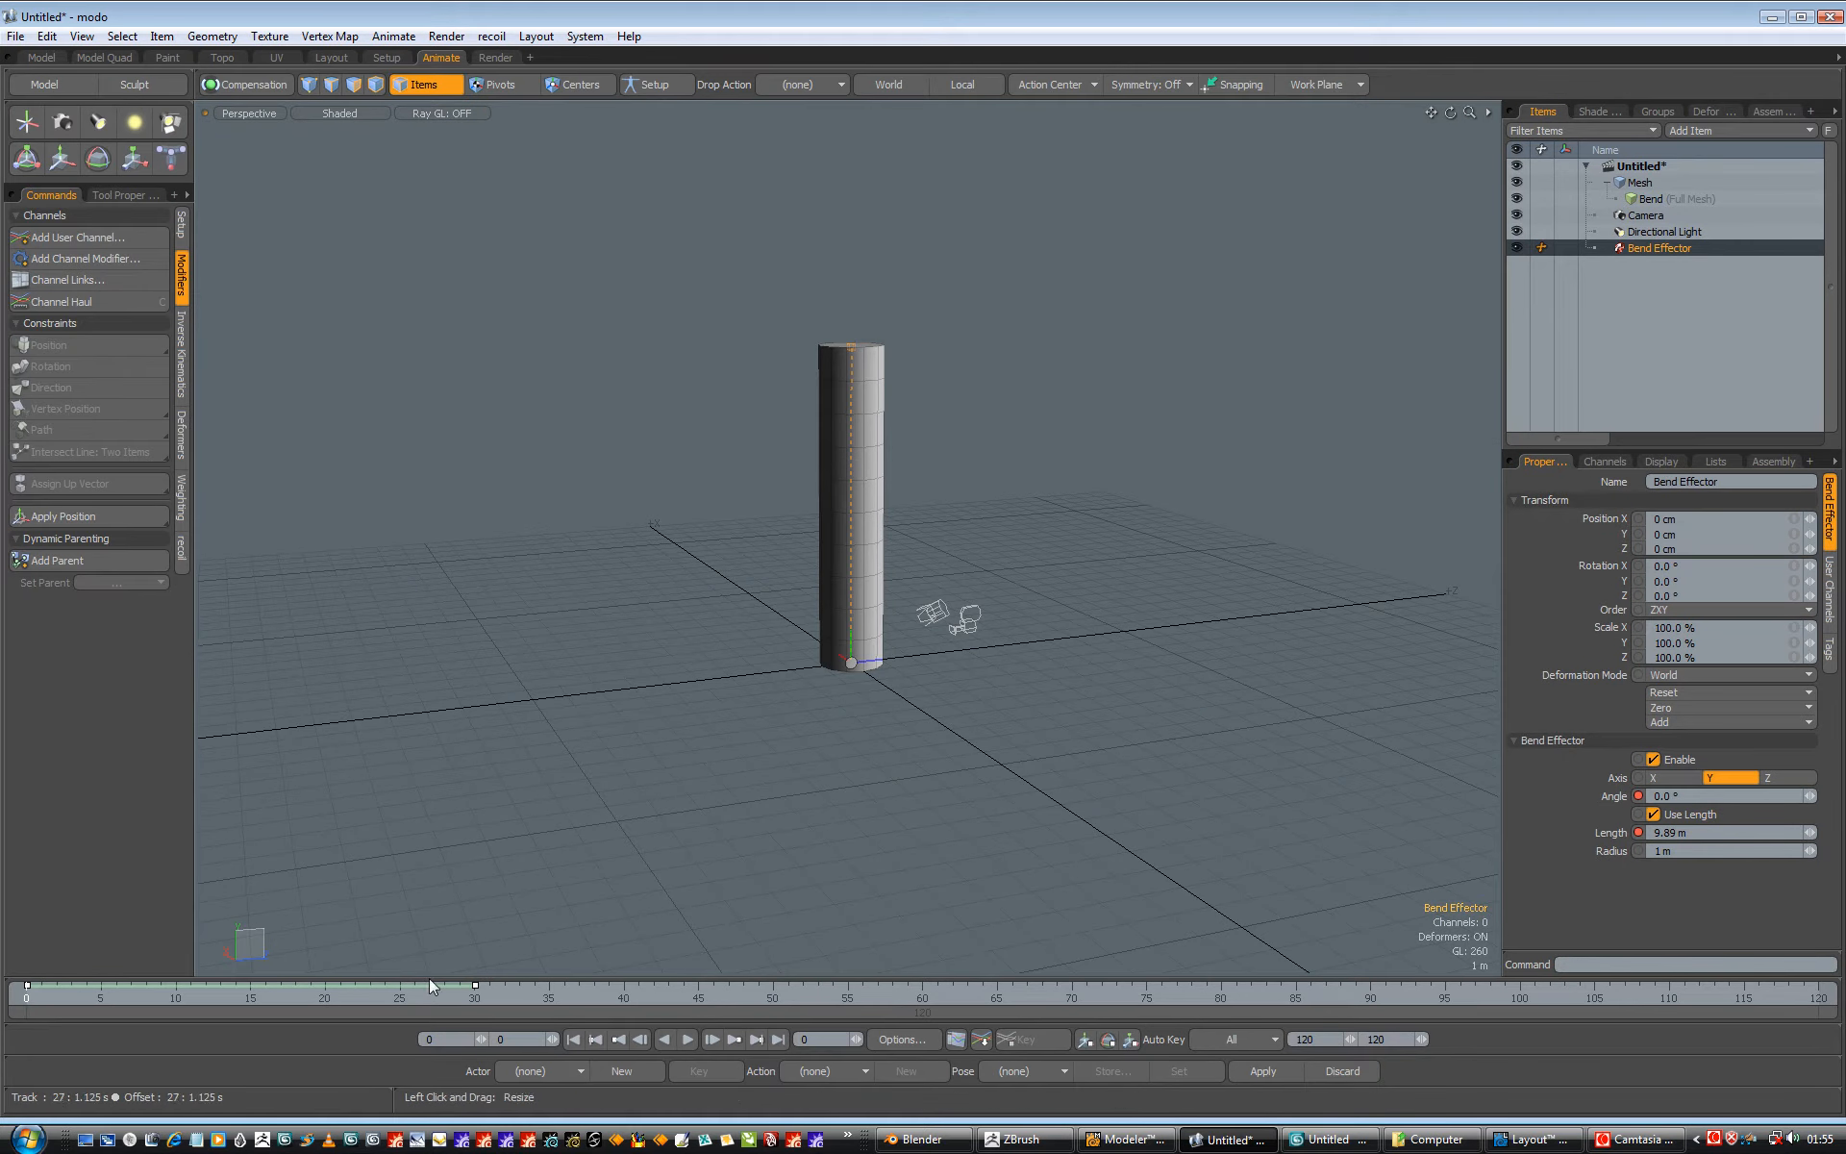
drag(401, 996, 9, 1123)
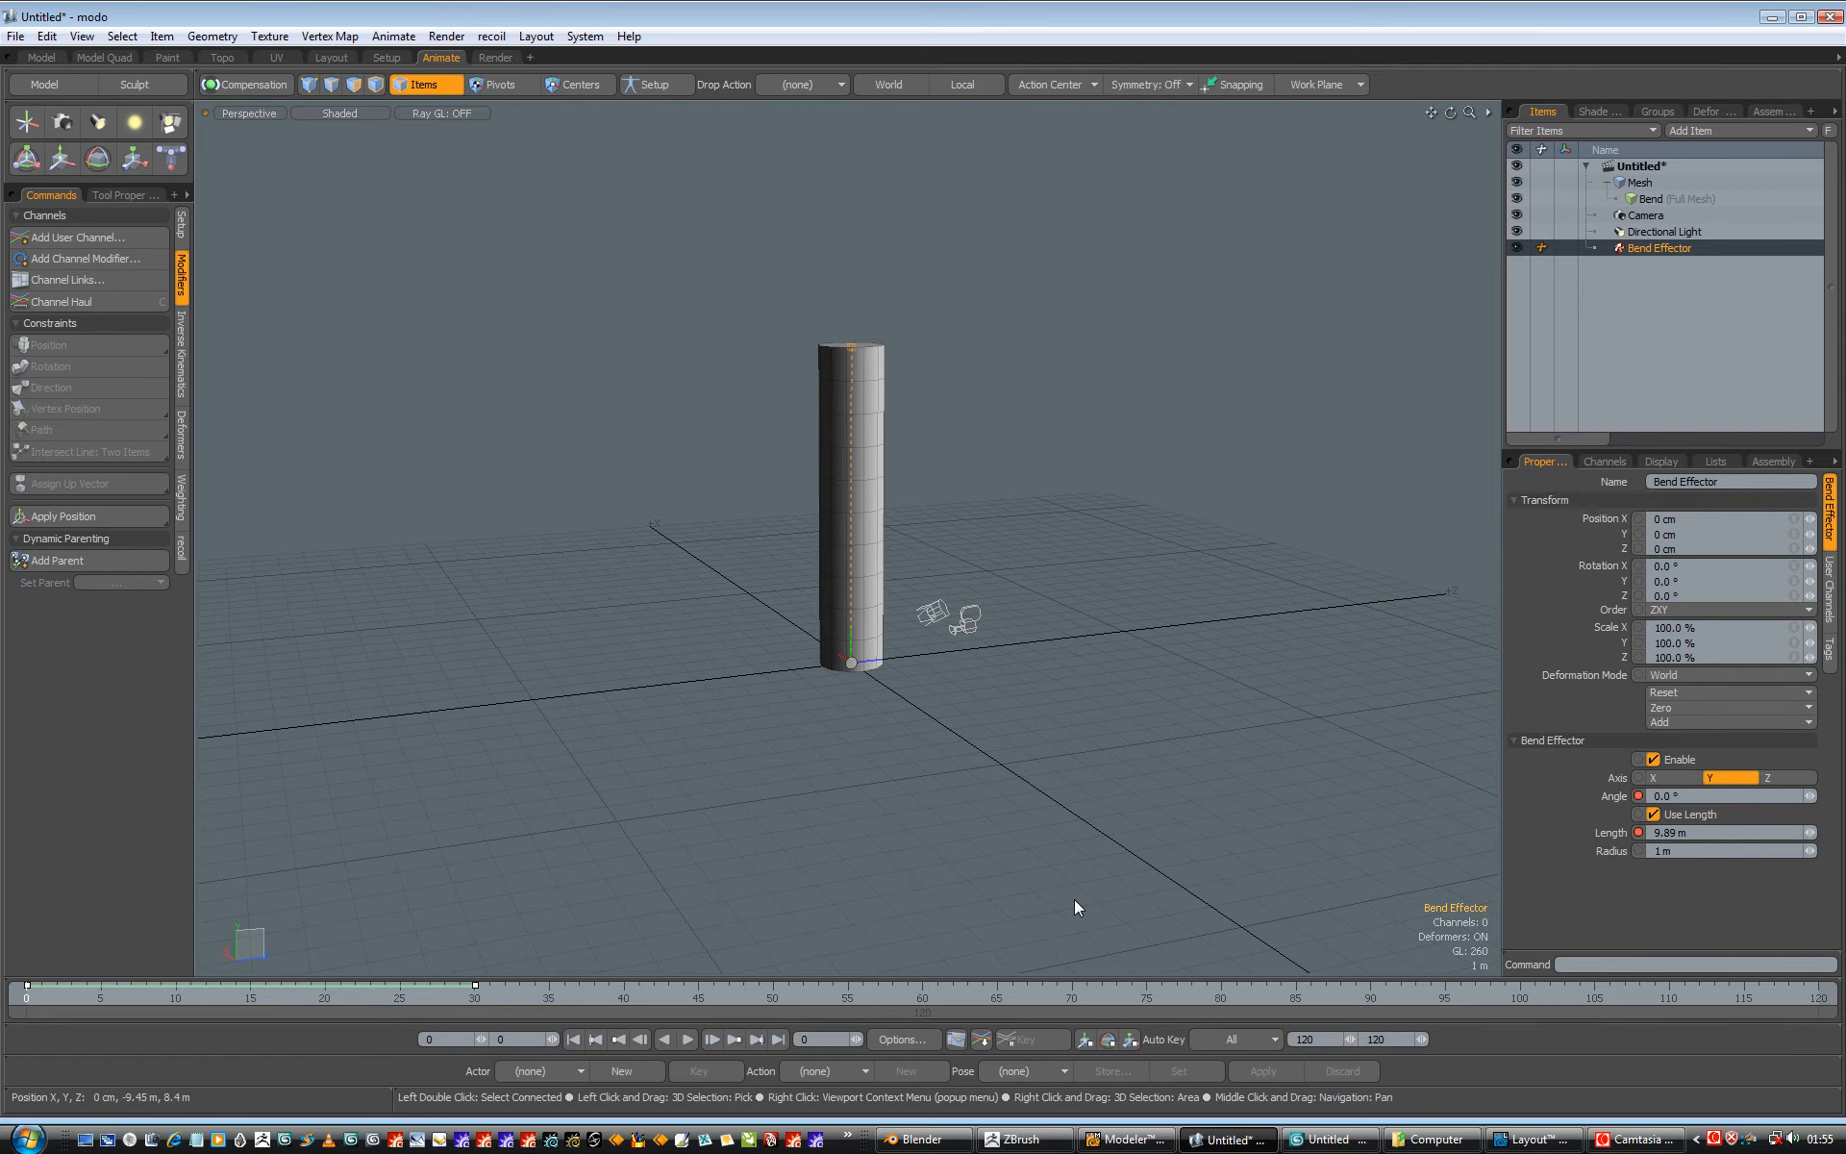
click(1589, 1142)
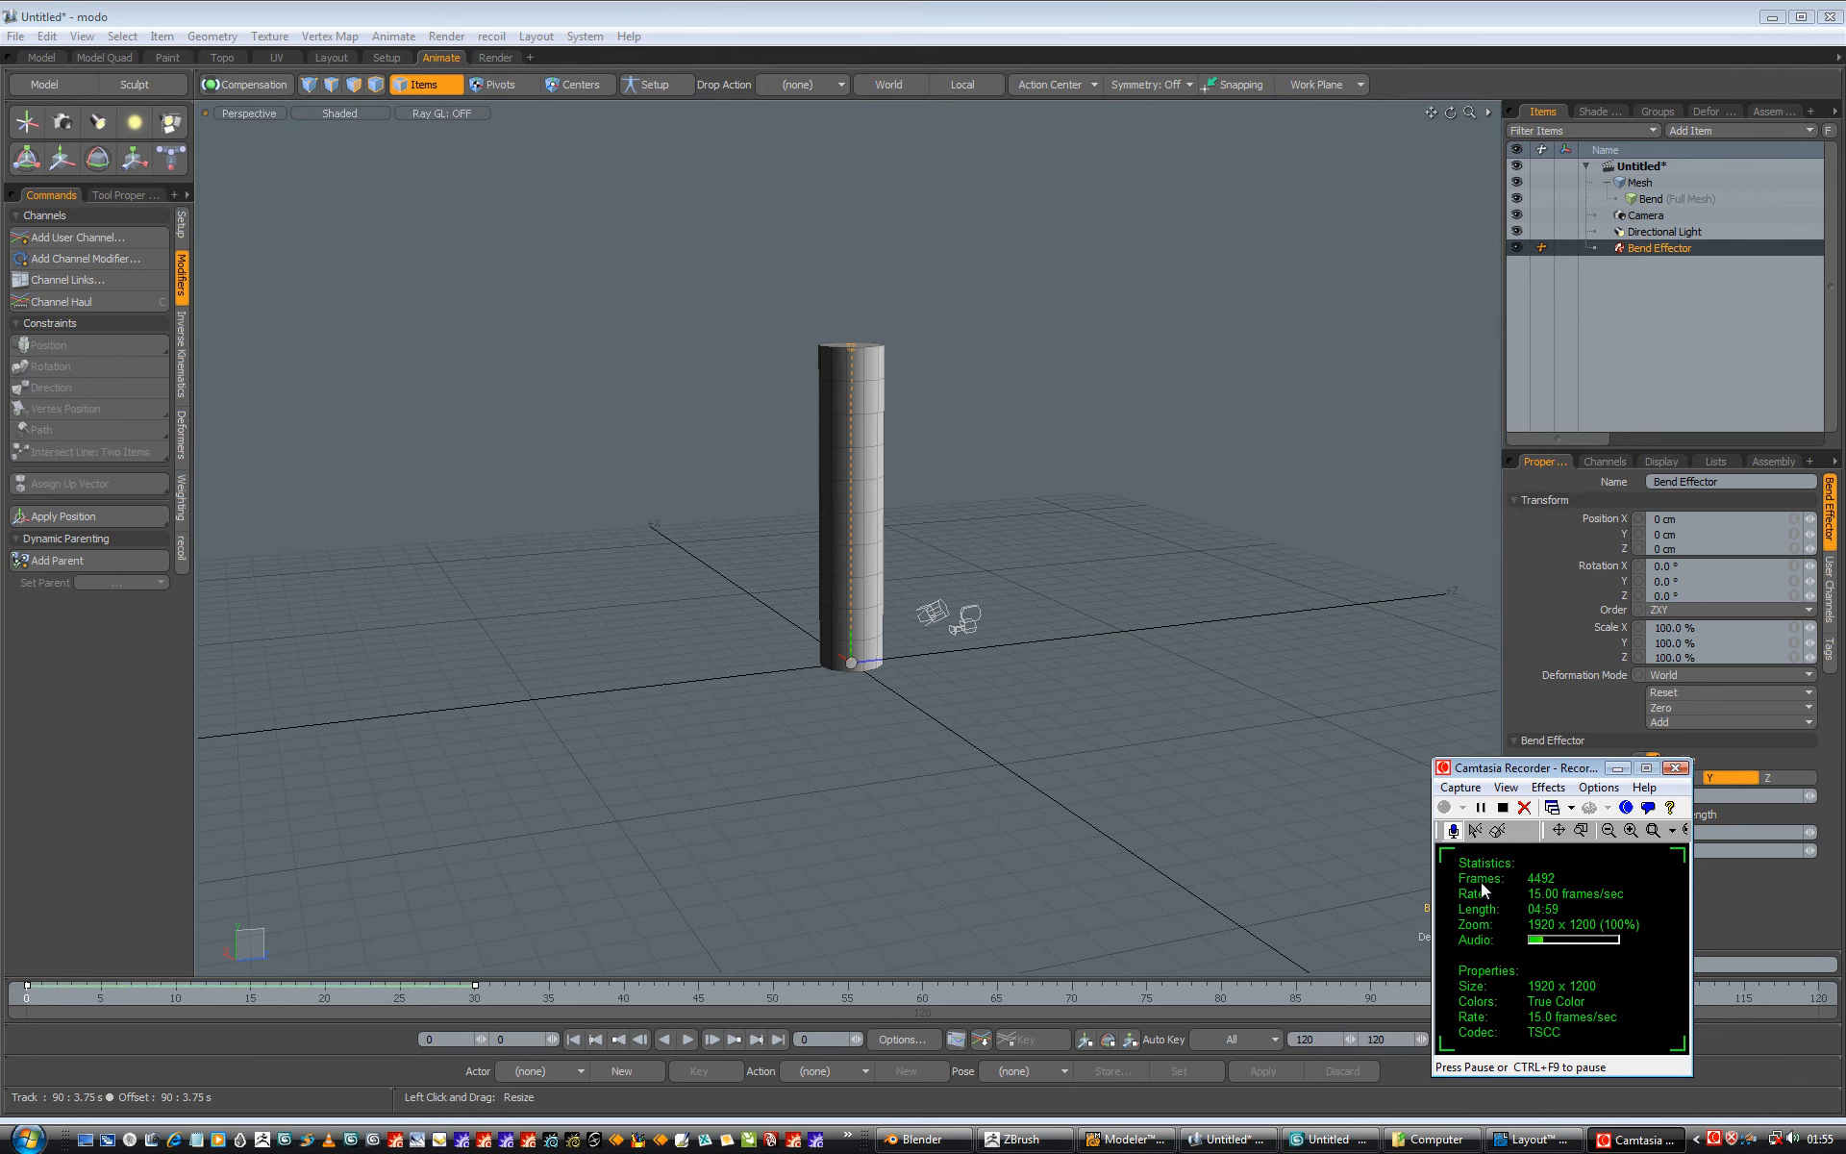